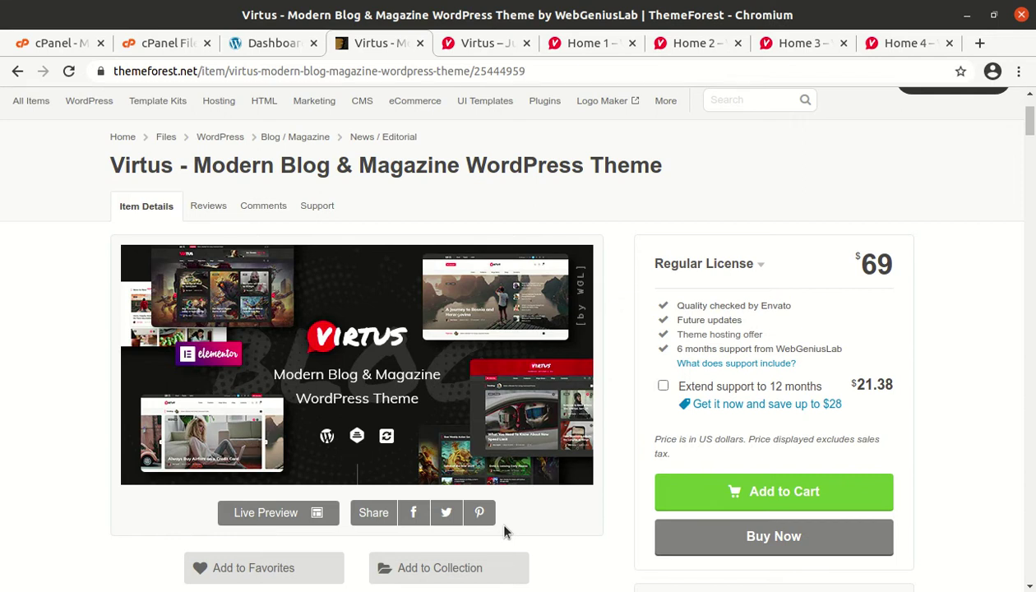
Switch from the Virtus theme's ThemeForest page to the WordPress dashboard, then visit the site and look over its front page
scroll(504, 532, "down", 1)
scroll(504, 532, "up", 3)
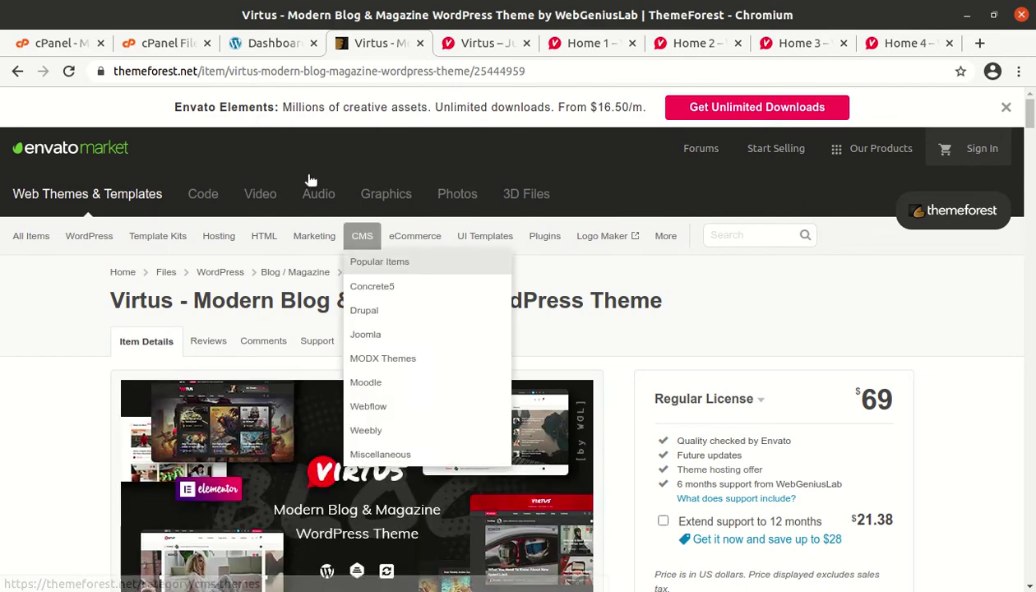
left_click(264, 46)
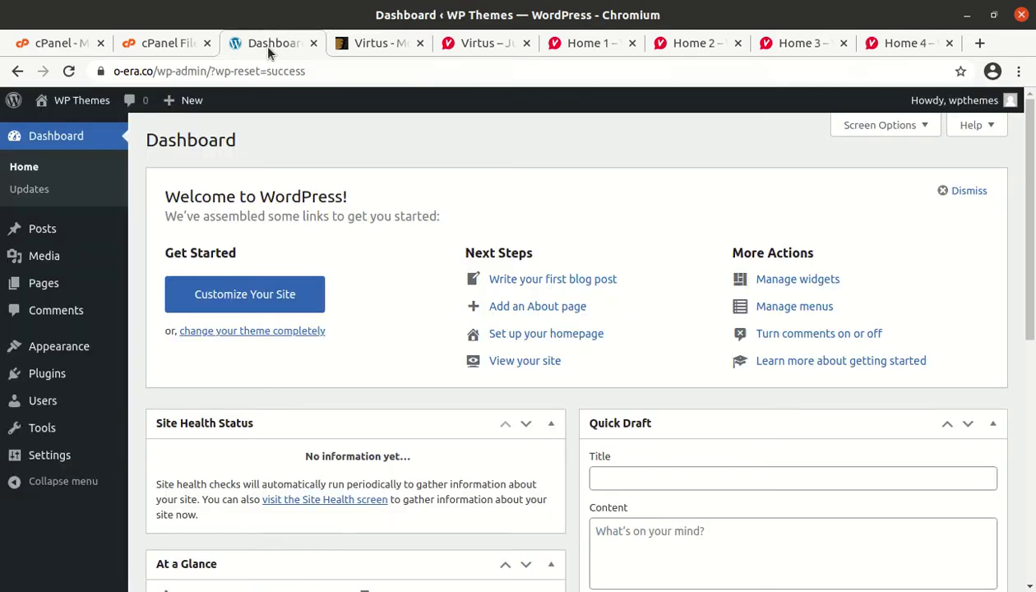
mouse_move(74, 102)
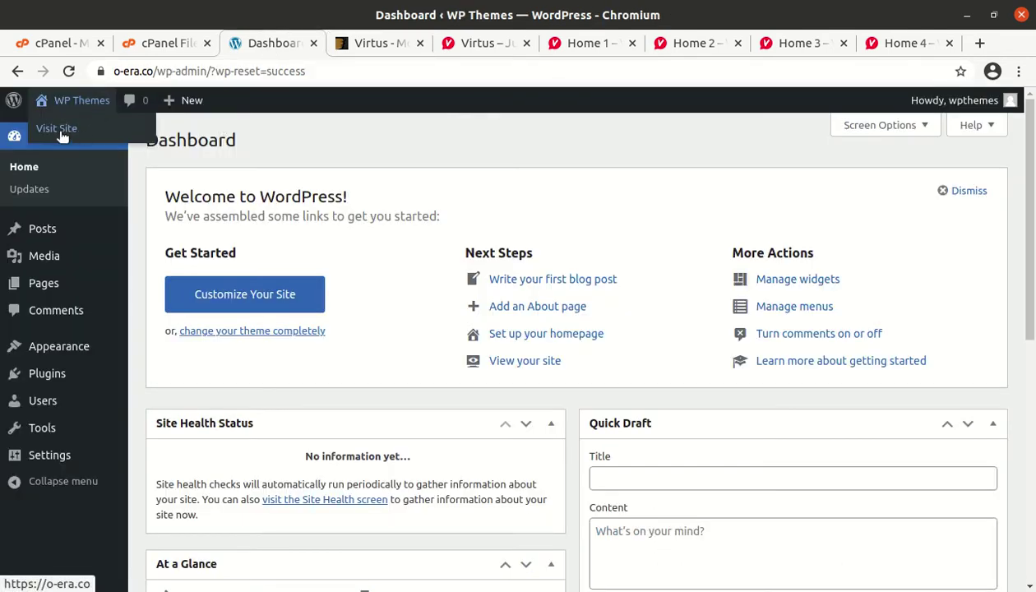
left_click(59, 134)
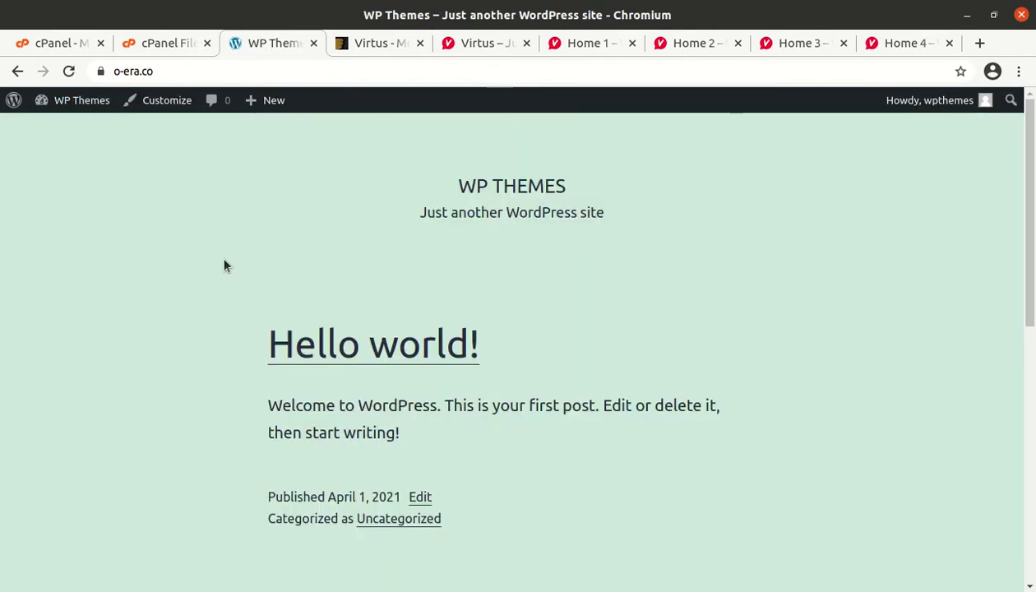
scroll(220, 262, "down", 3)
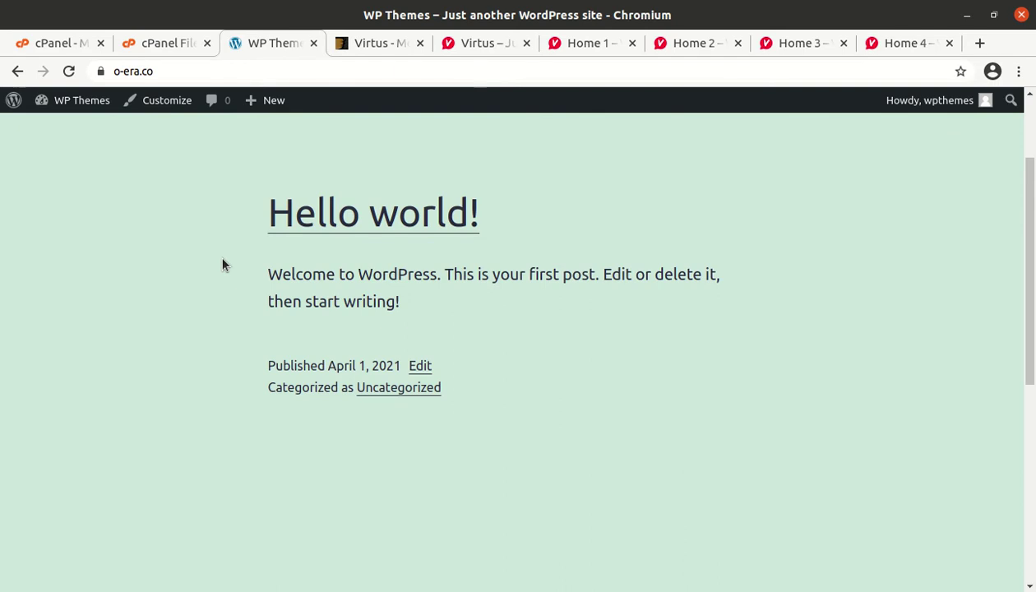
scroll(222, 265, "up", 3)
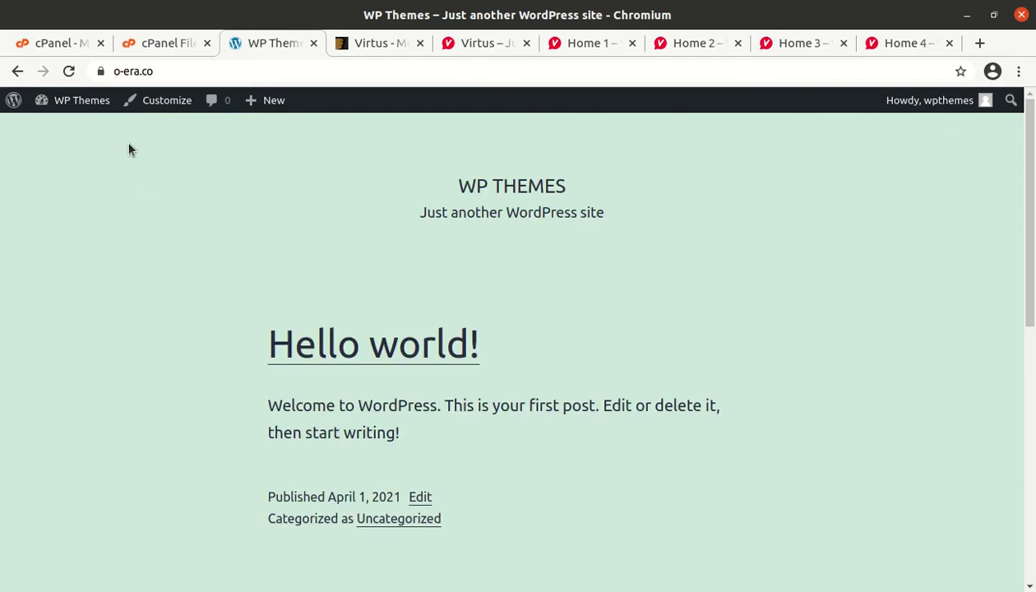
Examine the Virtus_v1.1.4 folder in Downloads with the file manager, including its Theme-v.1.1.4 and Virtus-WP Documentation subfolders
left_click(21, 25)
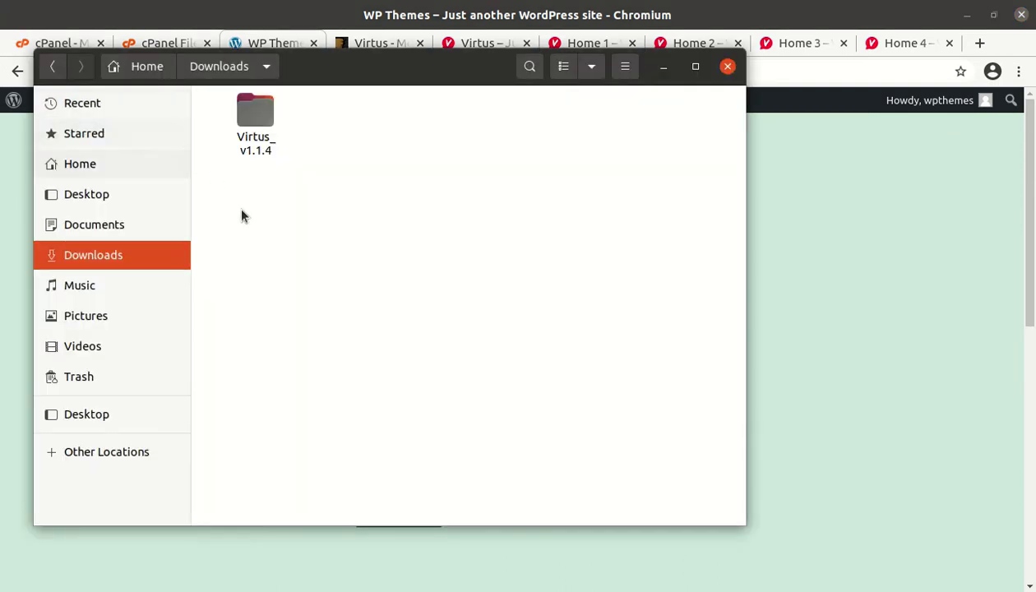
double_click(254, 113)
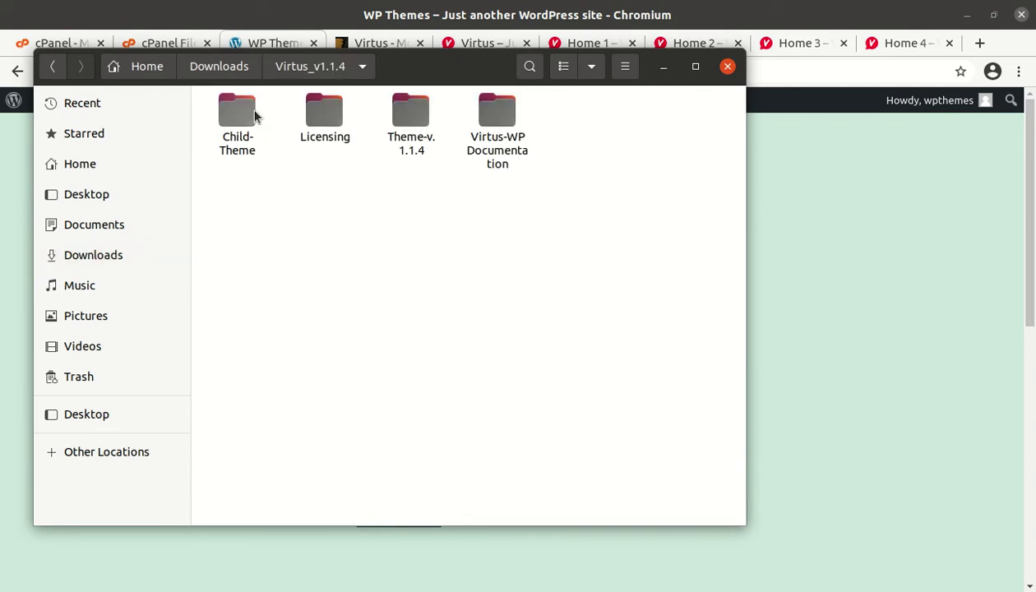
left_click(236, 118)
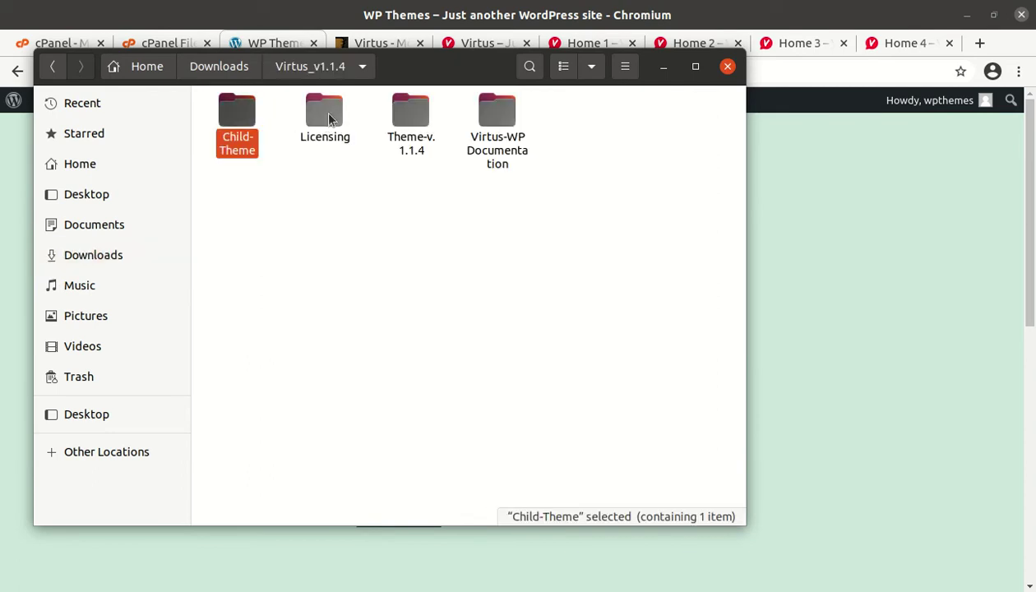
left_click(326, 122)
double_click(411, 117)
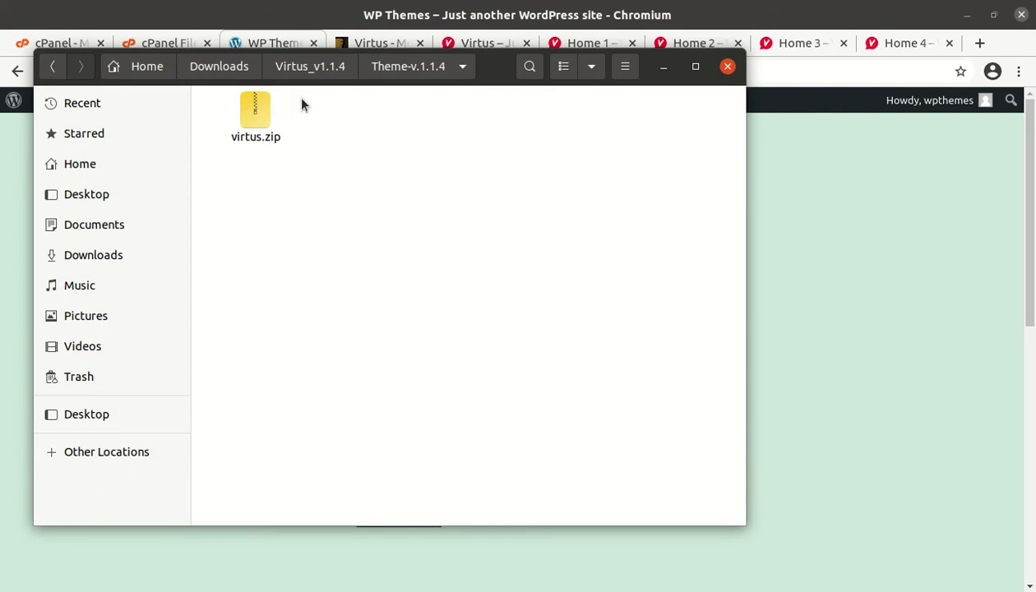
left_click(304, 70)
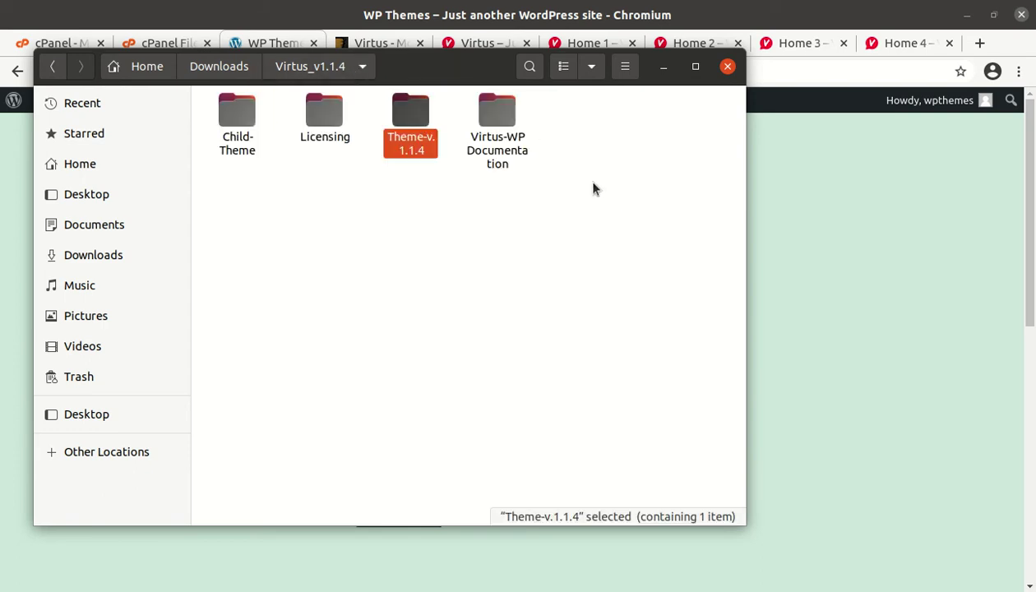
double_click(504, 119)
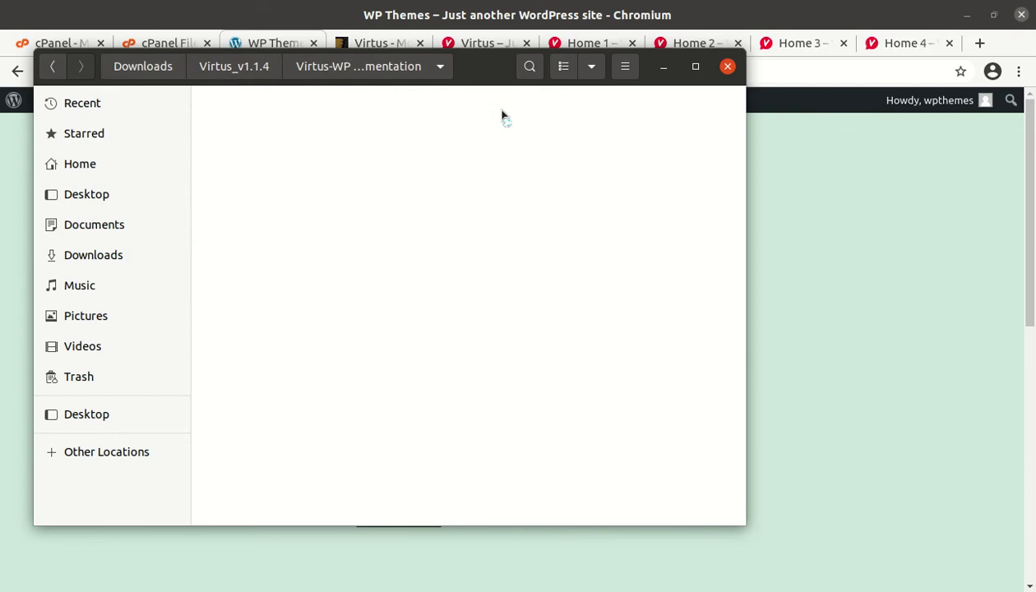
left_click(245, 68)
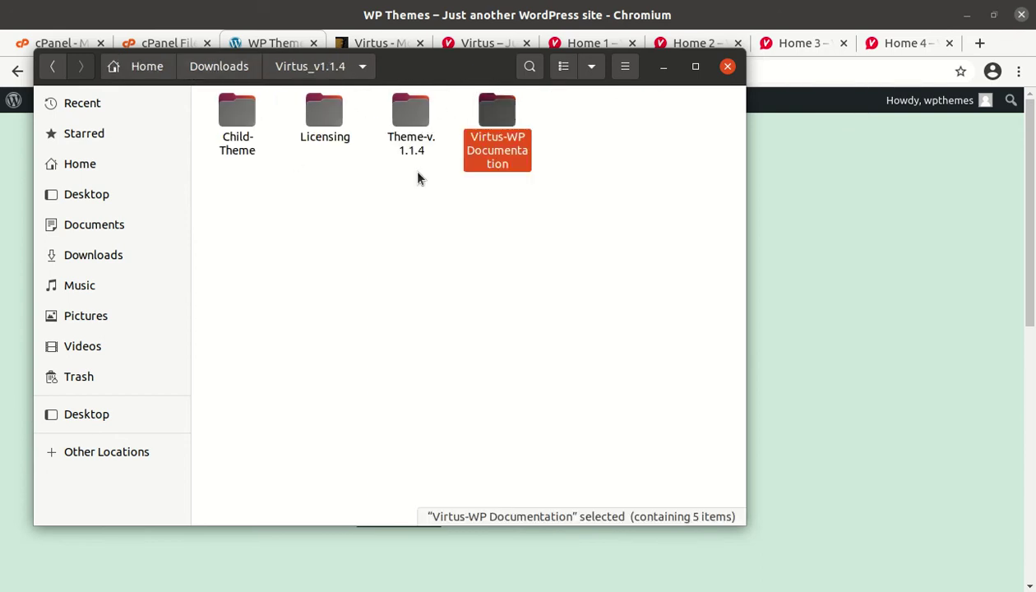
left_click(663, 67)
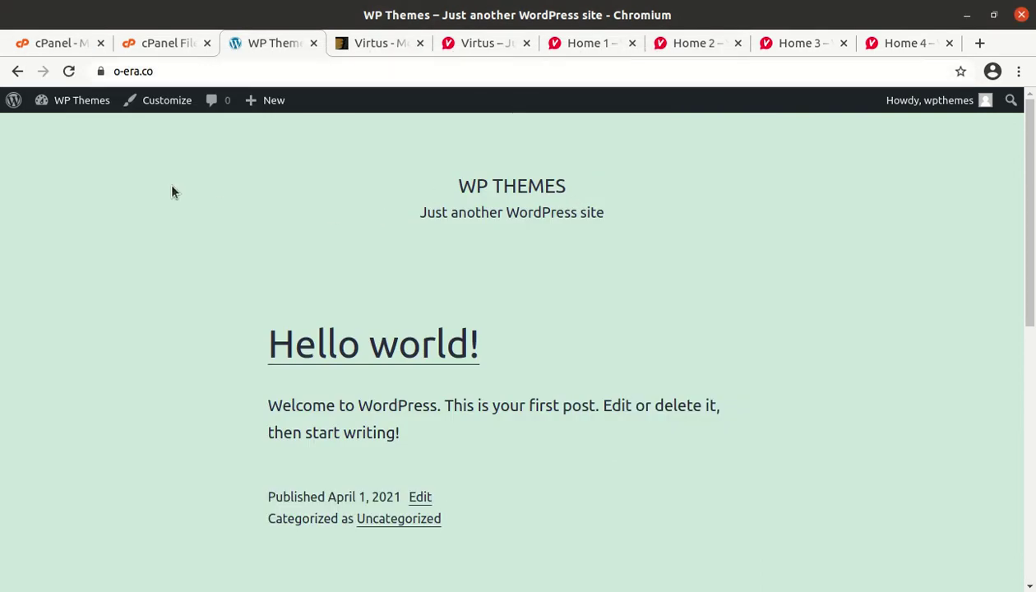
Go to the WordPress site's theme management and bring up the form for uploading a new theme as a .zip file
mouse_move(86, 105)
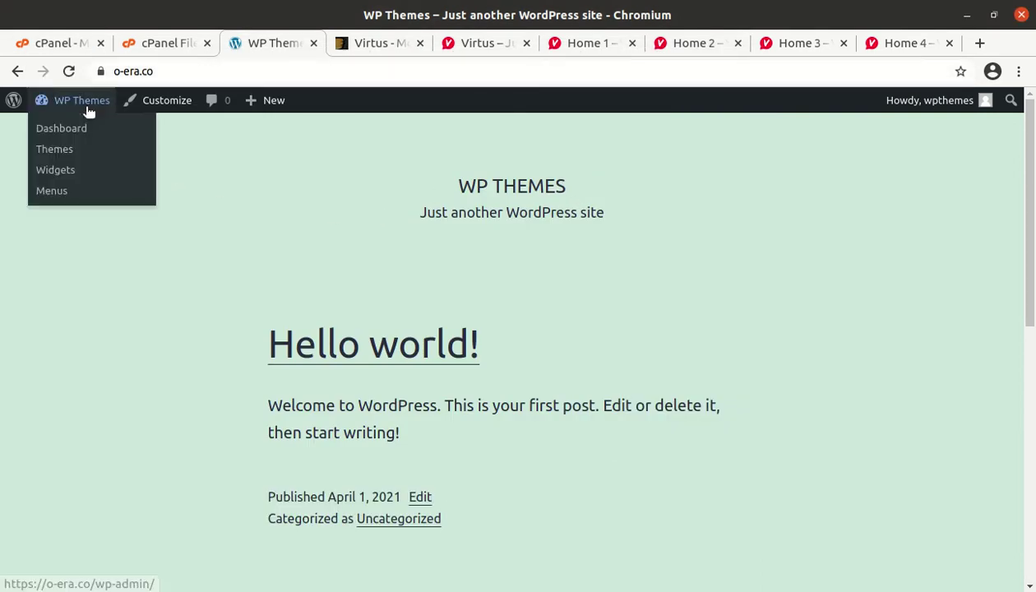
left_click(64, 153)
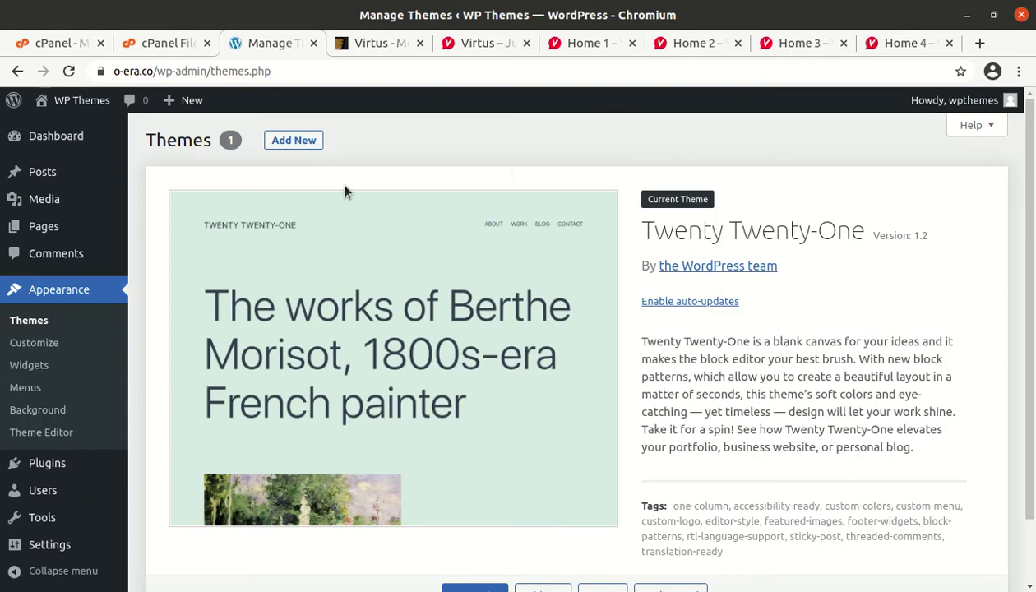
left_click(289, 144)
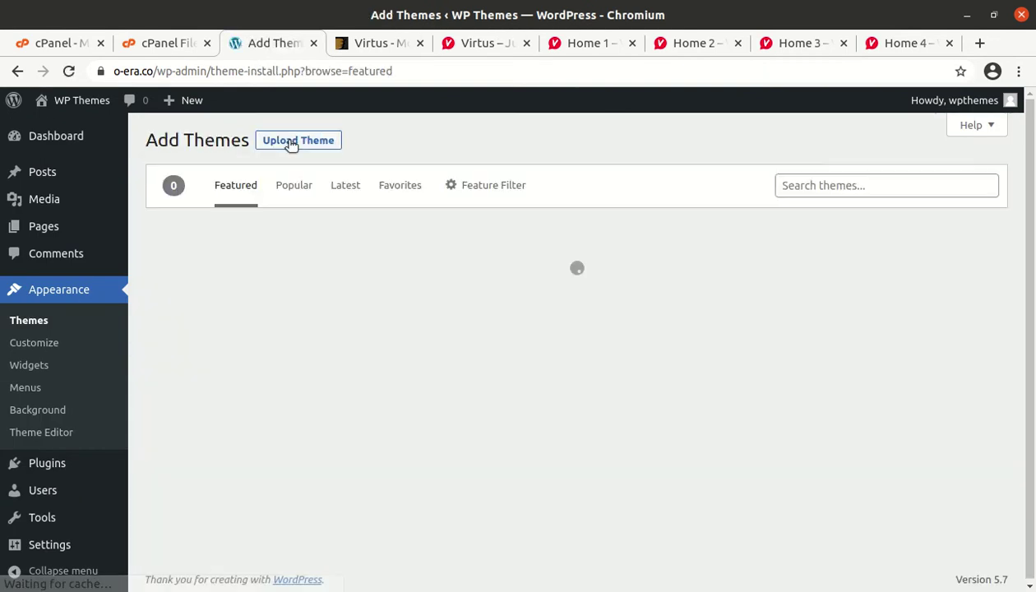
left_click(290, 141)
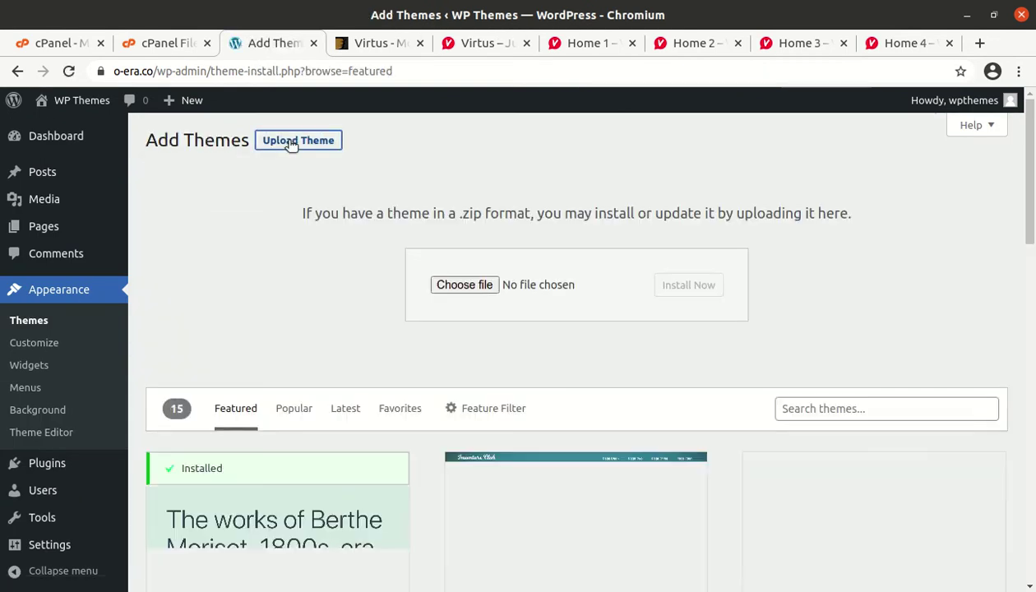
left_click(466, 285)
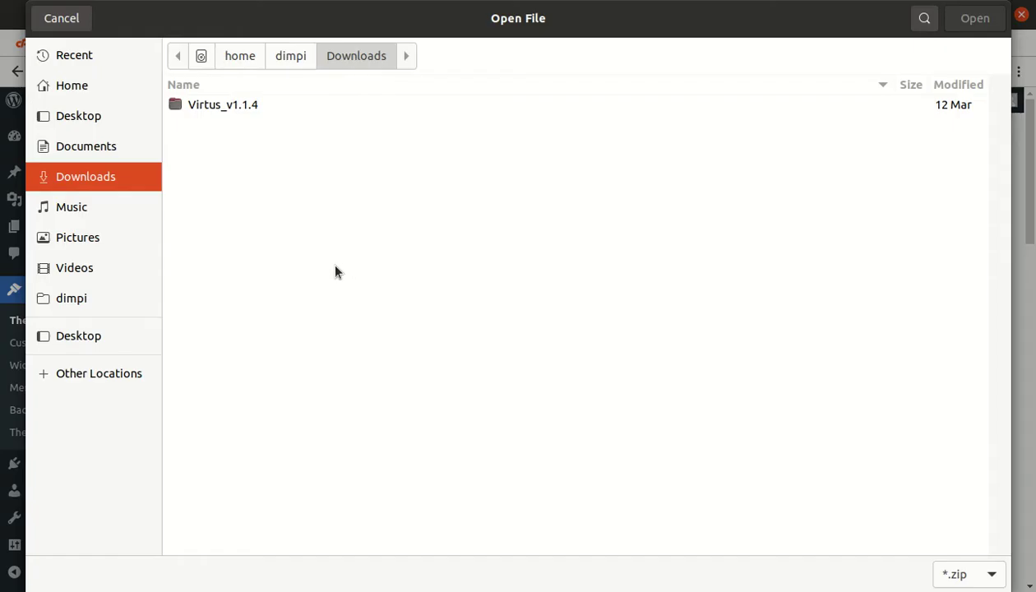
double_click(227, 109)
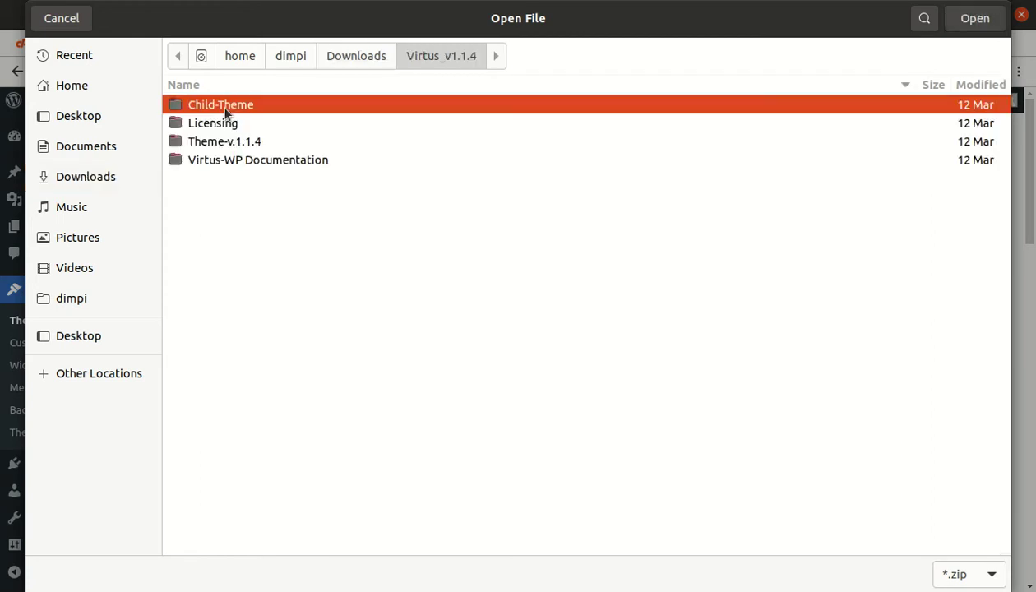
double_click(224, 143)
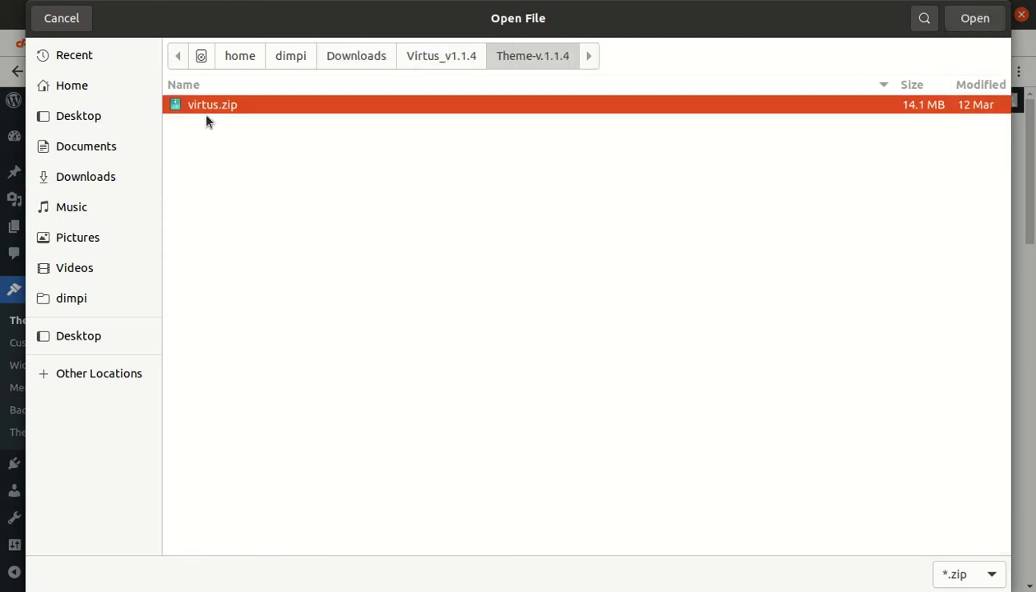
left_click(80, 23)
Switch to cPanel File Manager, upload virtus.zip from Virtus_v1.1.4/Theme-v.1.1.4 to o-era.co/wp-content/themes, and return to that folder
left_click(168, 44)
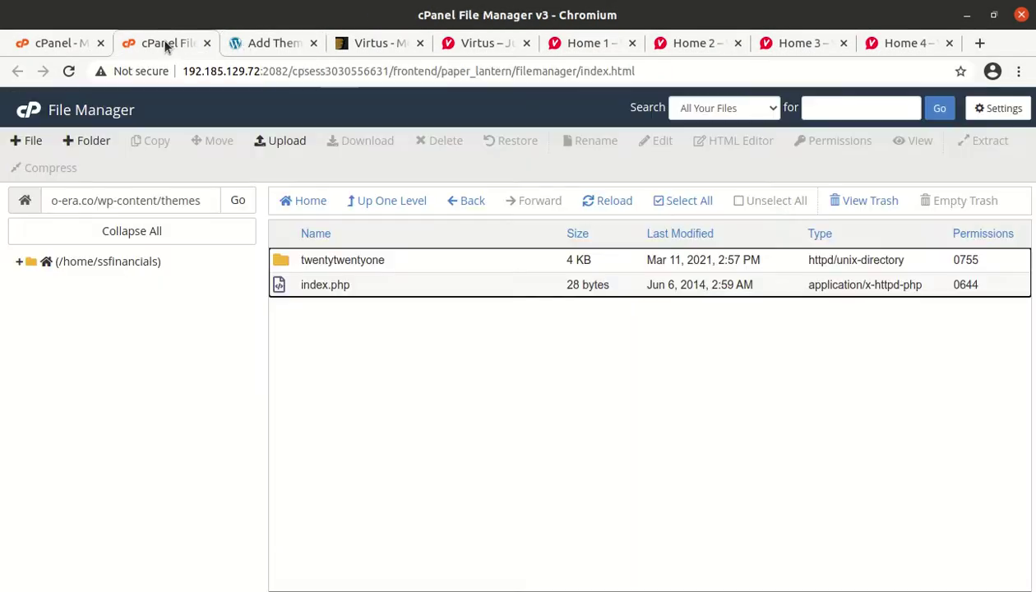
left_click(283, 140)
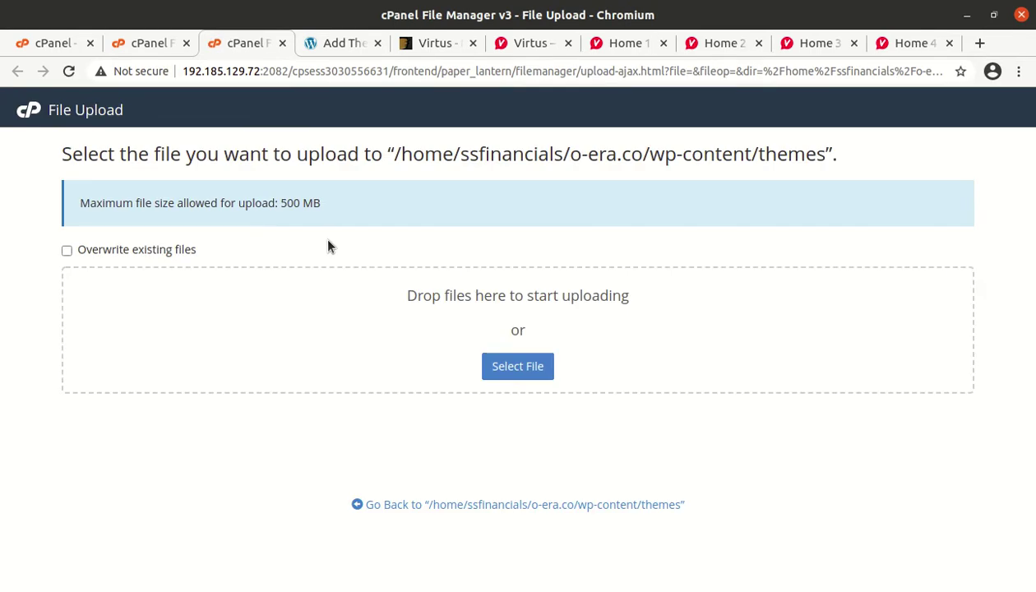
left_click(515, 372)
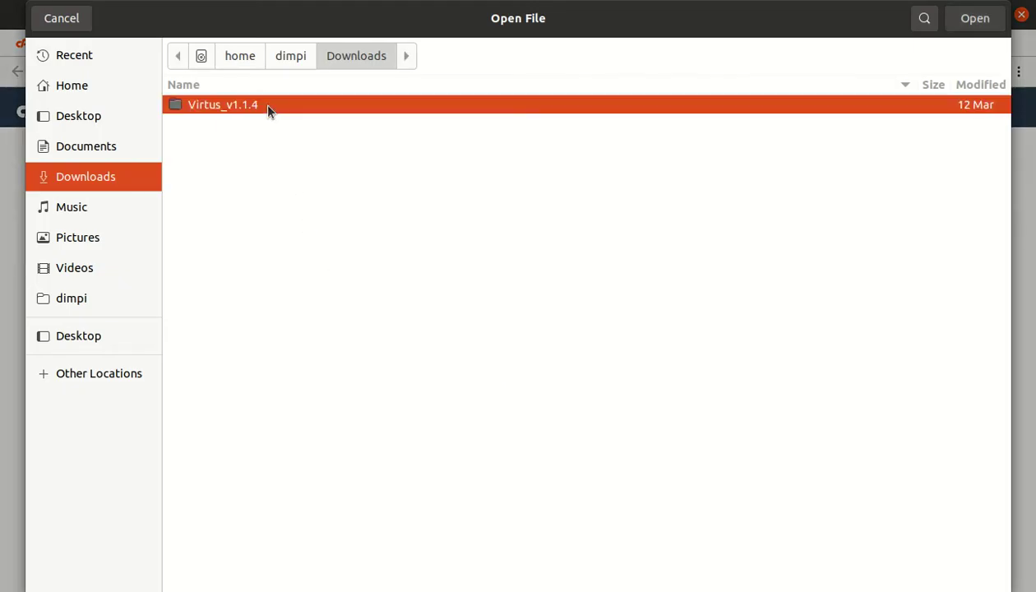
double_click(263, 104)
left_click(259, 142)
double_click(258, 141)
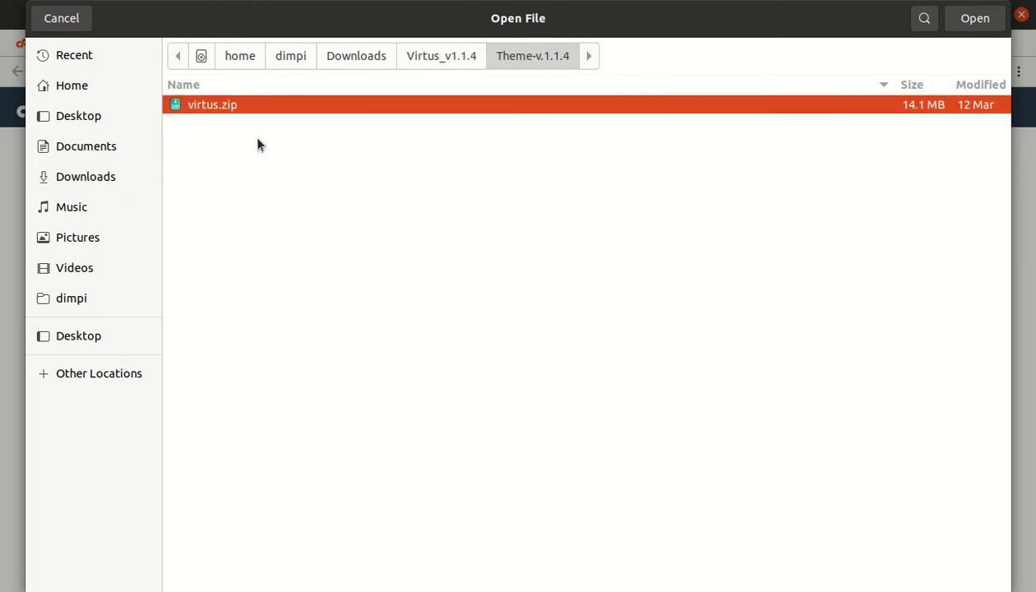
left_click(962, 23)
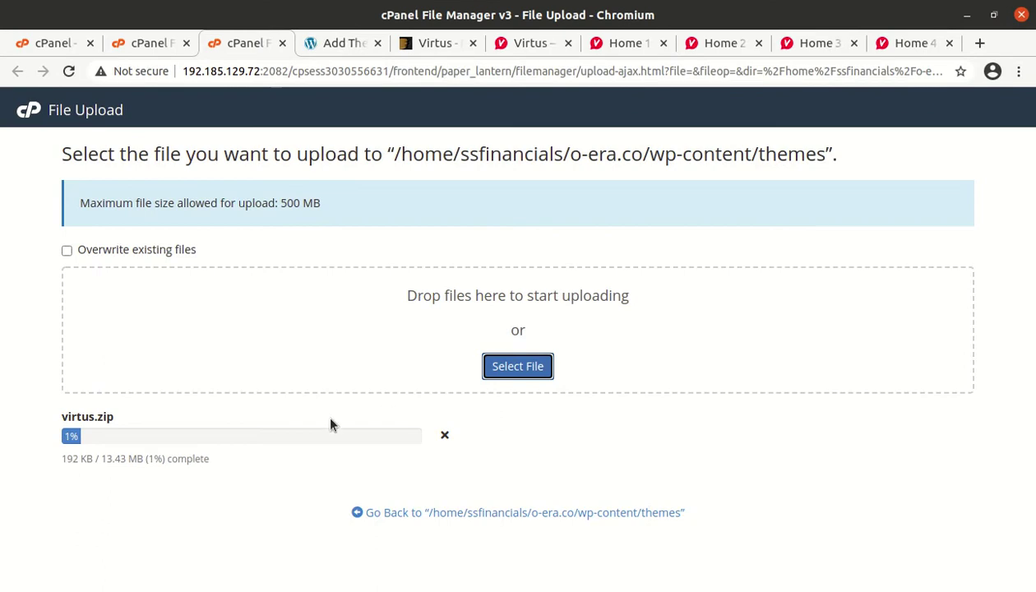
left_click_drag(102, 458, 128, 458)
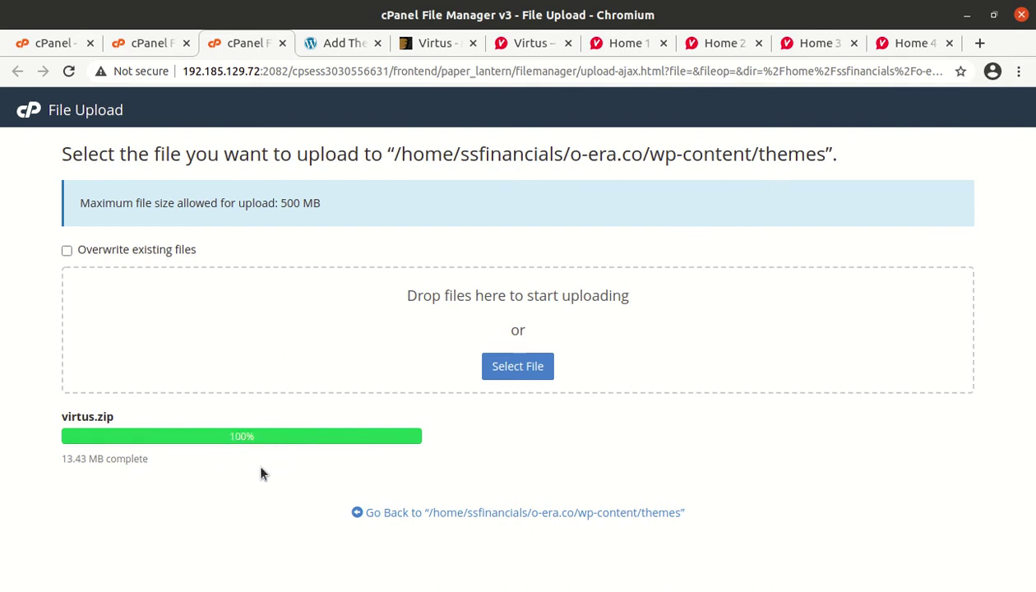
left_click(401, 512)
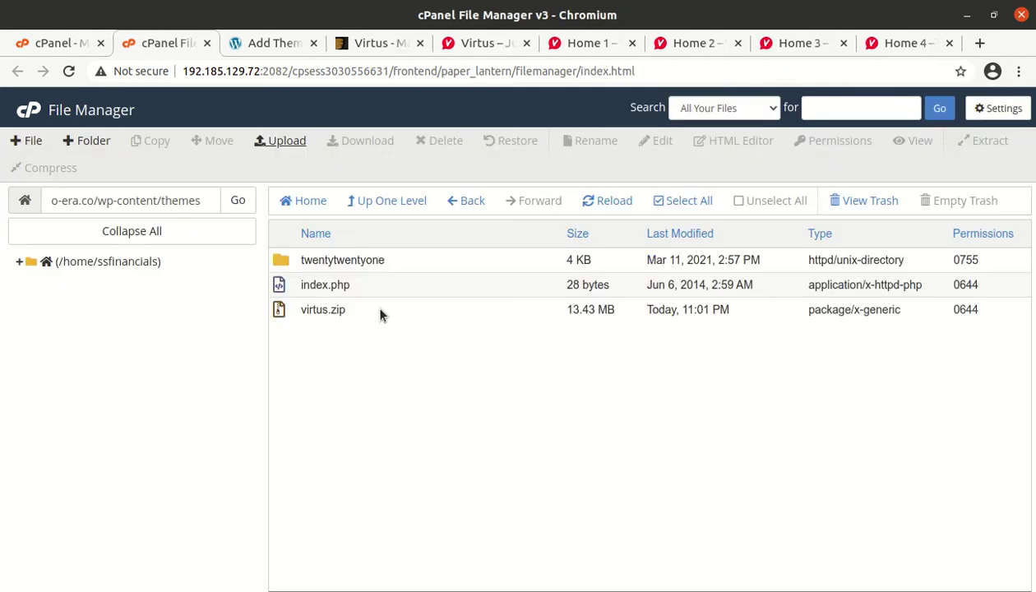
Extract virtus.zip into /o-era.co/wp-content/themes and dismiss the extraction results
left_click(380, 313)
right_click(380, 313)
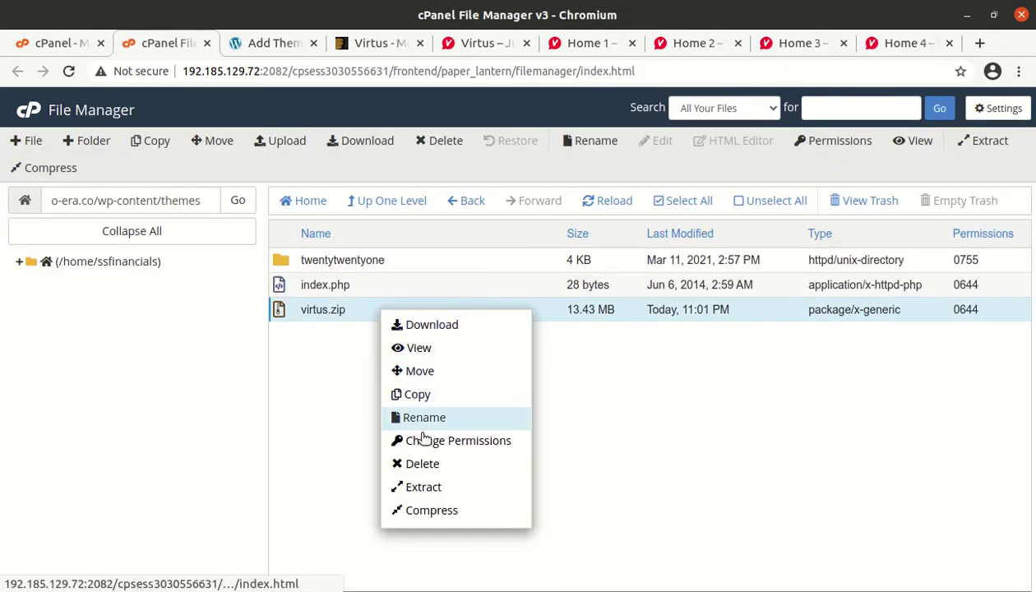
left_click(423, 487)
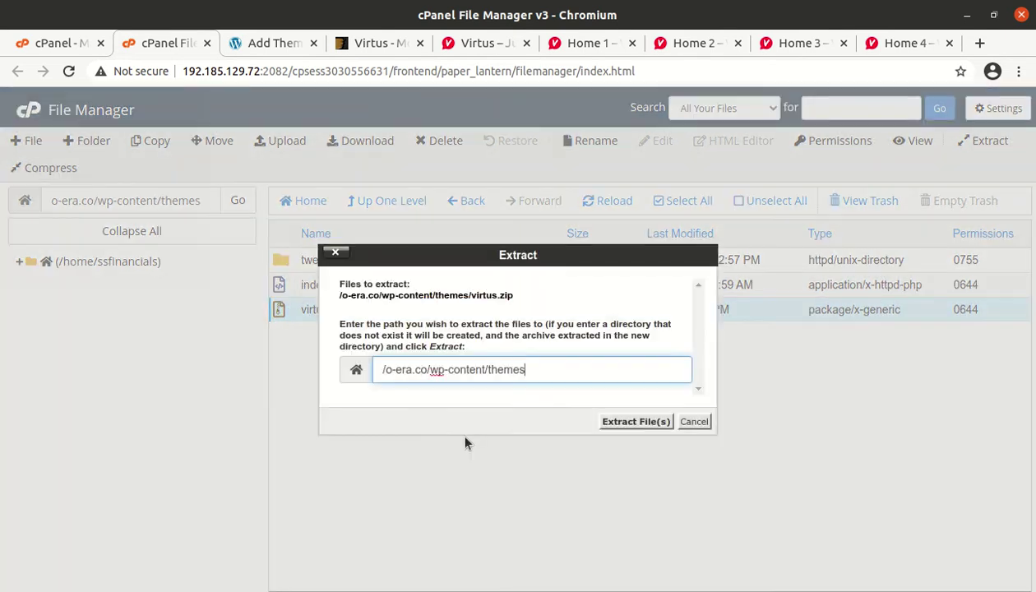
left_click(618, 421)
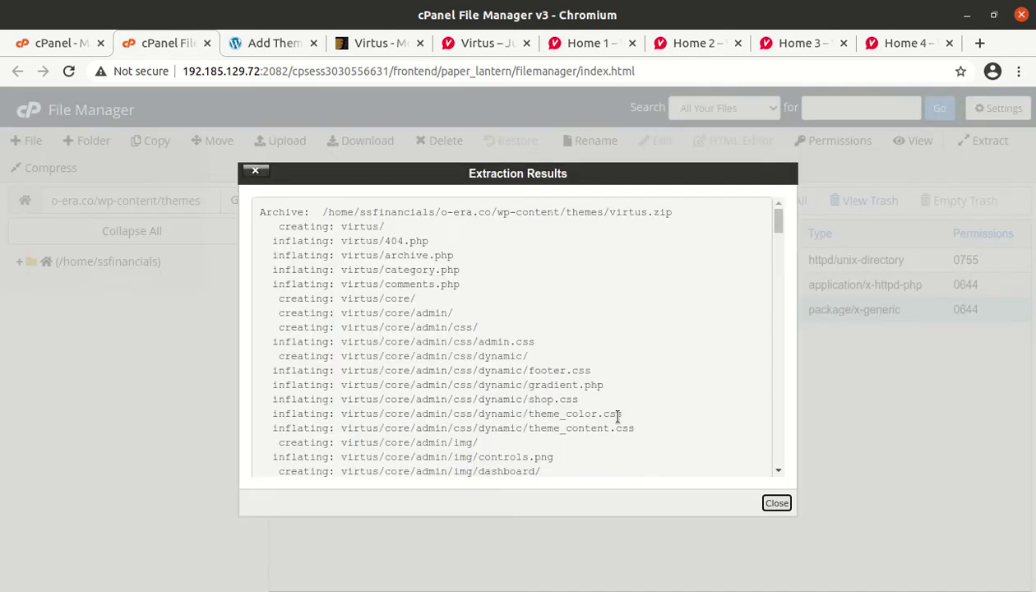
left_click(776, 502)
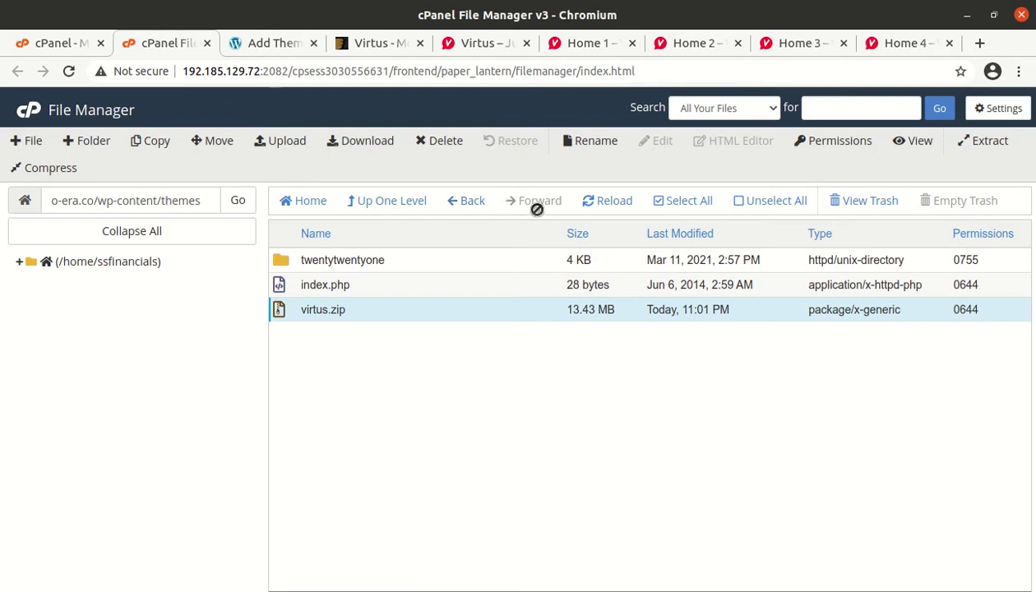
Reload the themes folder listing and look through the files inside the extracted virtus theme folder
left_click(611, 204)
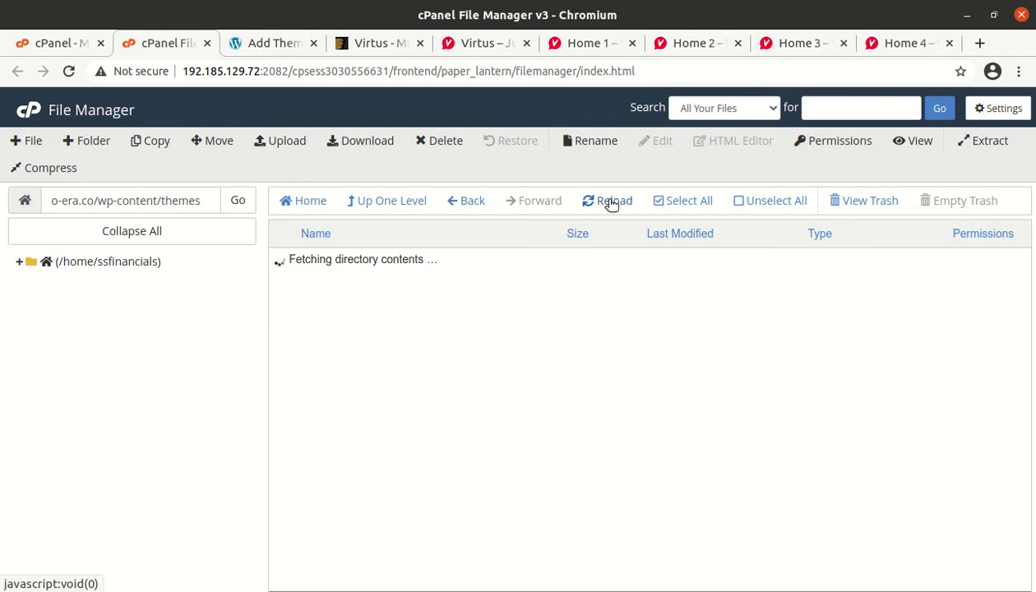
double_click(416, 287)
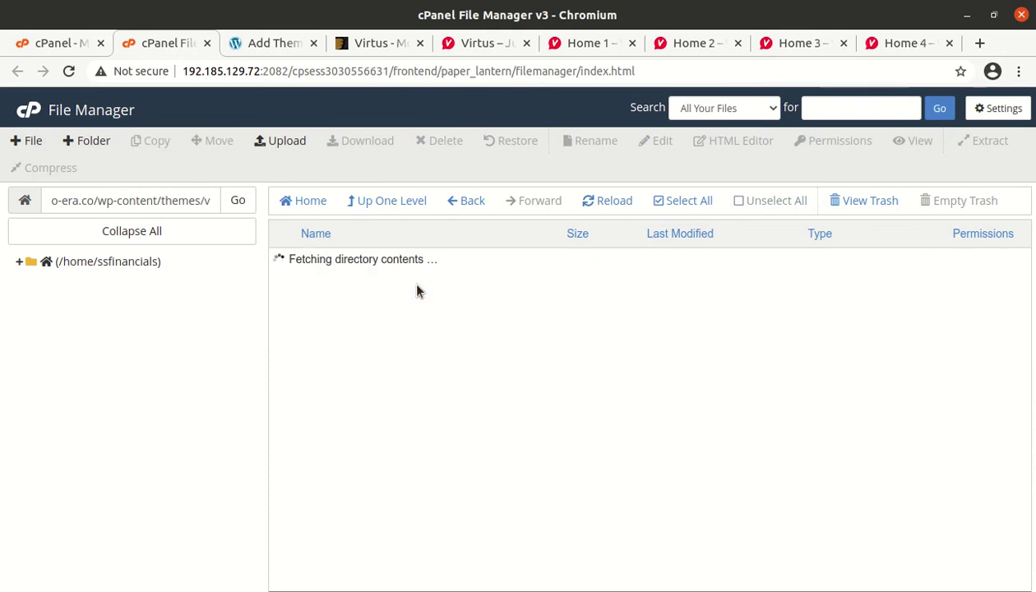
scroll(416, 290, "down", 2)
scroll(415, 289, "up", 2)
scroll(416, 290, "down", 6)
scroll(416, 289, "up", 4)
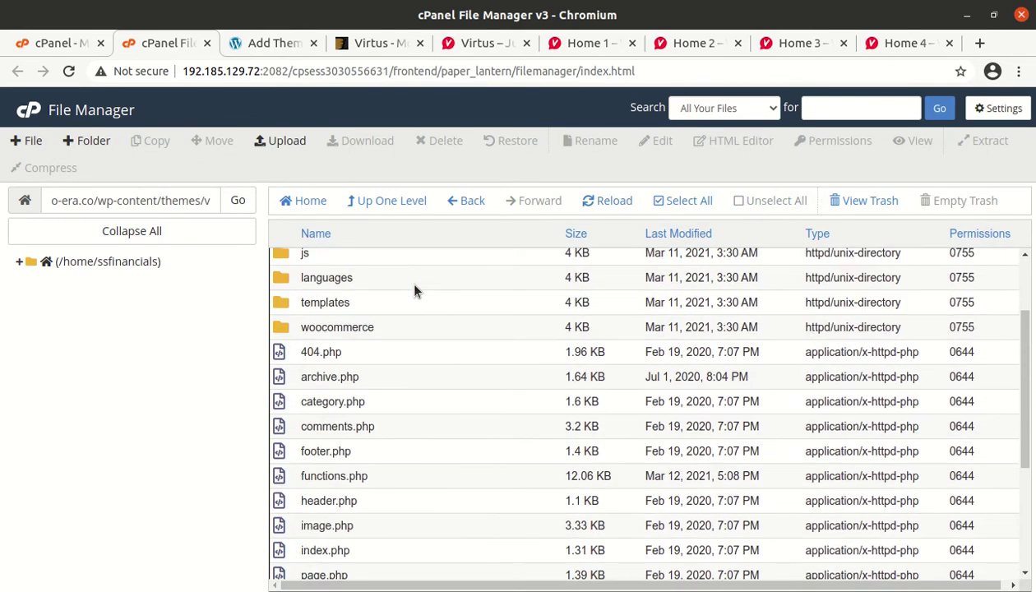
Return to the themes folder and permanently delete virtus.zip, skipping the trash
left_click(391, 202)
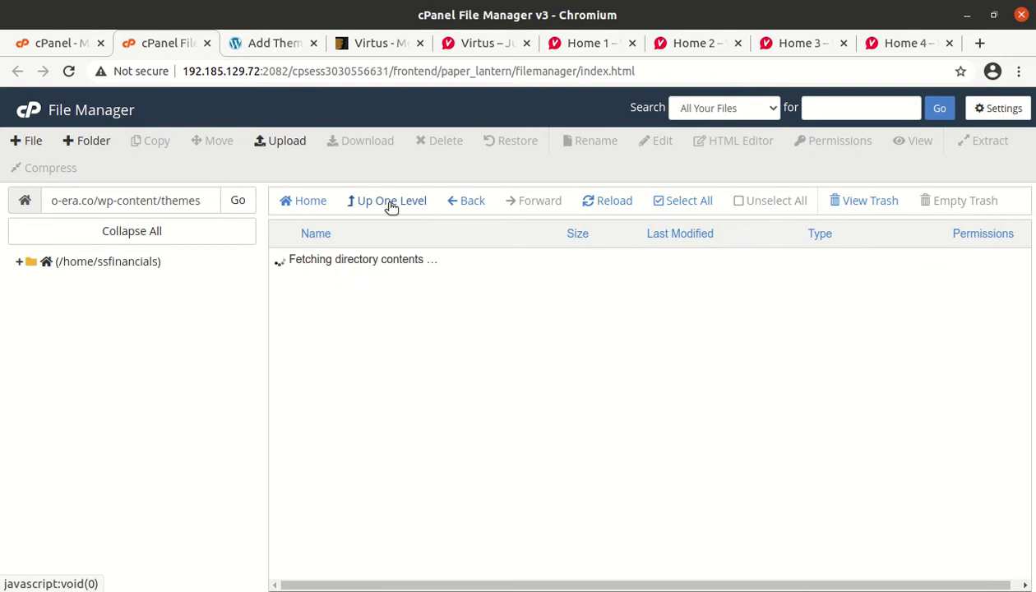
left_click(379, 337)
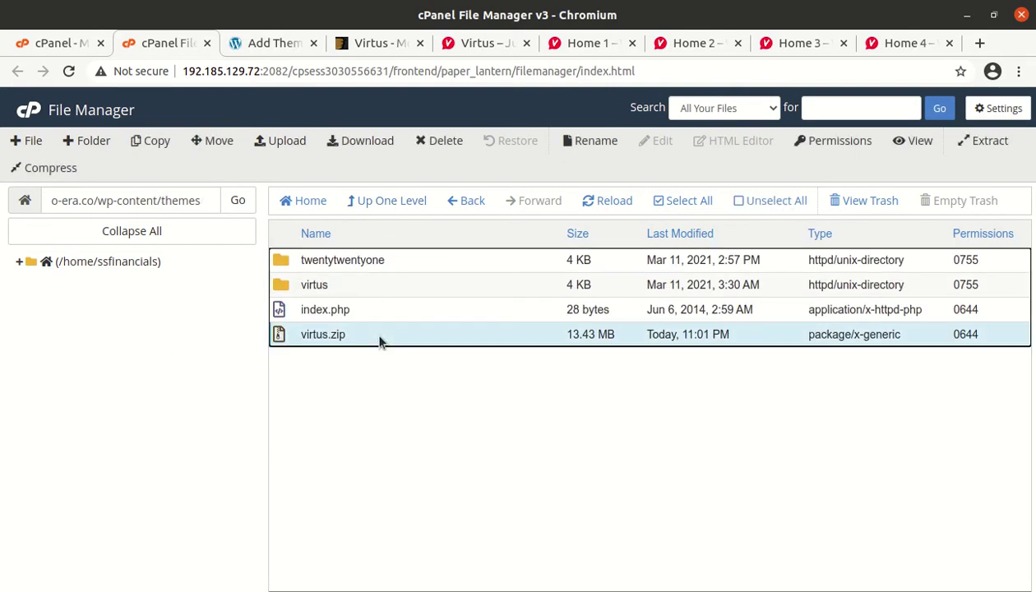
left_click(440, 142)
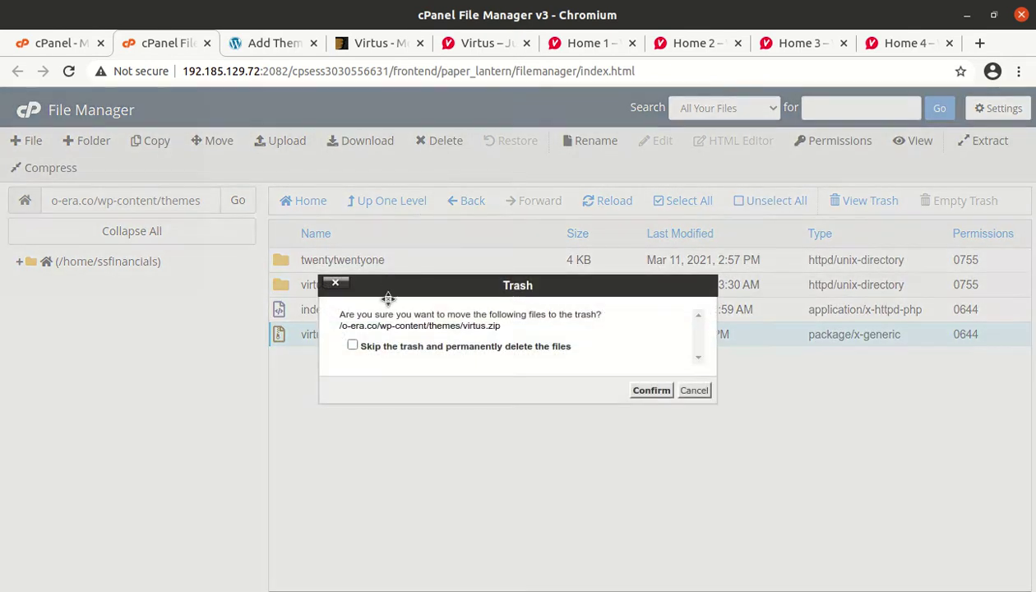
left_click(351, 344)
left_click(648, 390)
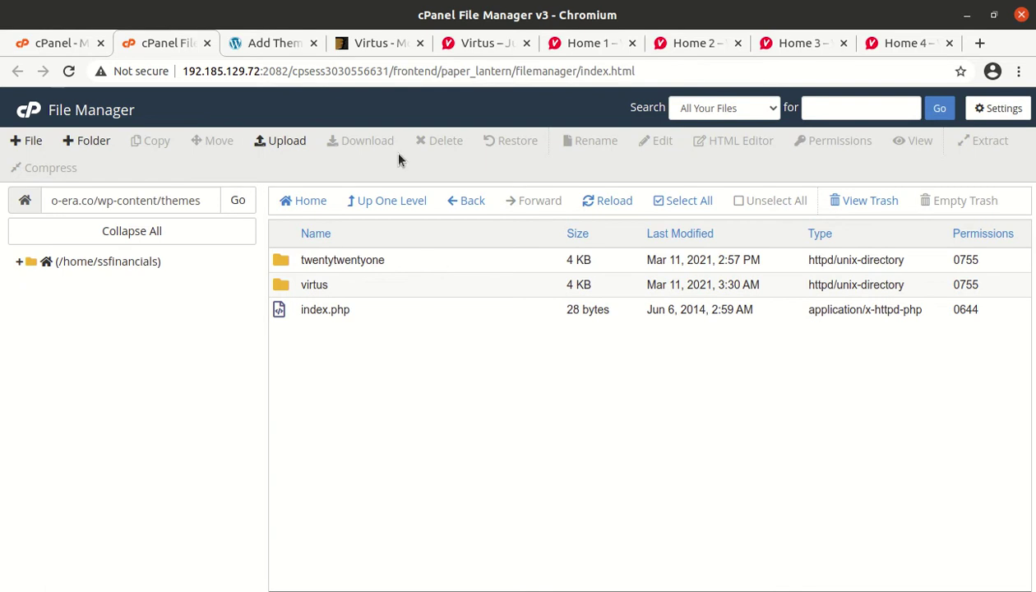
Switch to the WordPress admin, open the details of the Virtus theme among the installed themes, and activate it
left_click(283, 46)
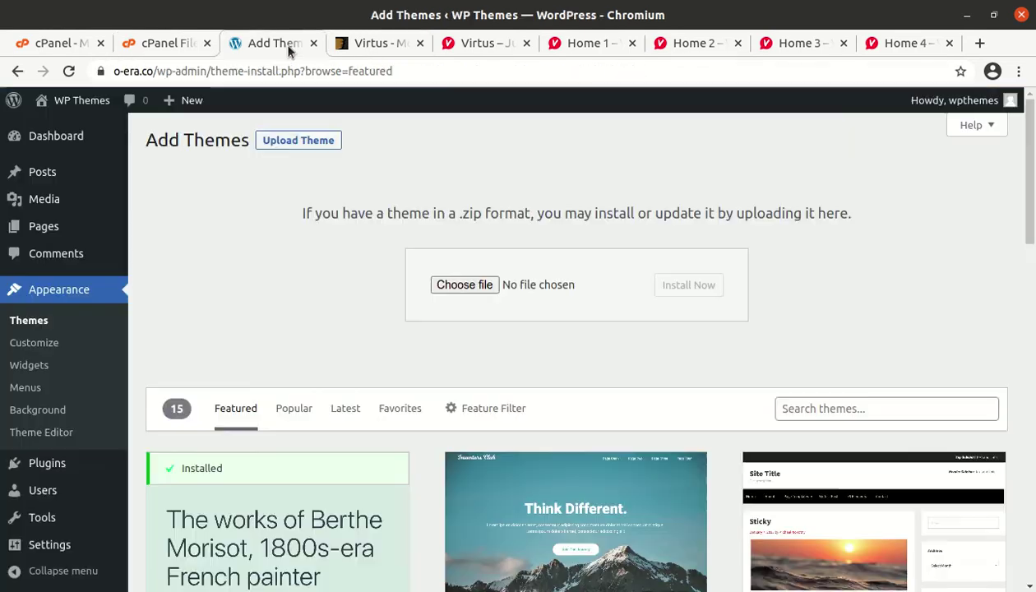
left_click(29, 323)
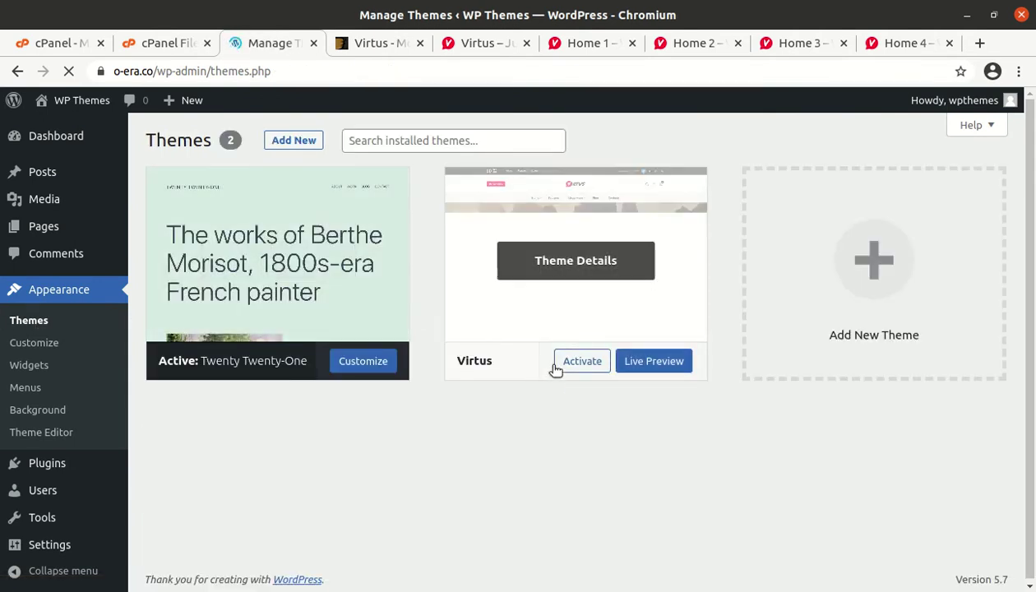
mouse_move(553, 310)
left_click(559, 263)
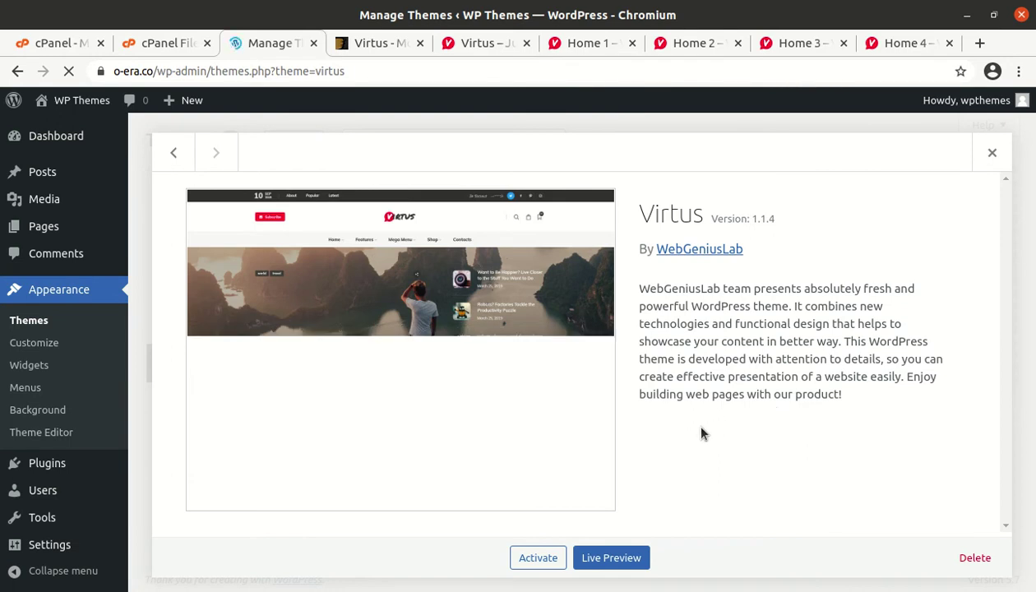
left_click(539, 558)
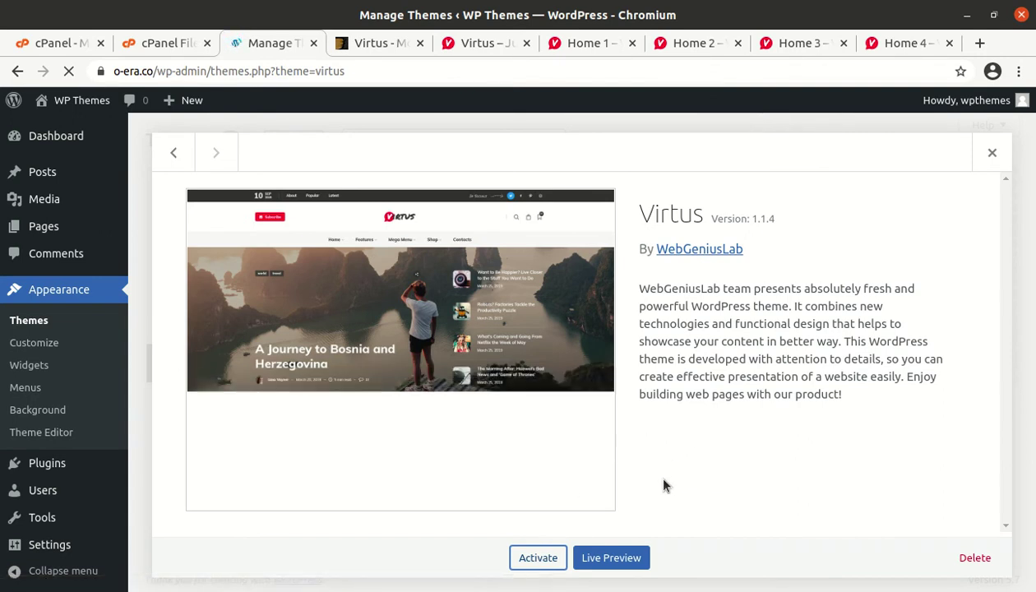
left_click(536, 558)
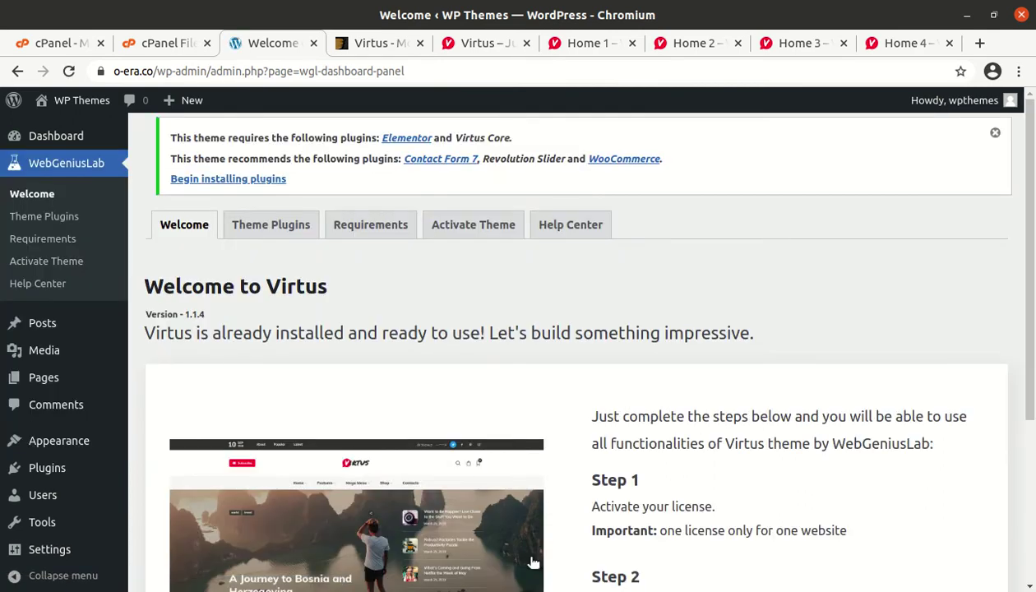
Read through the setup steps on the Virtus welcome page
scroll(533, 563, "down", 3)
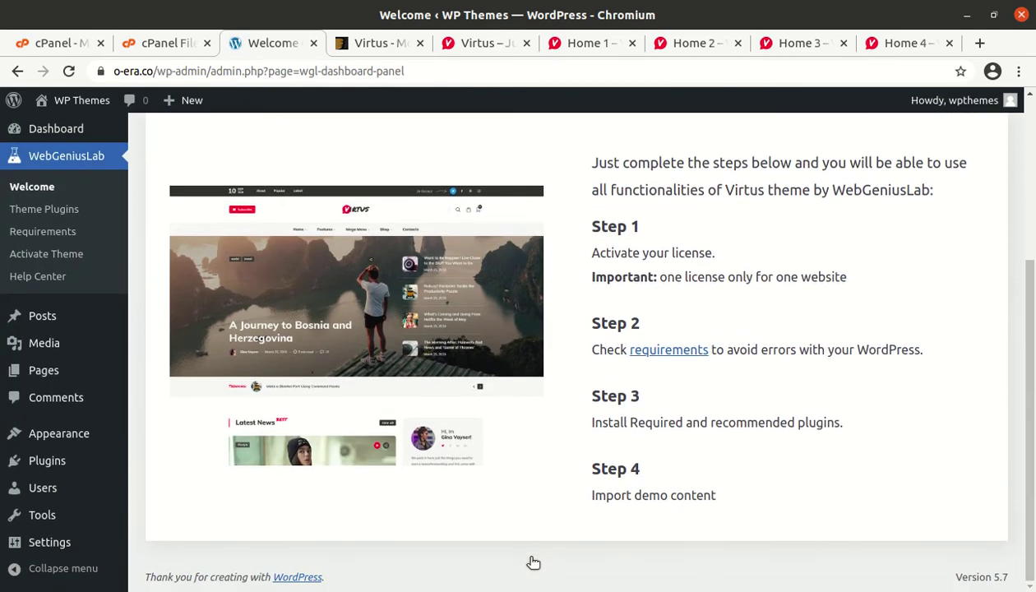
scroll(533, 562, "up", 3)
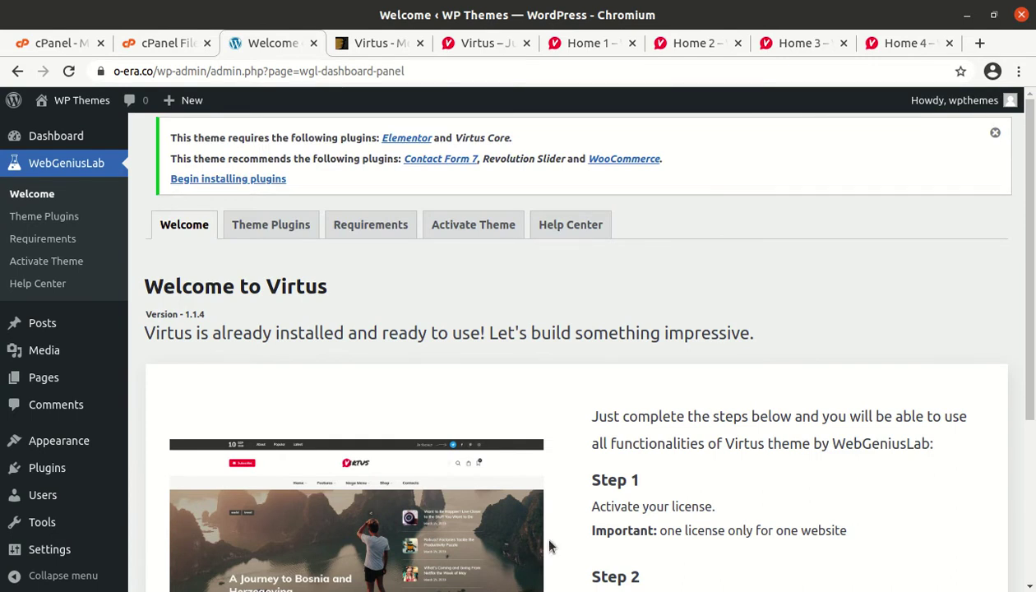
scroll(549, 545, "down", 2)
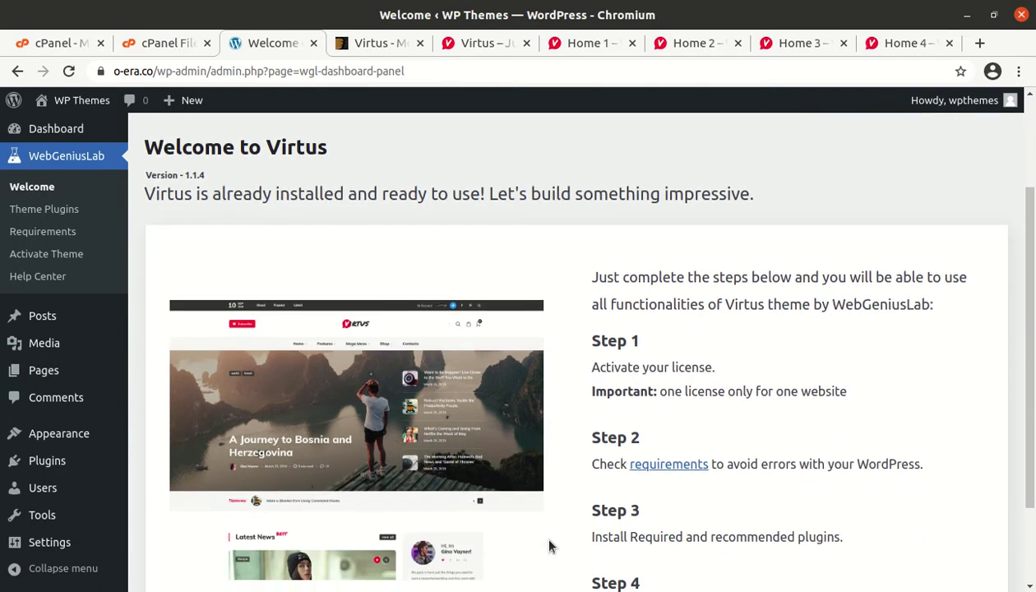
scroll(573, 514, "down", 2)
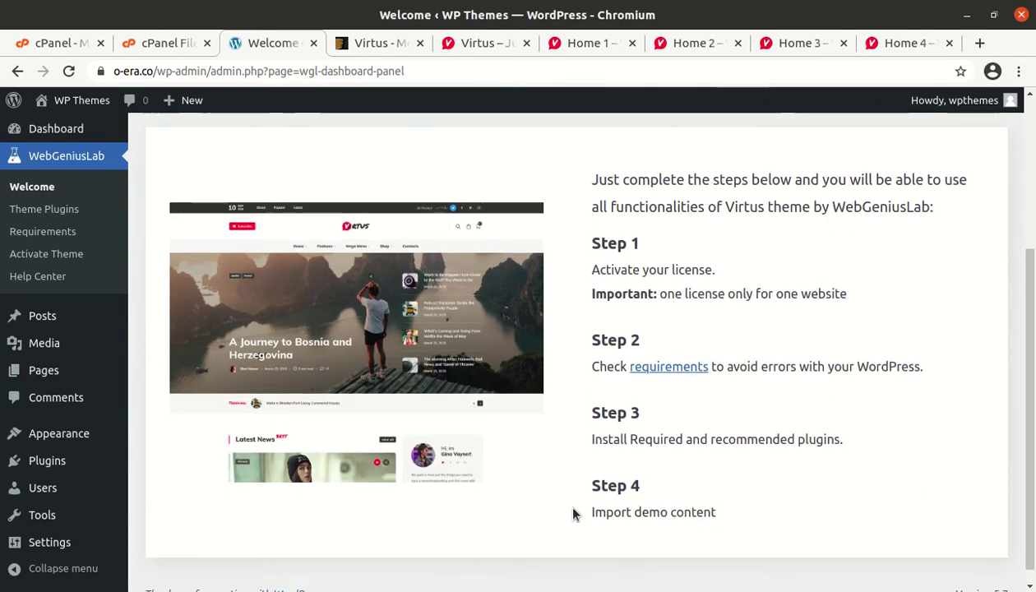
scroll(573, 513, "down", 1)
scroll(573, 513, "up", 5)
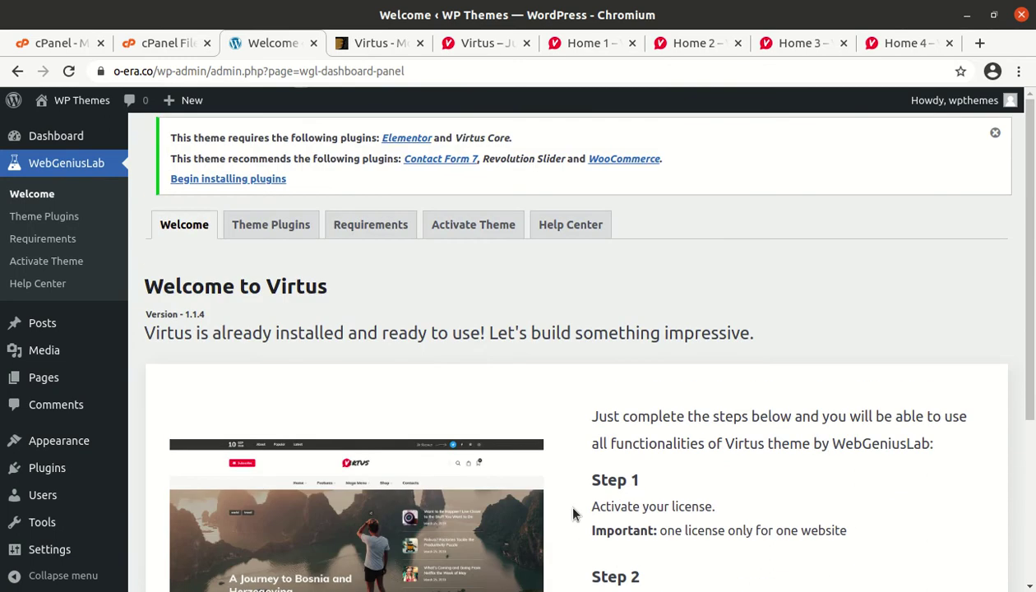
Open the Virtus theme's plugin list and review its required and recommended plugins, from Elementor to WooCommerce
left_click(249, 233)
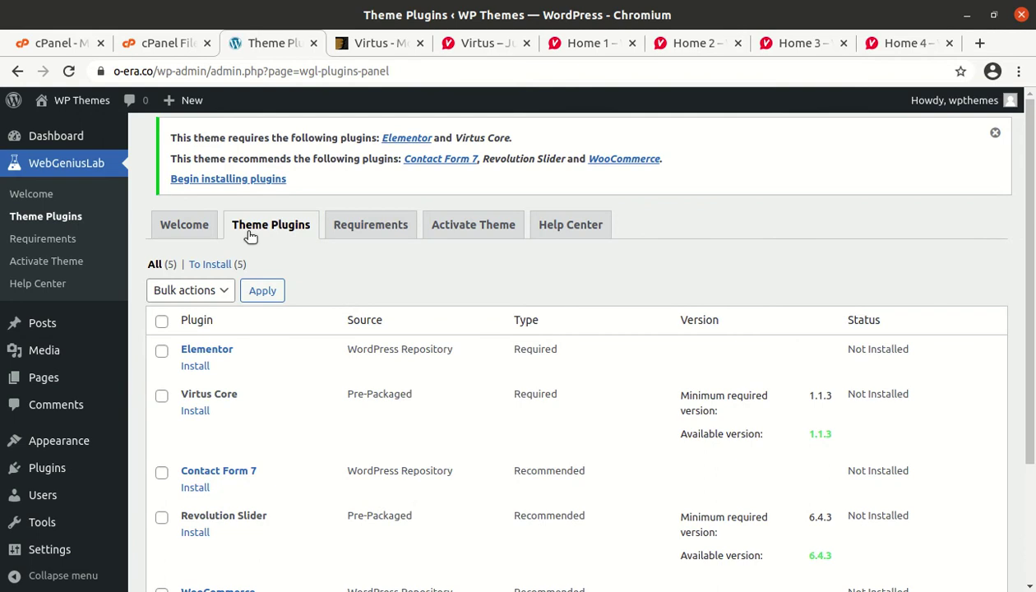
scroll(250, 236, "down", 4)
scroll(250, 236, "up", 3)
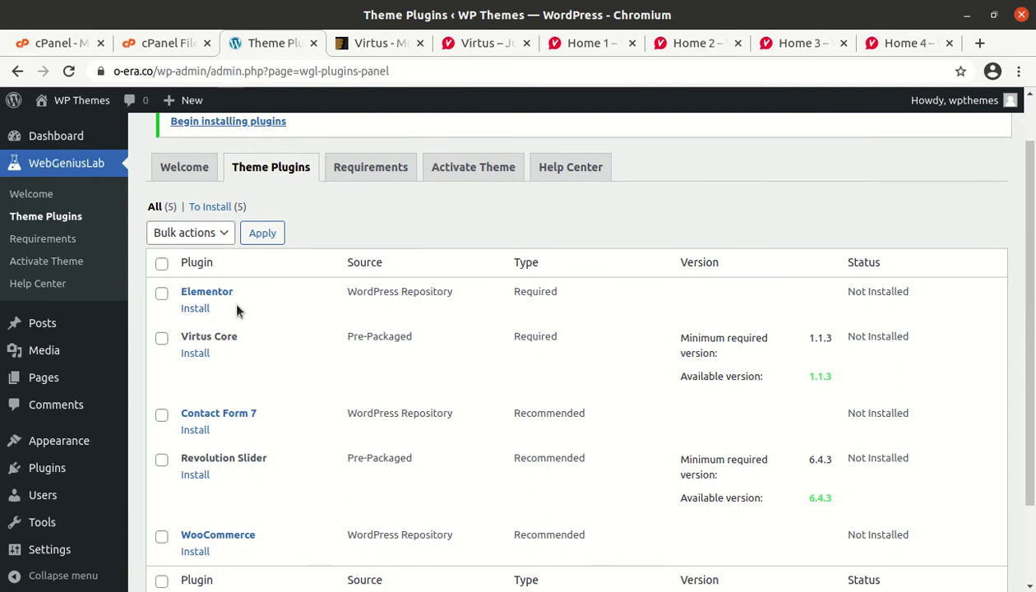
scroll(227, 395, "down", 3)
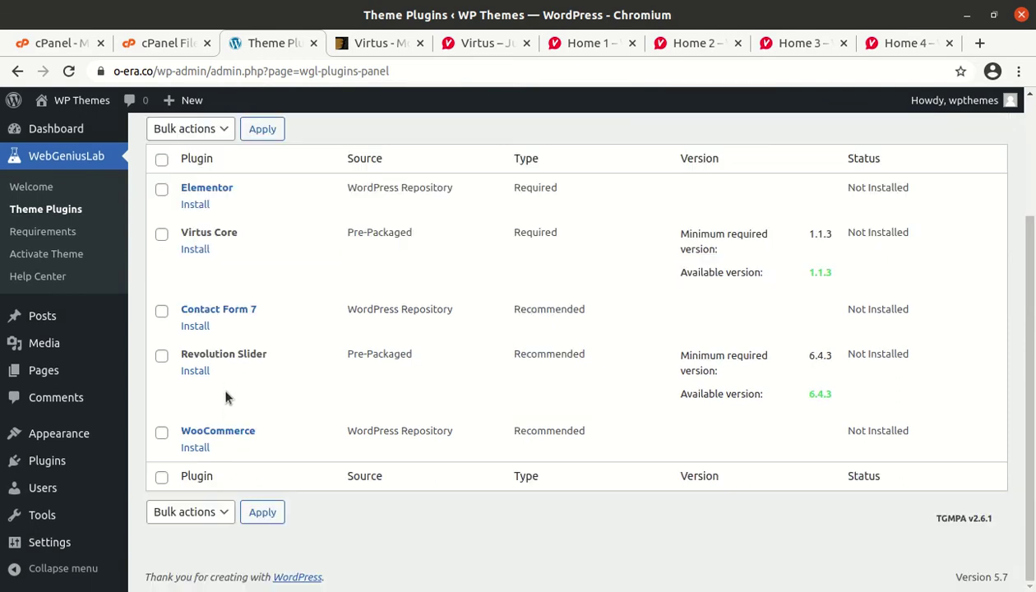
scroll(225, 398, "up", 2)
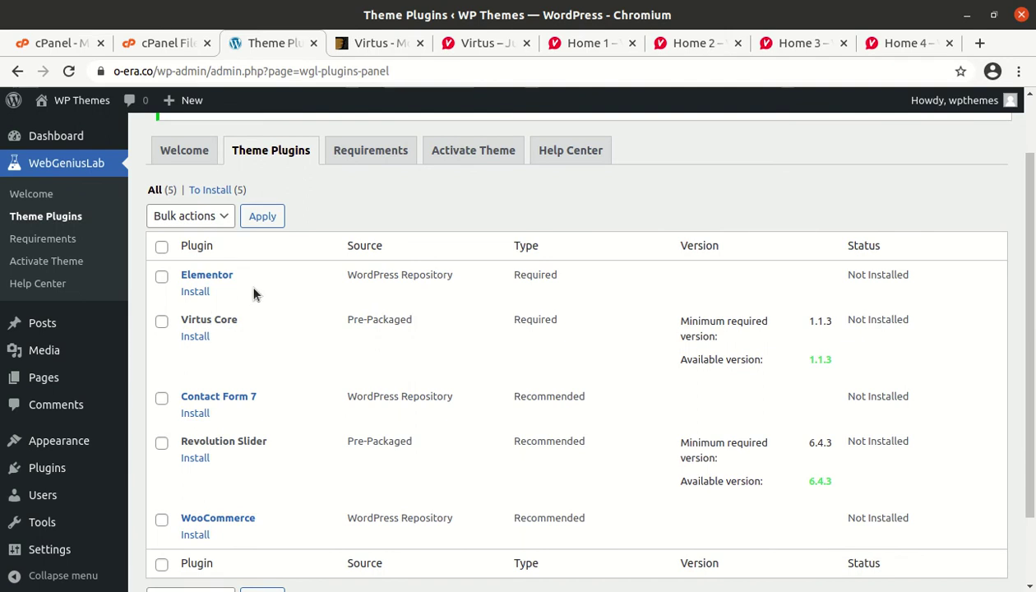
left_click(206, 274)
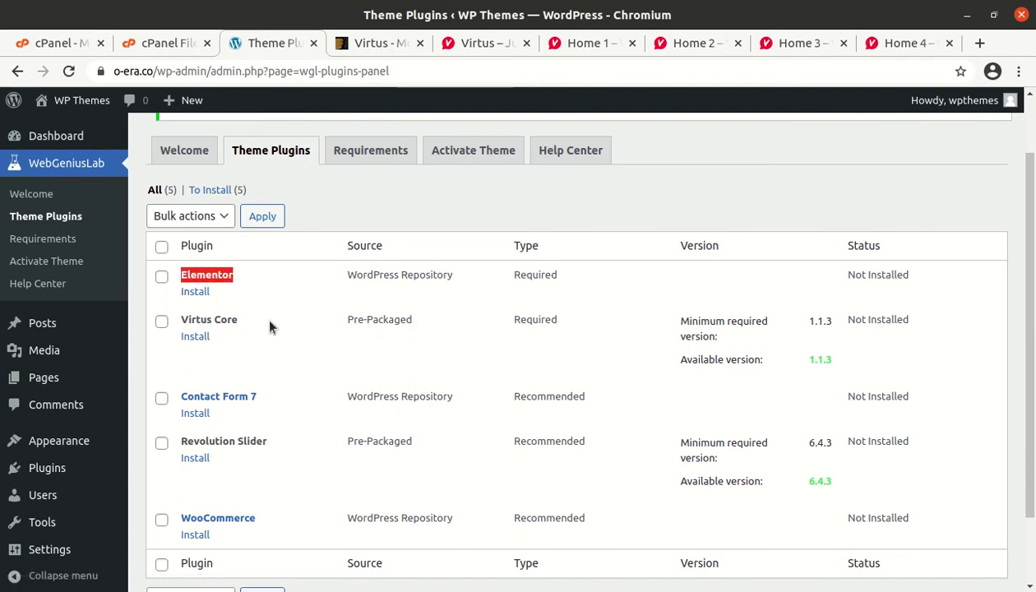
left_click(185, 323)
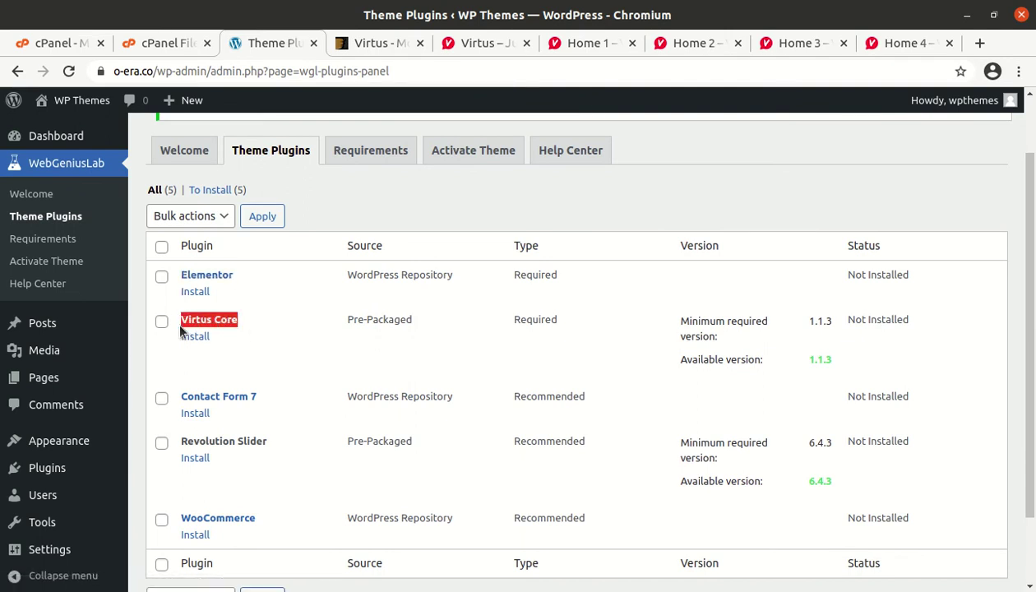
left_click_drag(275, 398, 214, 400)
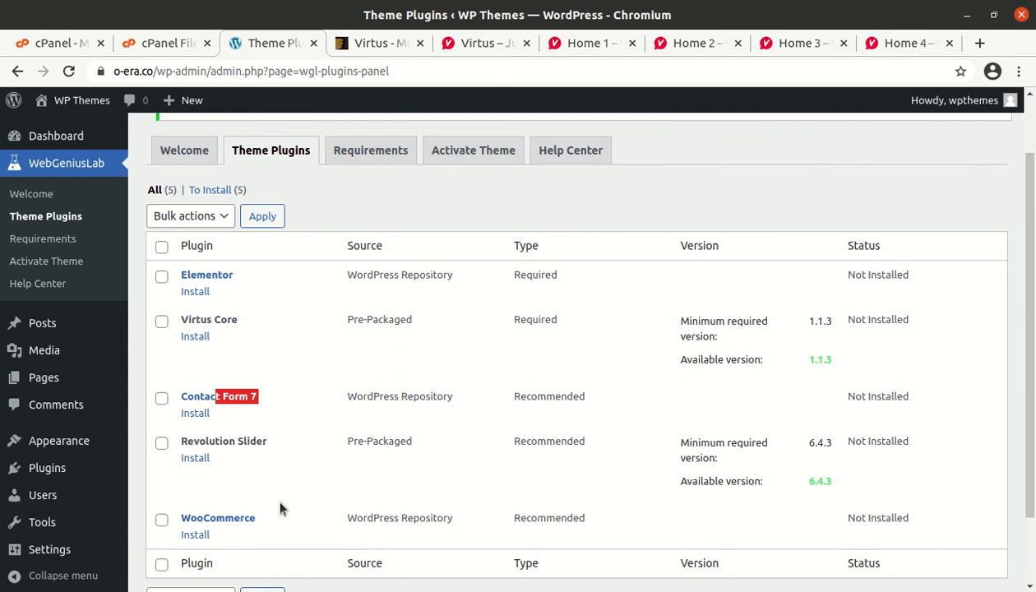
Try to install all the listed theme plugins at once with the bulk Install action, repeating the attempt once
left_click(162, 246)
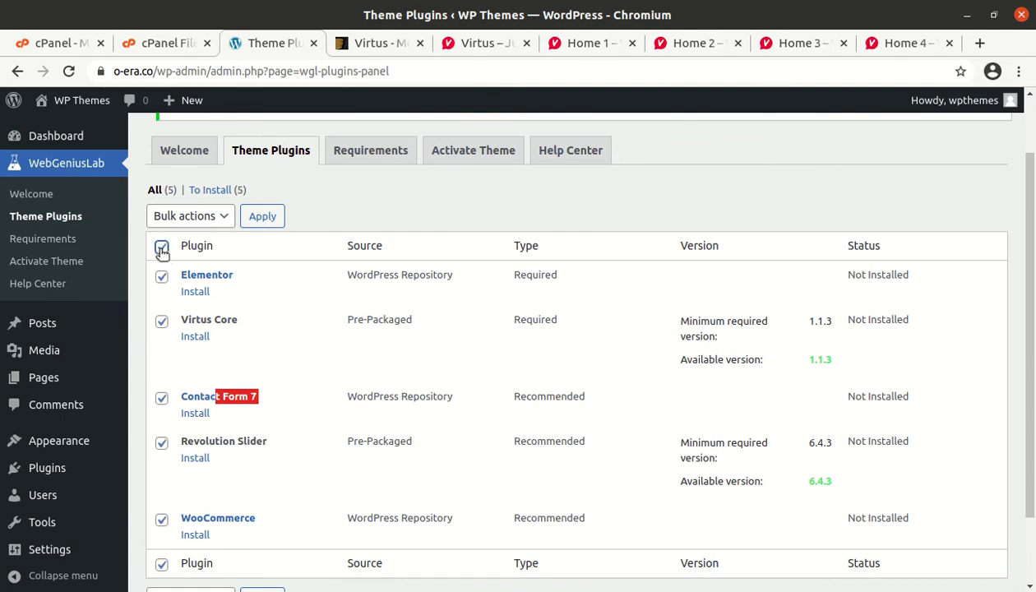
left_click(223, 218)
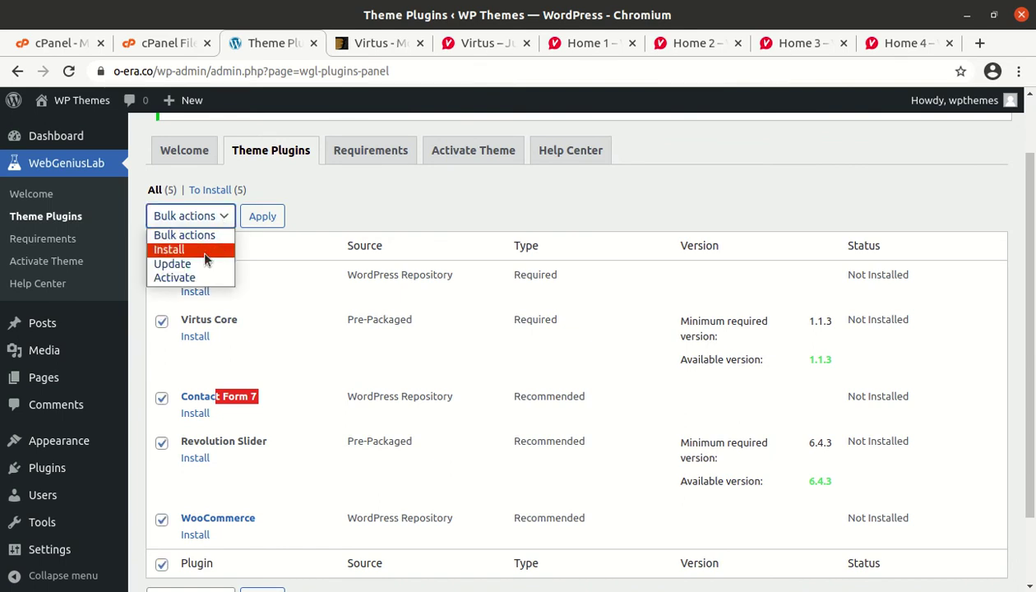
left_click(200, 249)
left_click(267, 220)
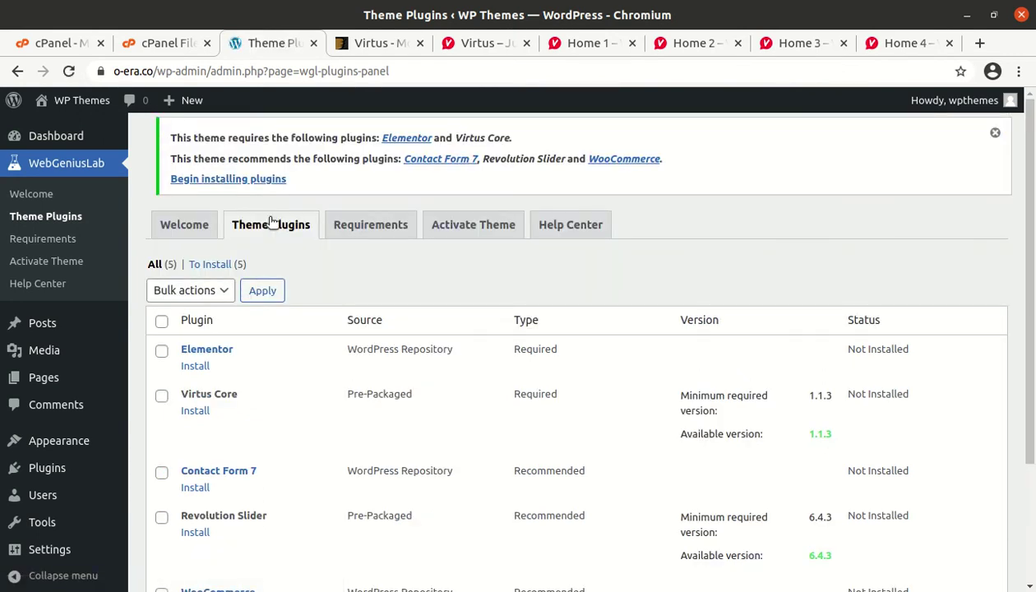
left_click(161, 352)
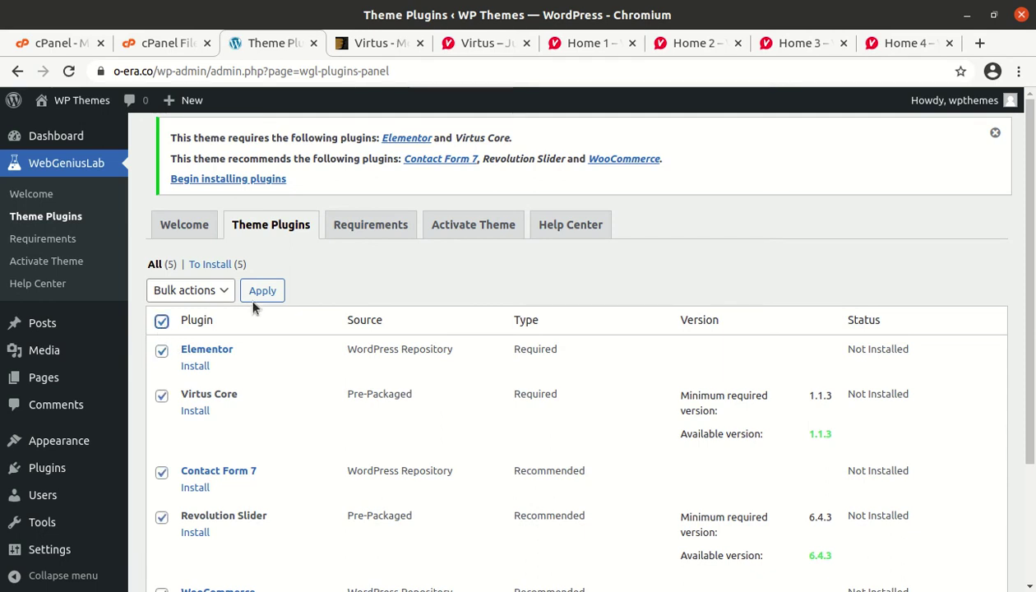
left_click(224, 292)
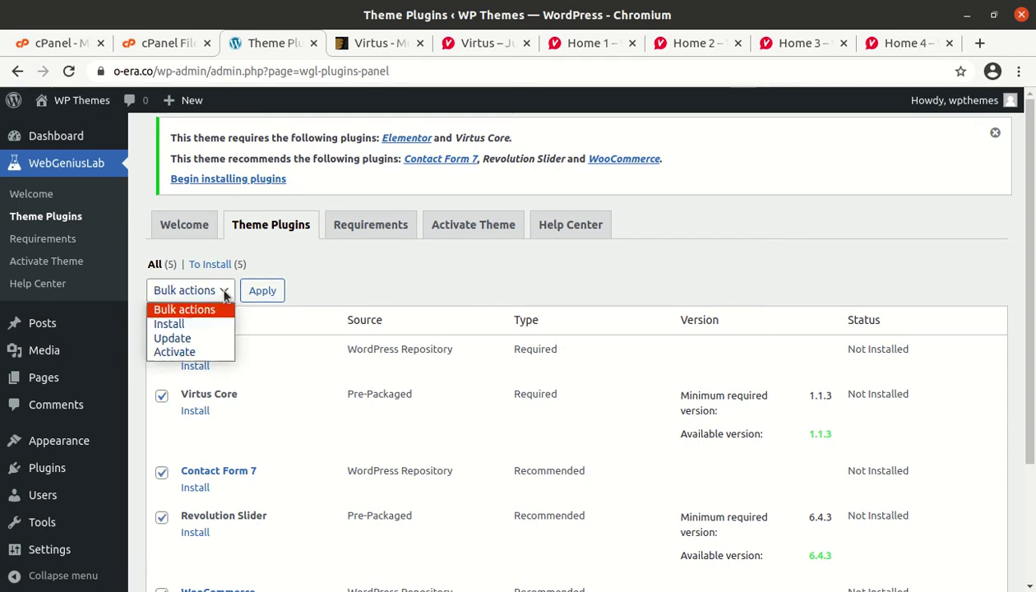
left_click(198, 323)
left_click(263, 293)
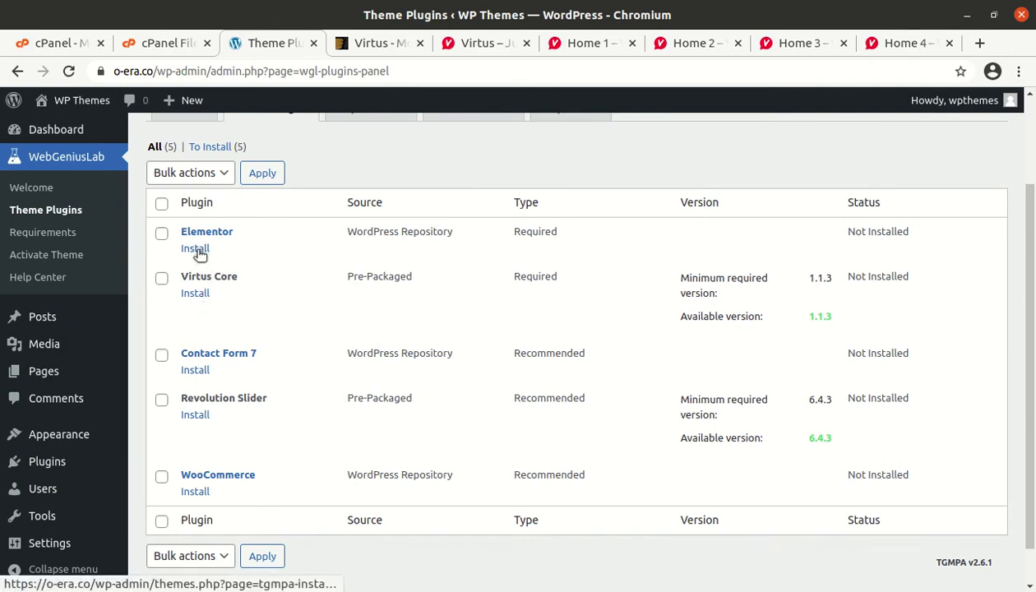
Install the Elementor plugin on its own, return to the required plugins installer, and activate Elementor
scroll(198, 257, "up", 3)
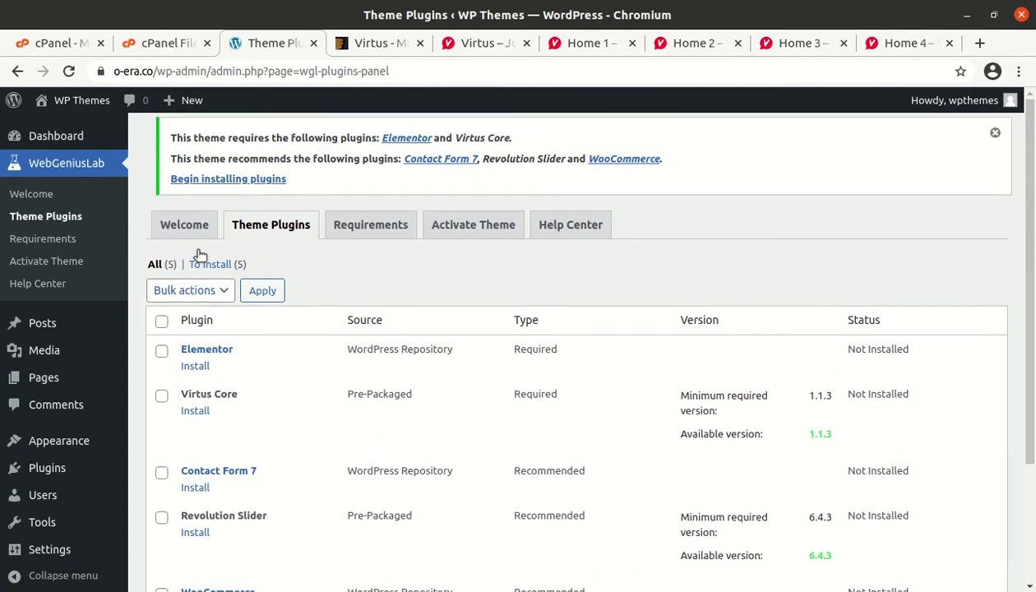
left_click(195, 366)
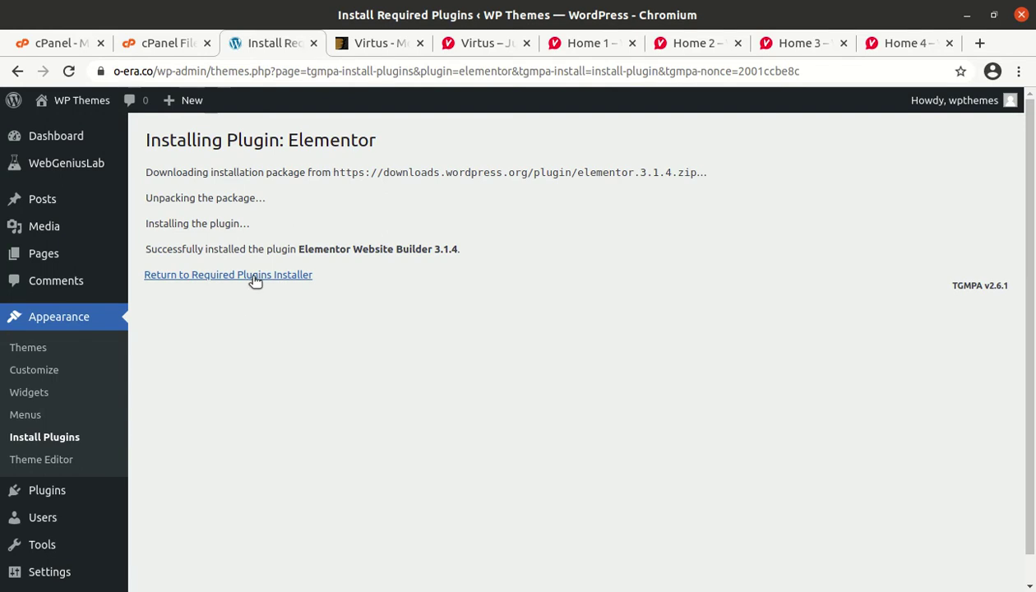
left_click(255, 278)
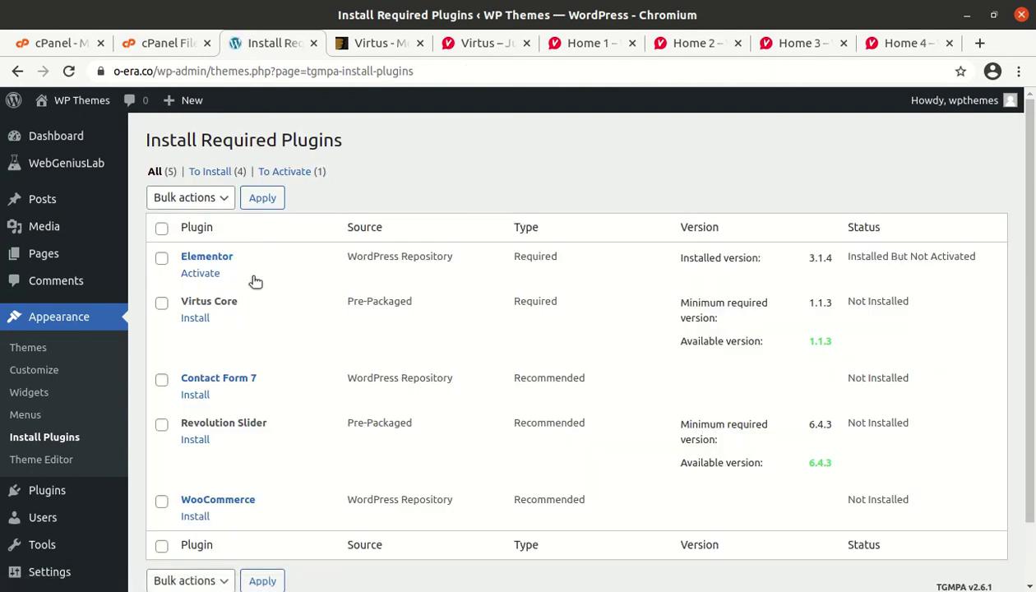
left_click(200, 274)
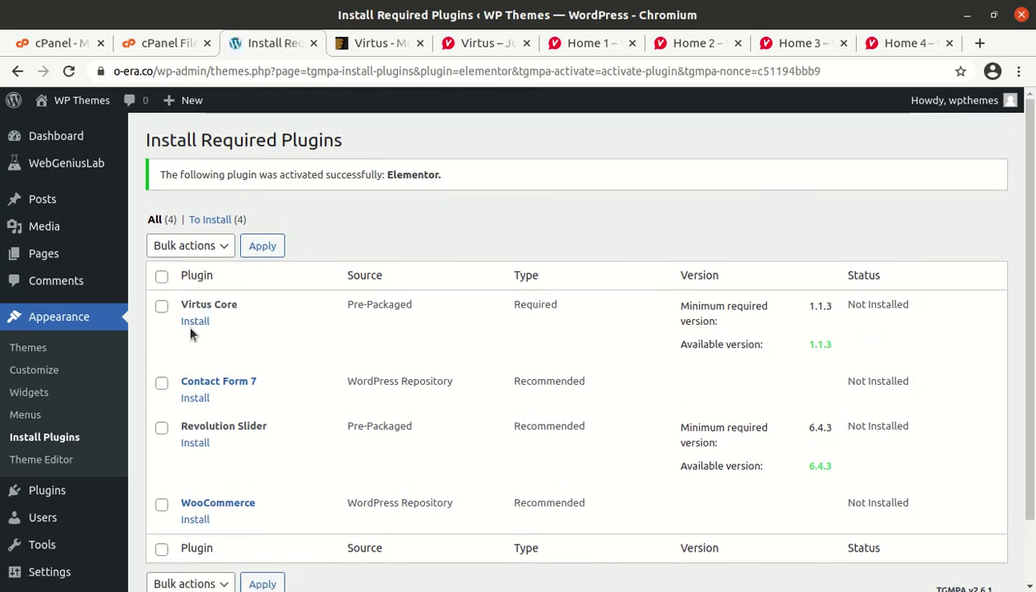
Go to the list of installed plugins and reopen the theme's required plugins installer from there
left_click(195, 324)
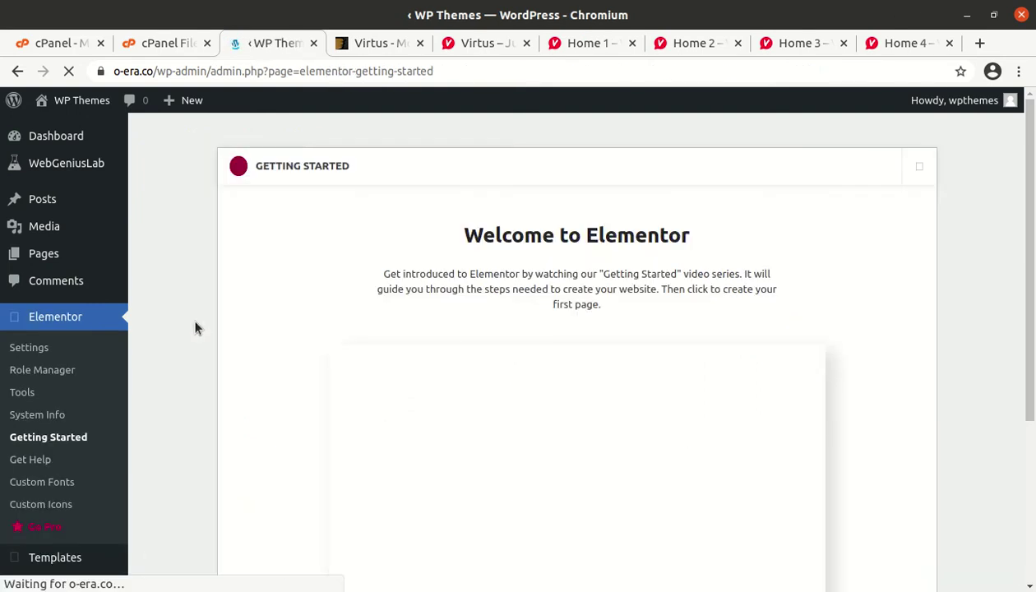
scroll(57, 424, "down", 3)
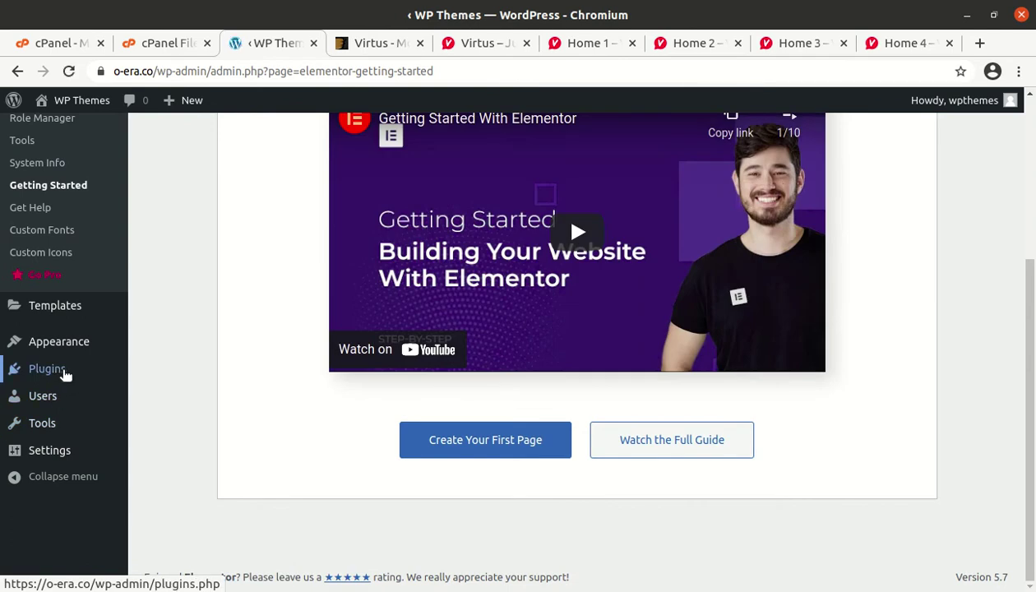
scroll(66, 376, "up", 2)
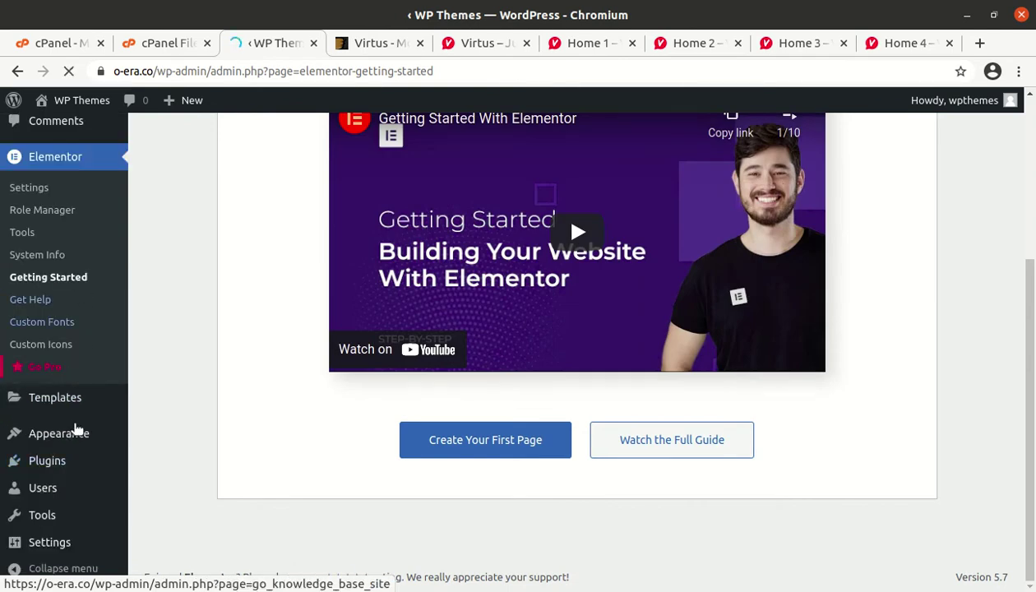
mouse_move(58, 470)
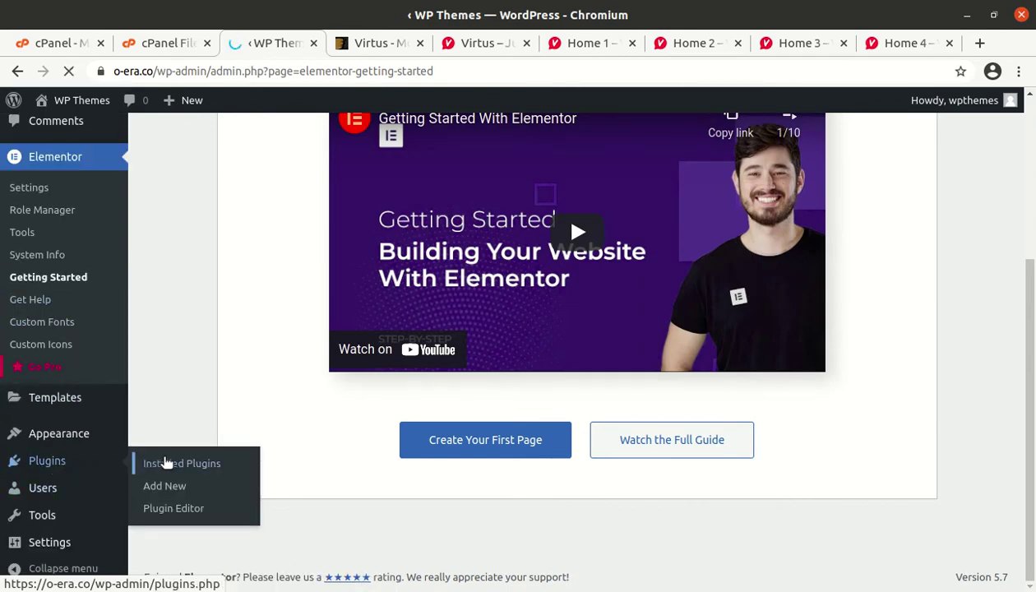
left_click(165, 466)
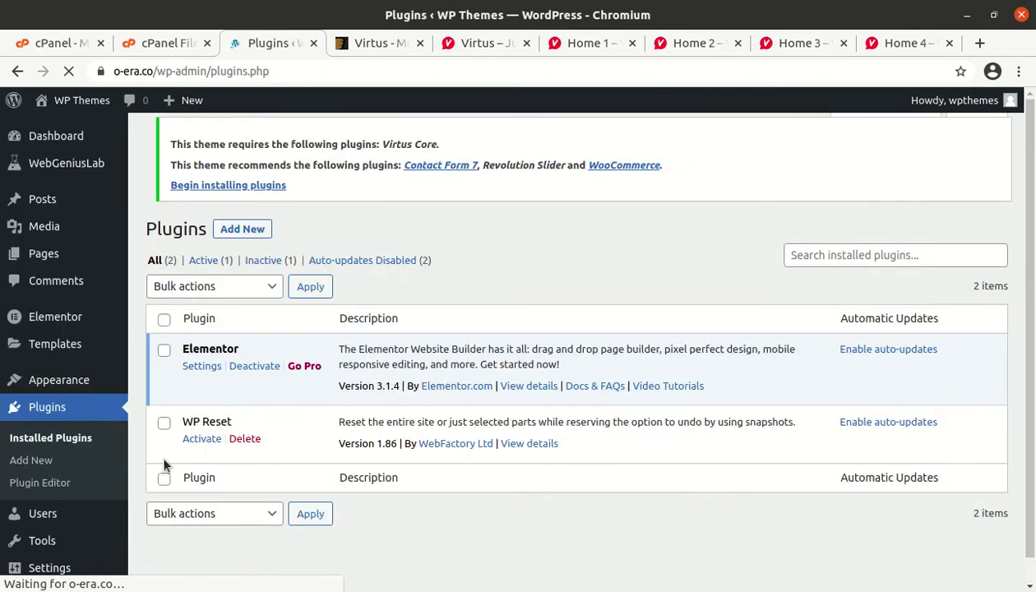
left_click(240, 221)
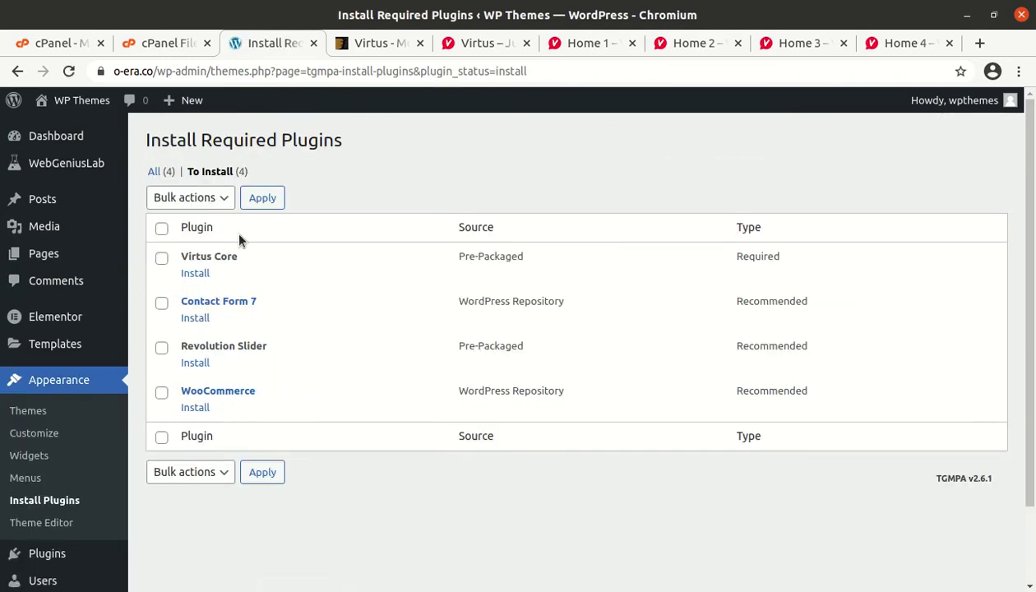
Install the required Virtus Core plugin, return to the required plugins installer, and activate it
left_click(197, 275)
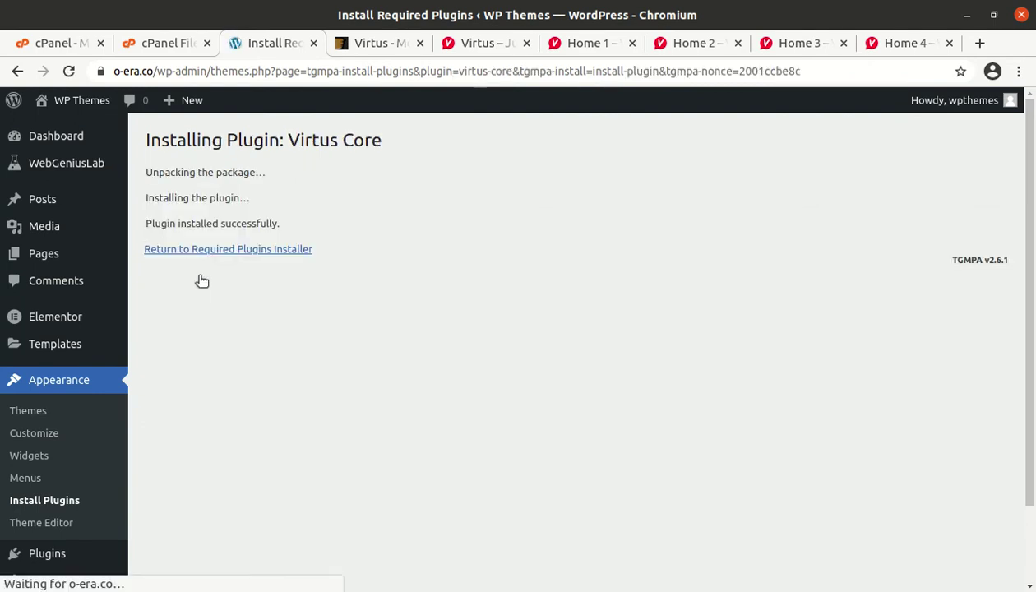
left_click(215, 250)
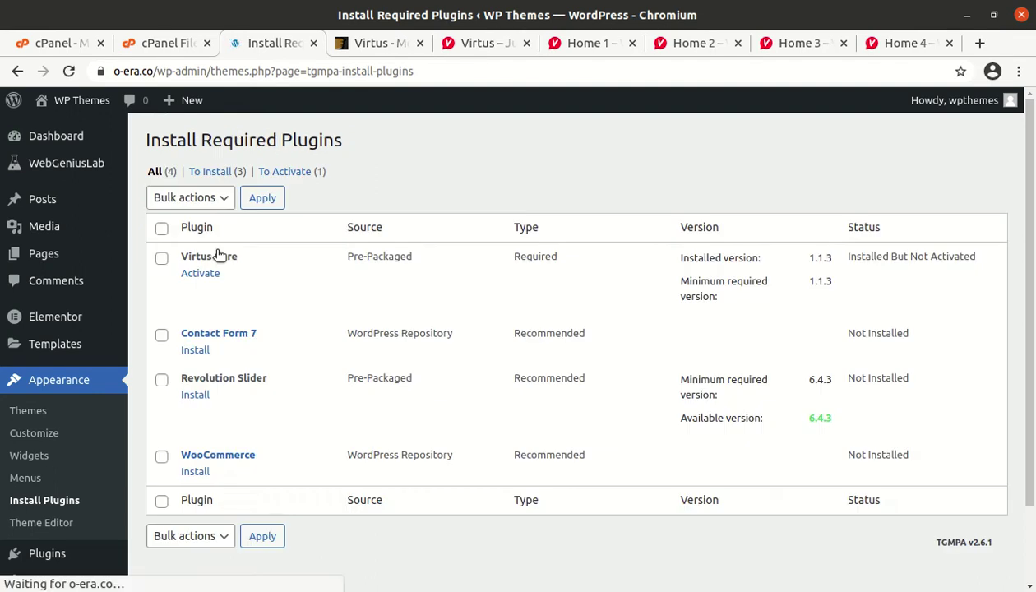
left_click(200, 274)
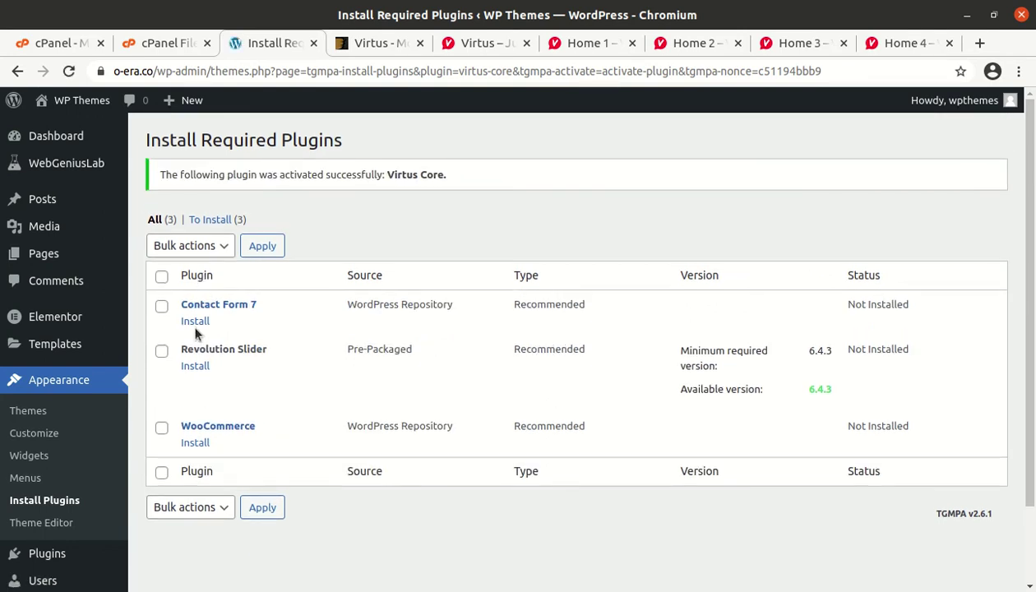
Install and activate the recommended Contact Form 7 and Revolution Slider plugins, one after the other
left_click(196, 322)
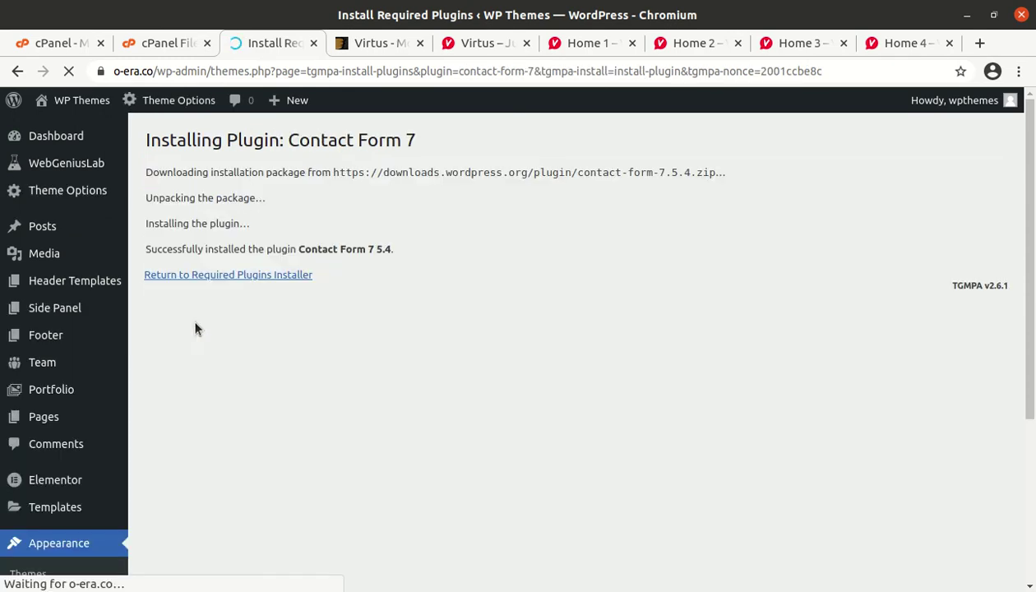
left_click(208, 277)
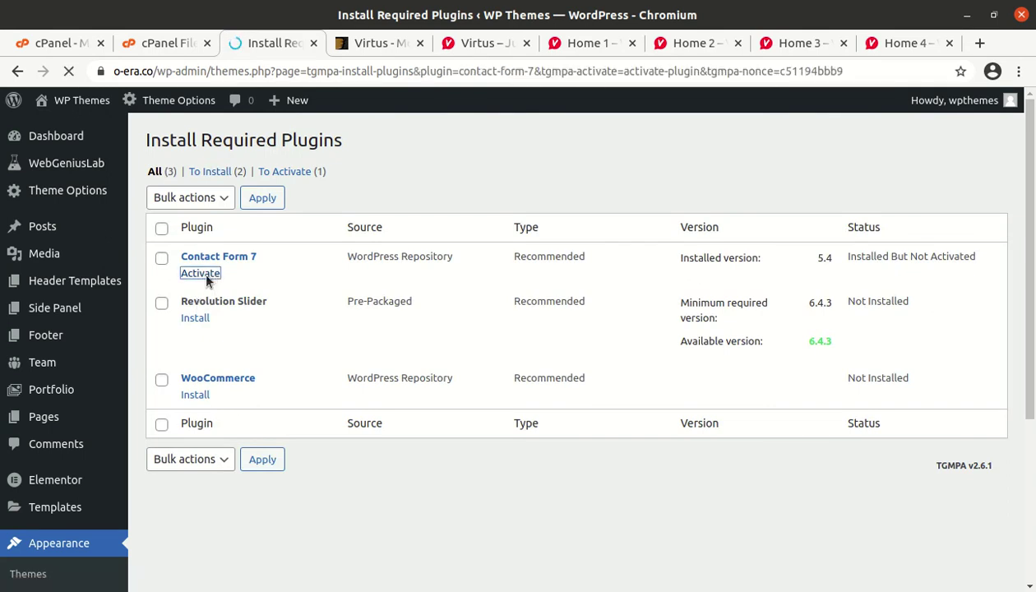
left_click(197, 322)
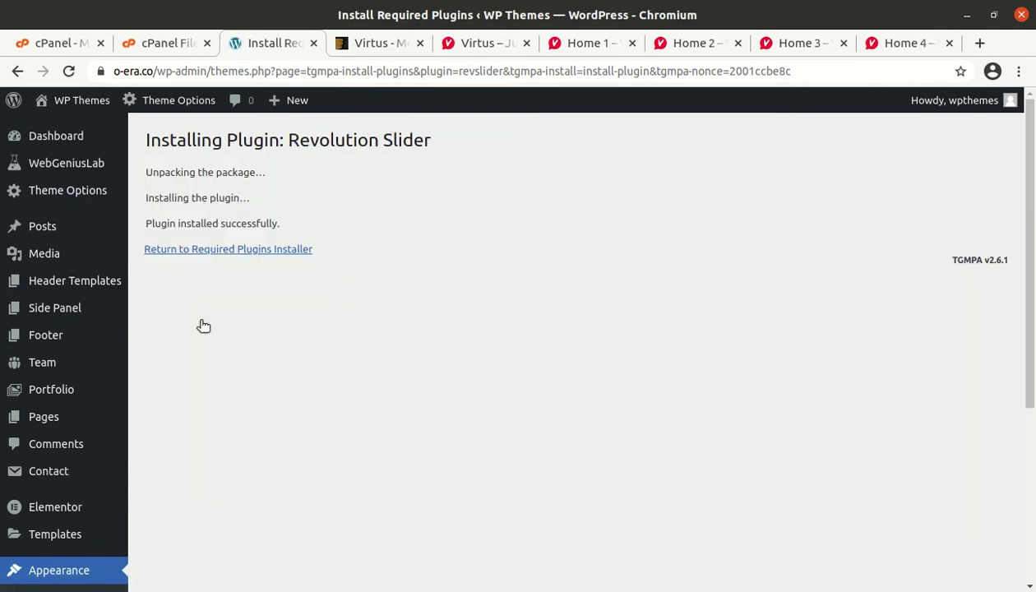
left_click(204, 251)
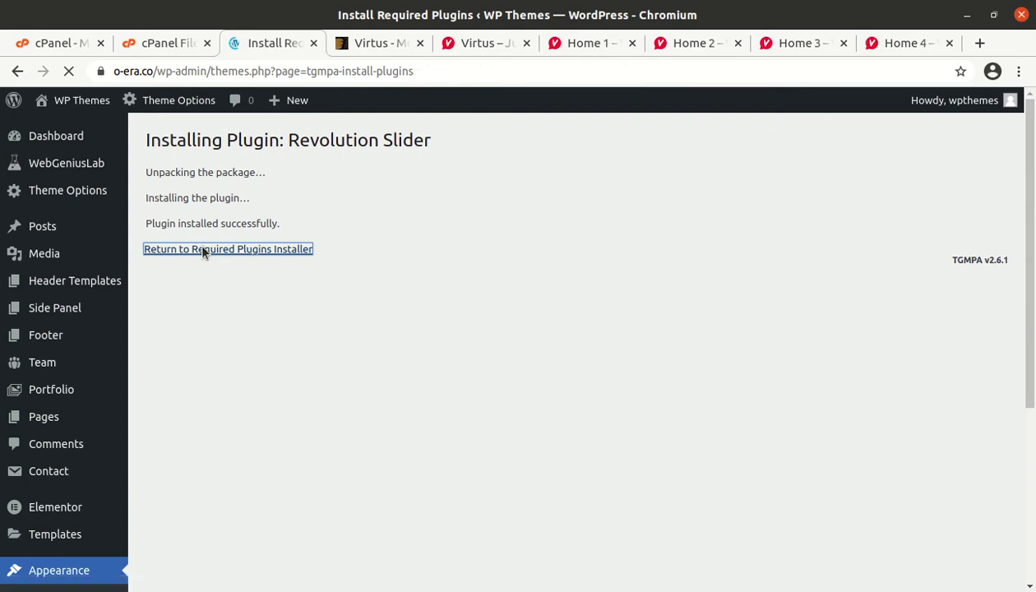
left_click(198, 275)
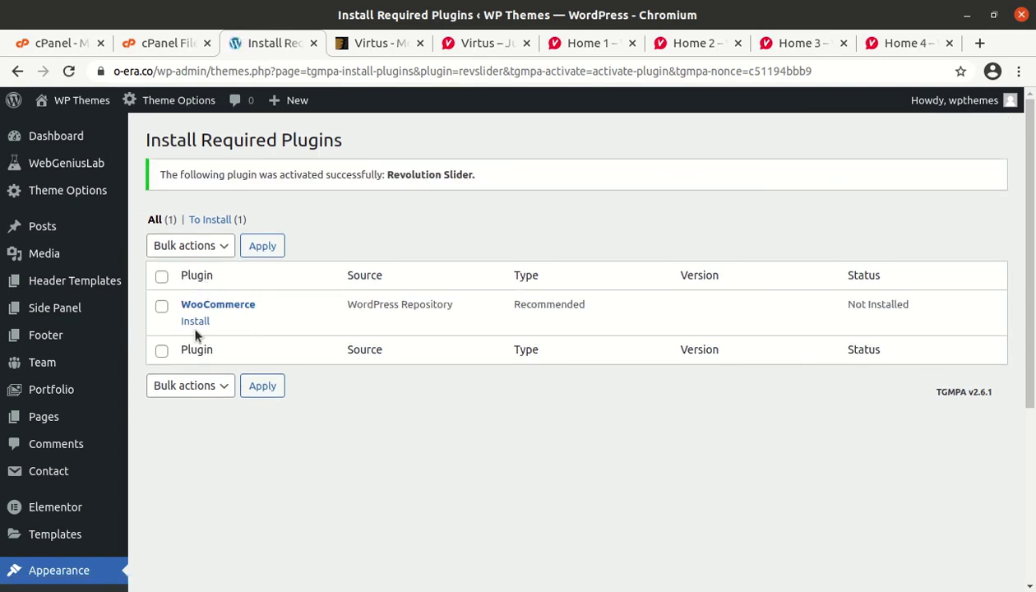
Install the recommended WooCommerce plugin, return to the required plugins installer, and activate it
left_click(193, 322)
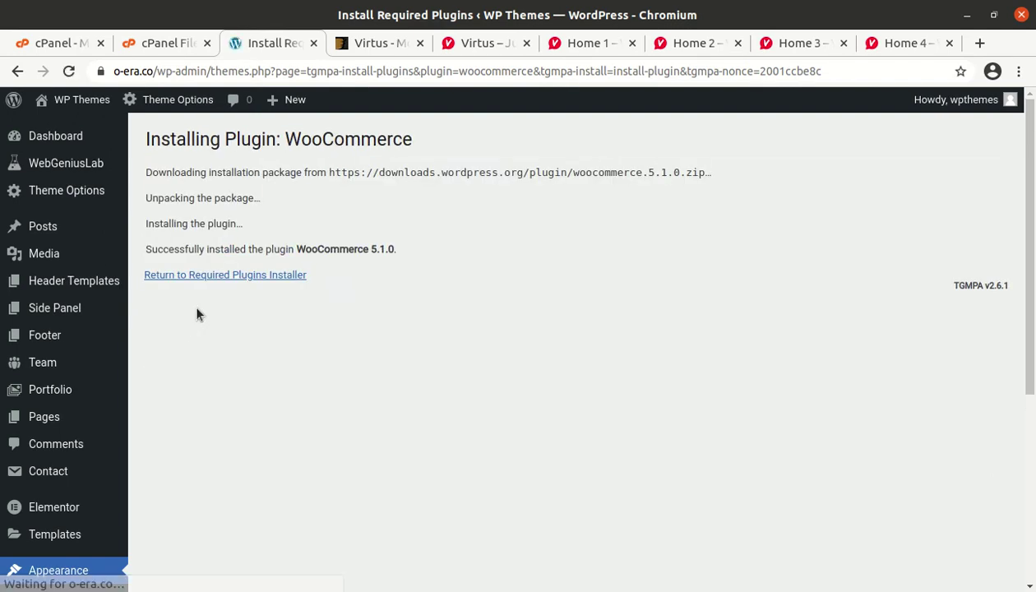
left_click(229, 279)
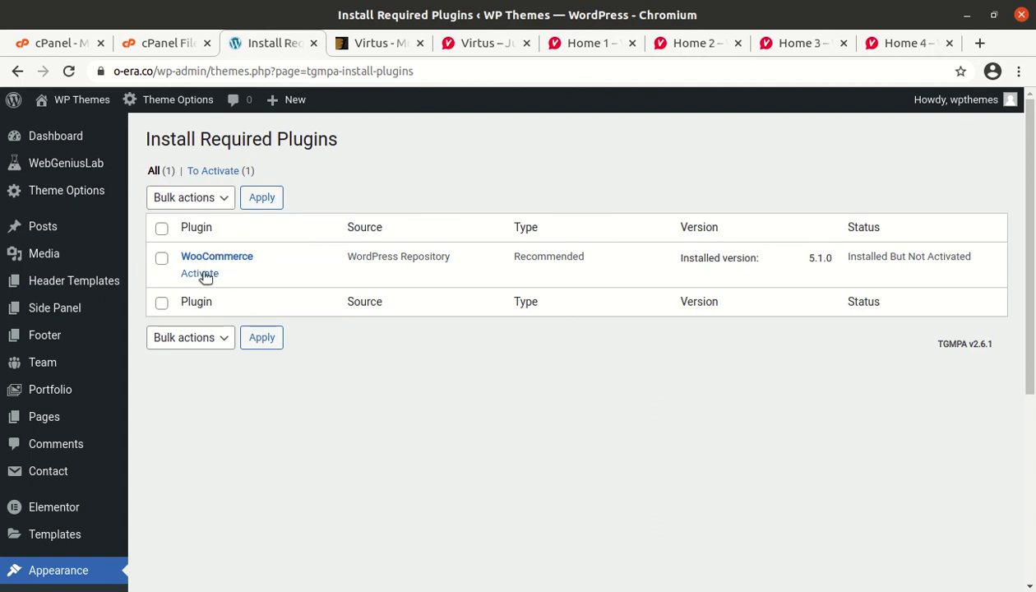
left_click(197, 274)
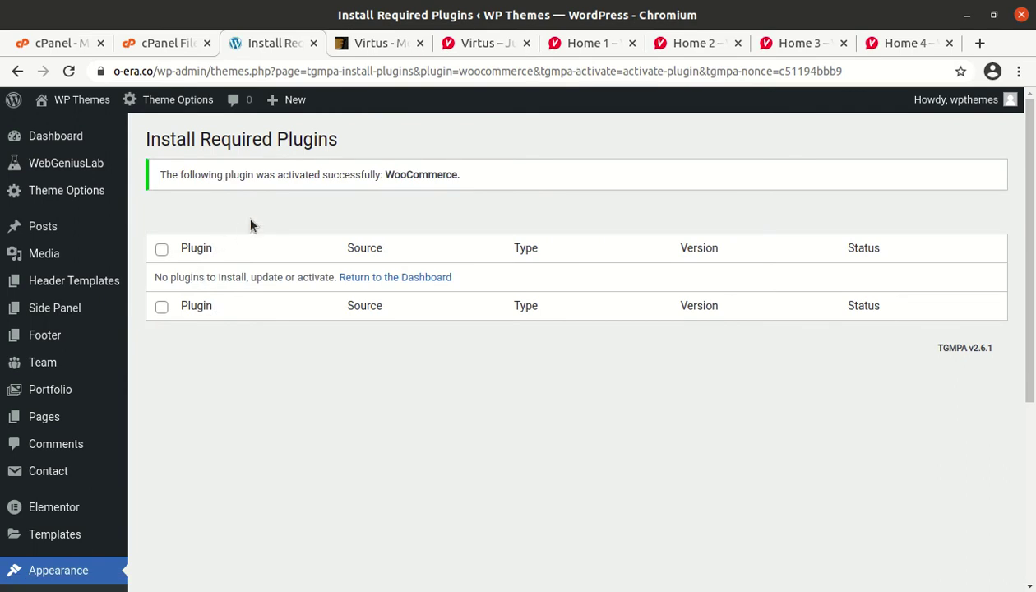
Skip the WooCommerce store details setup, declining usage tracking and dismissing the store welcome message
left_click(66, 144)
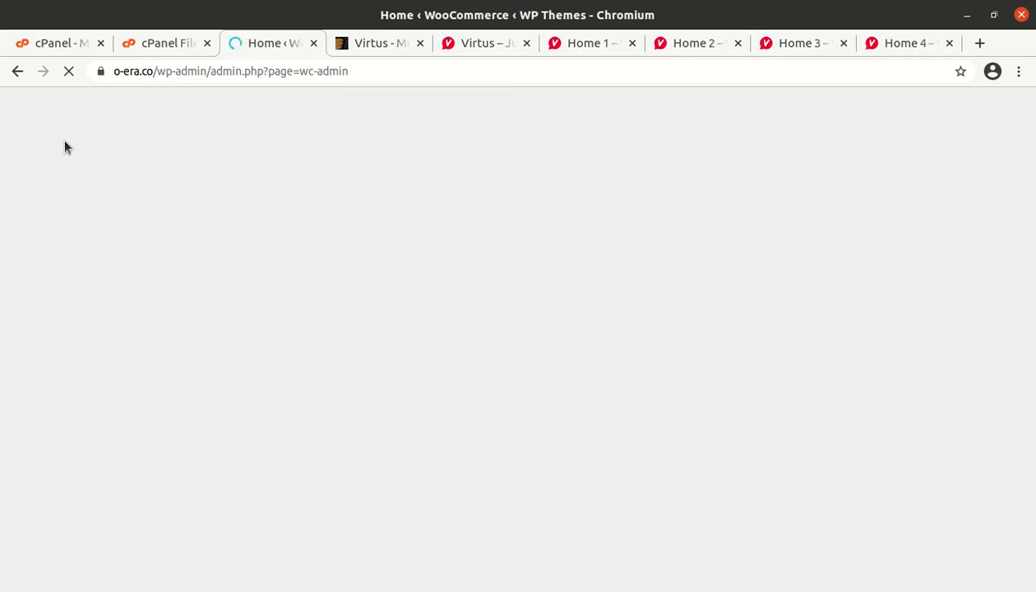
scroll(68, 145, "down", 3)
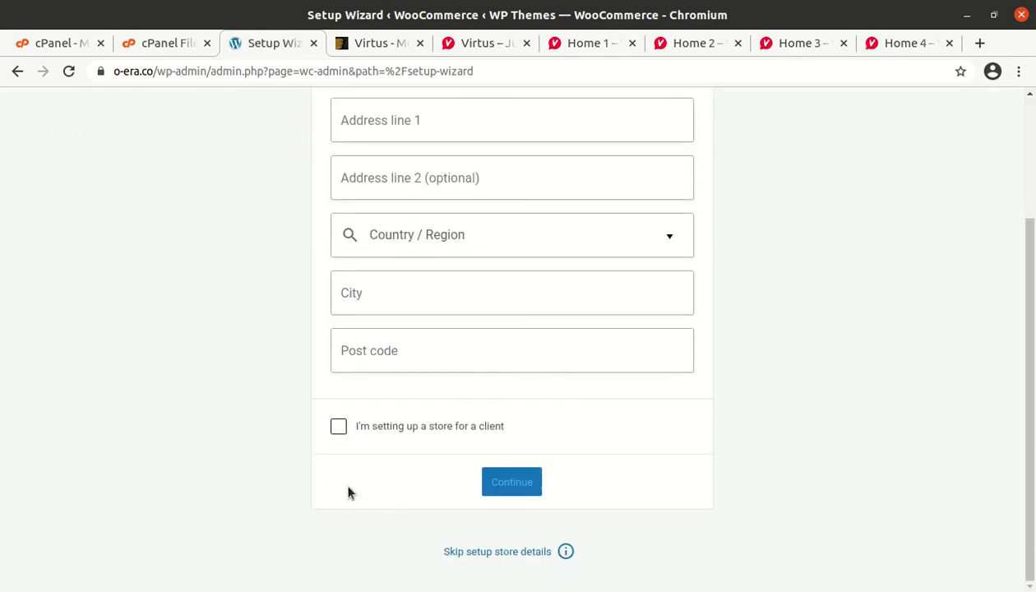
left_click(475, 557)
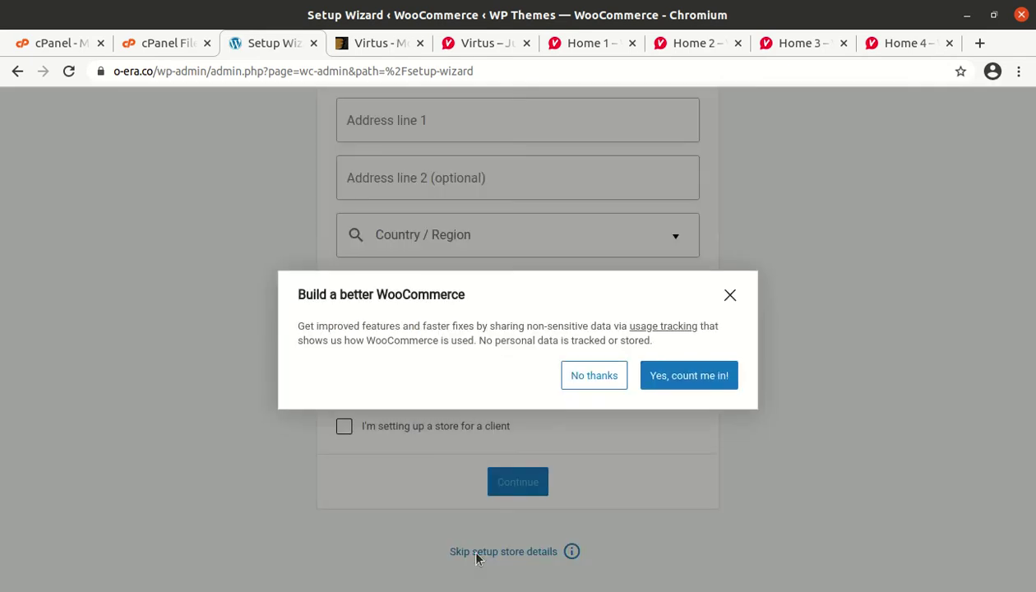
left_click(608, 383)
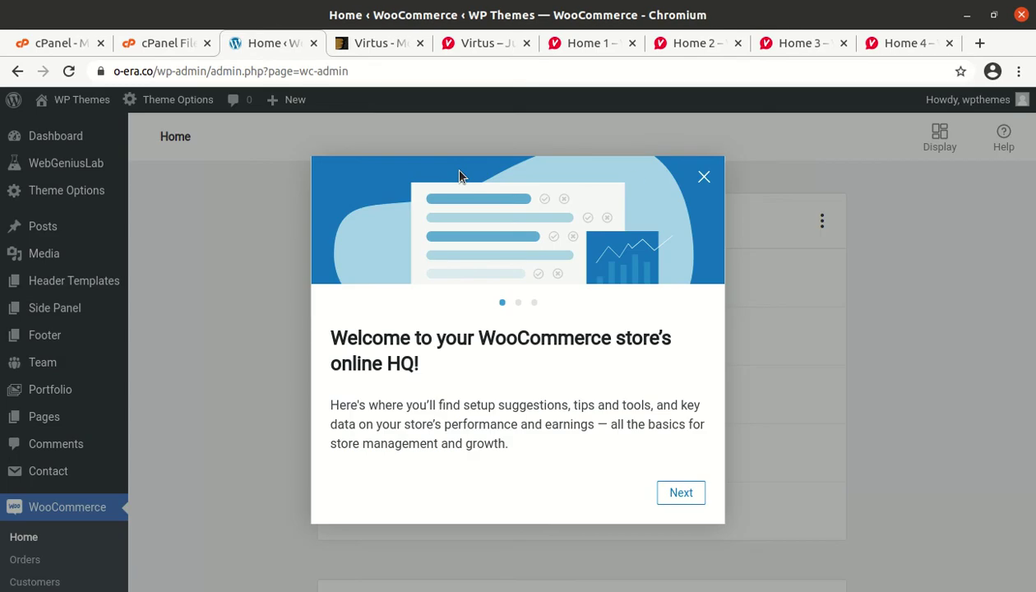
left_click(704, 177)
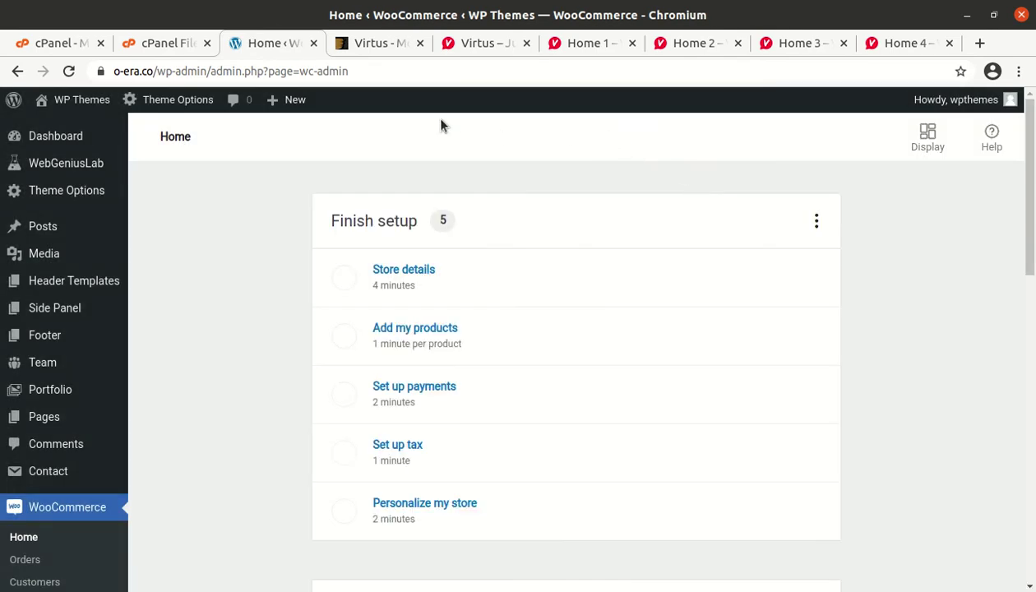
Visit the site's front end, look over its home page under the Virtus theme, and return to the WordPress dashboard
mouse_move(80, 114)
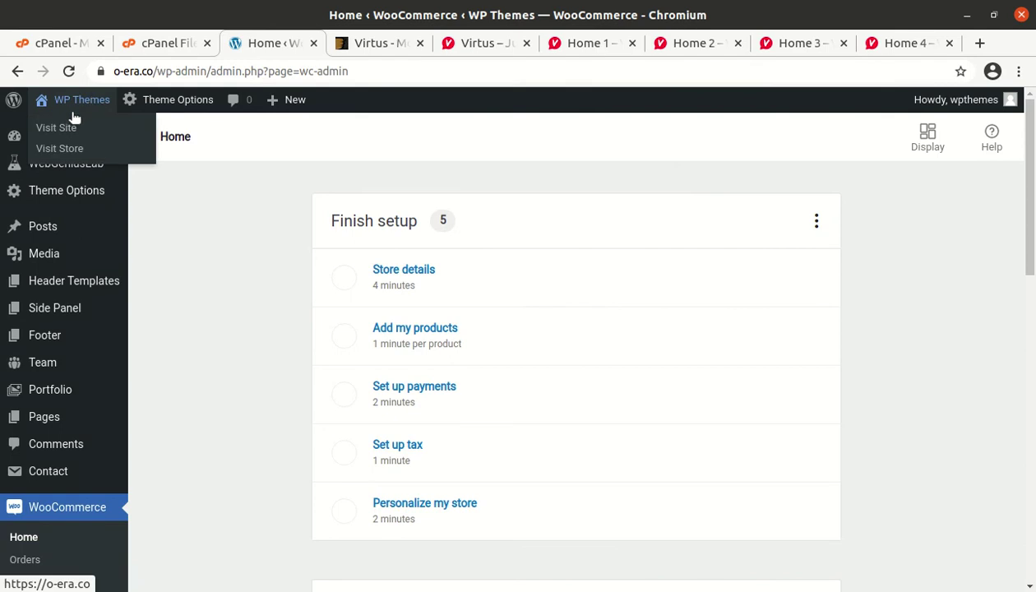
left_click(59, 129)
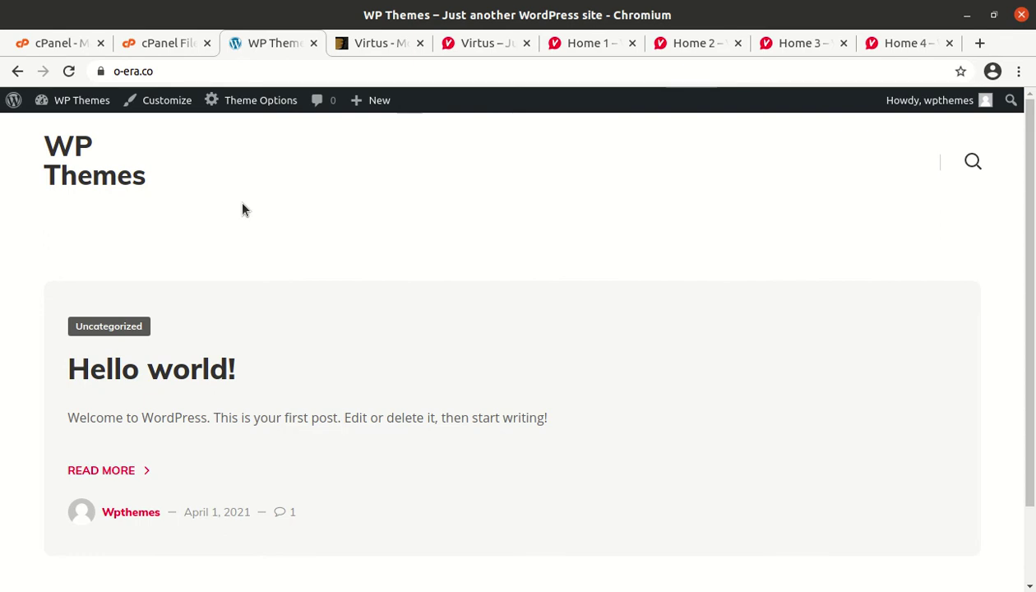
scroll(243, 209, "down", 2)
scroll(242, 208, "up", 2)
scroll(243, 209, "down", 2)
scroll(242, 208, "up", 2)
mouse_move(62, 103)
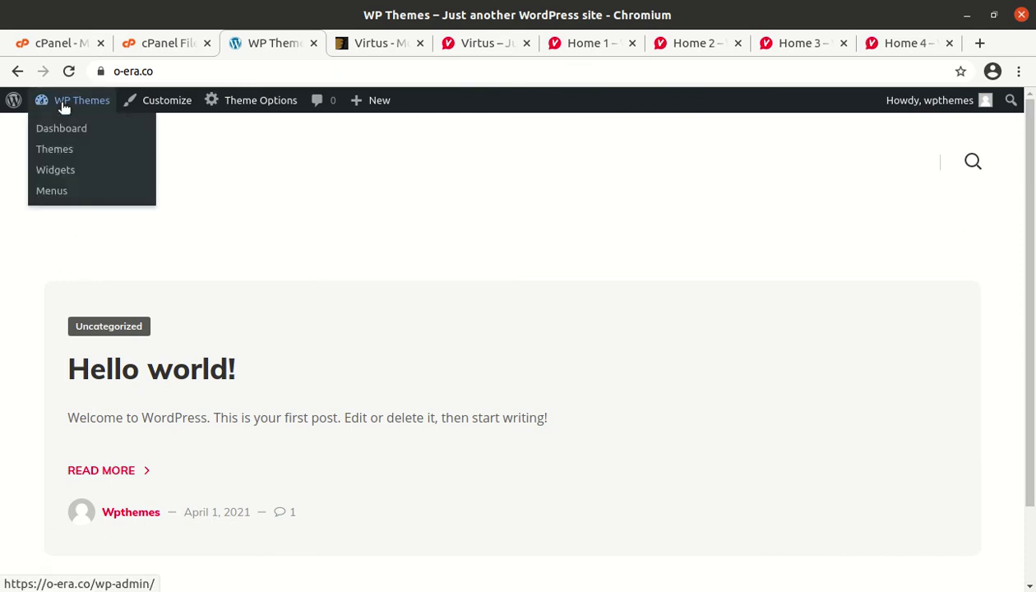
left_click(54, 130)
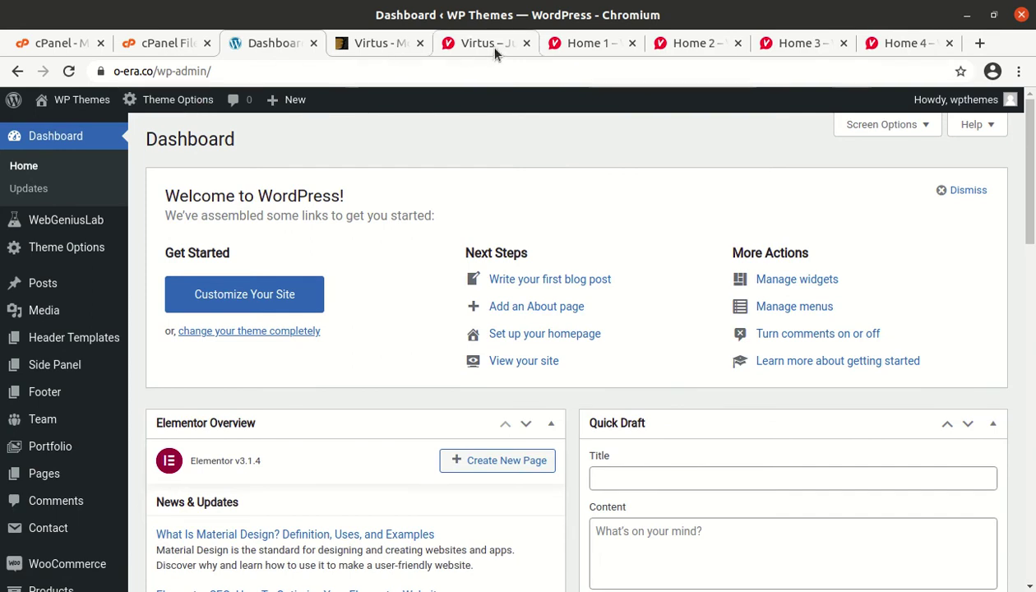
Review the Virtus Home 1 demo page from its footer up to its header as the reference layout
left_click(578, 42)
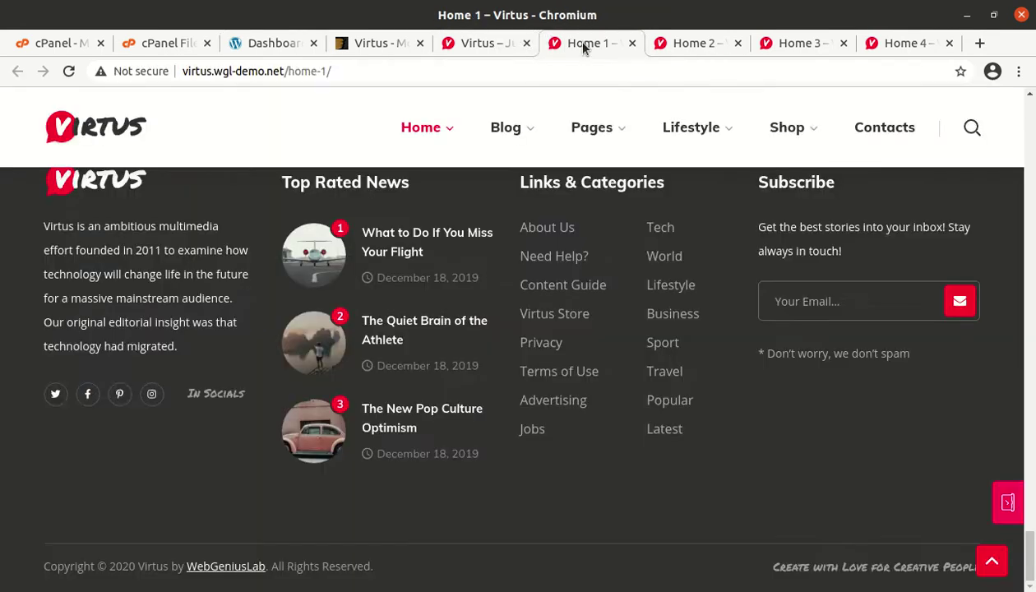
mouse_move(670, 157)
scroll(781, 159, "up", 5)
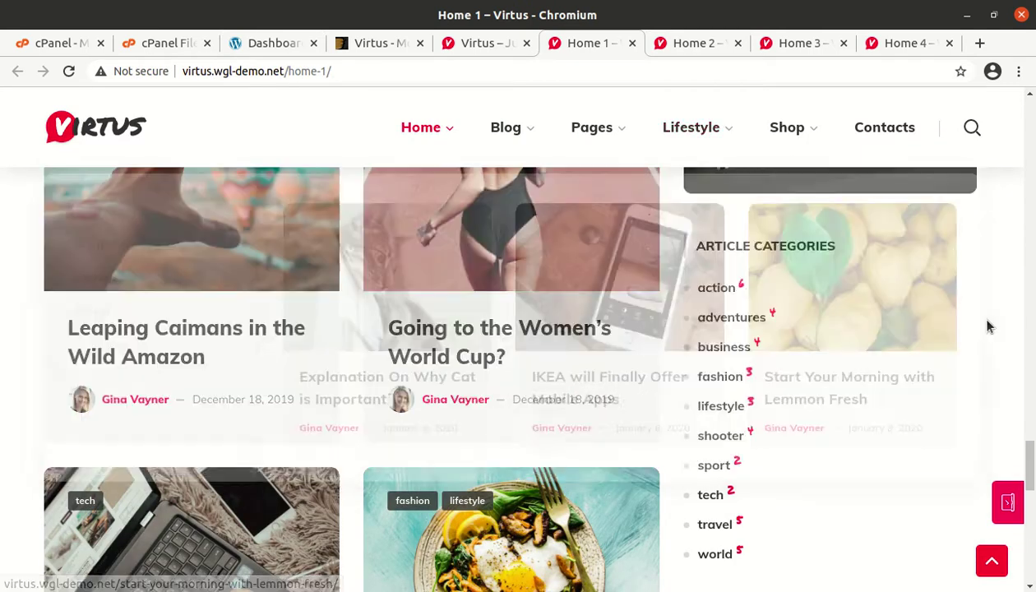
scroll(989, 326, "up", 10)
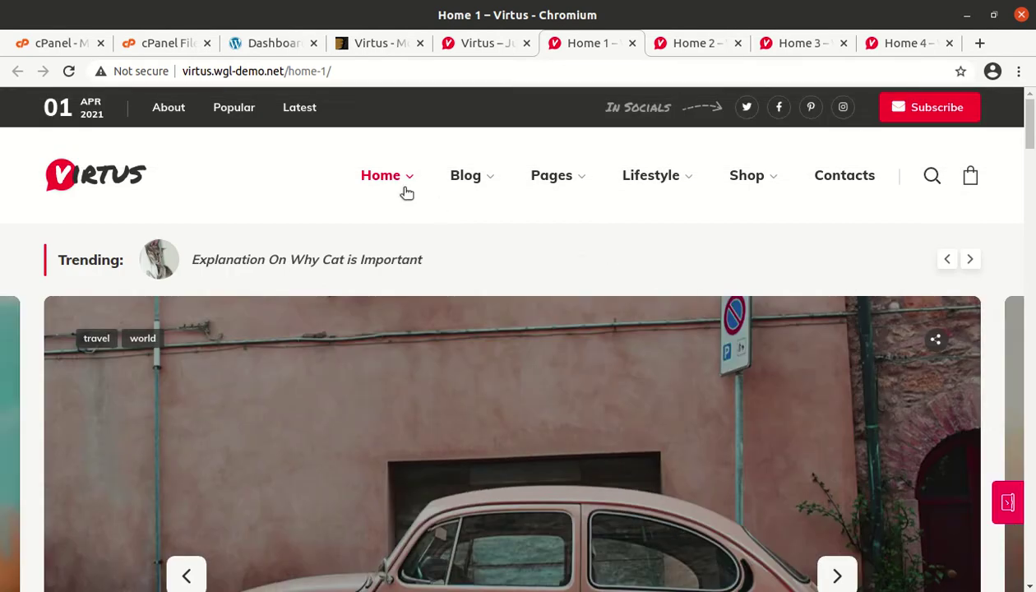
mouse_move(402, 189)
Open the Demo Importer in the site's Virtus theme options and import the demo content, confirming the import
left_click(258, 46)
mouse_move(76, 245)
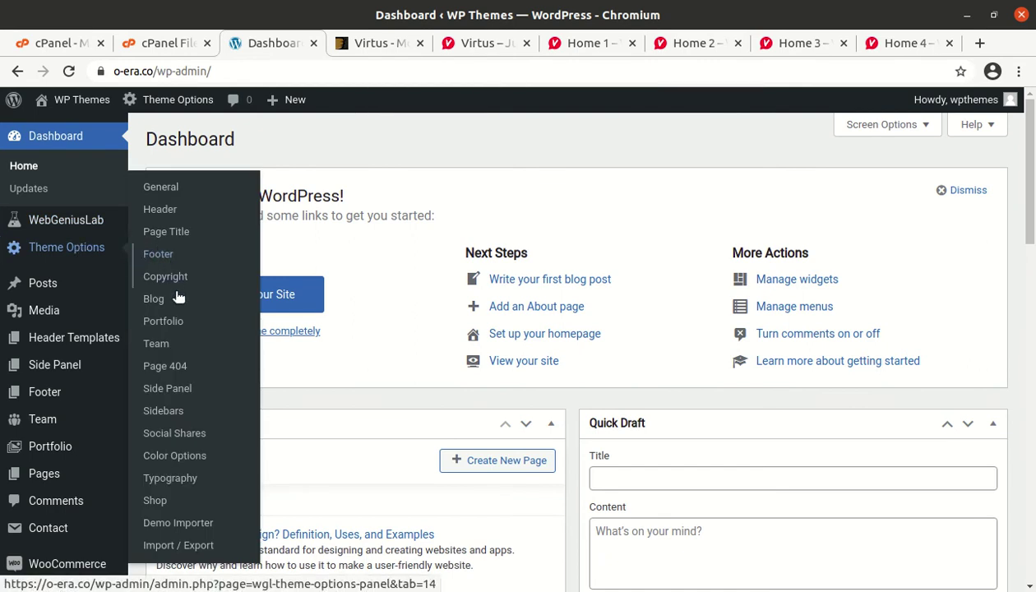
left_click(175, 528)
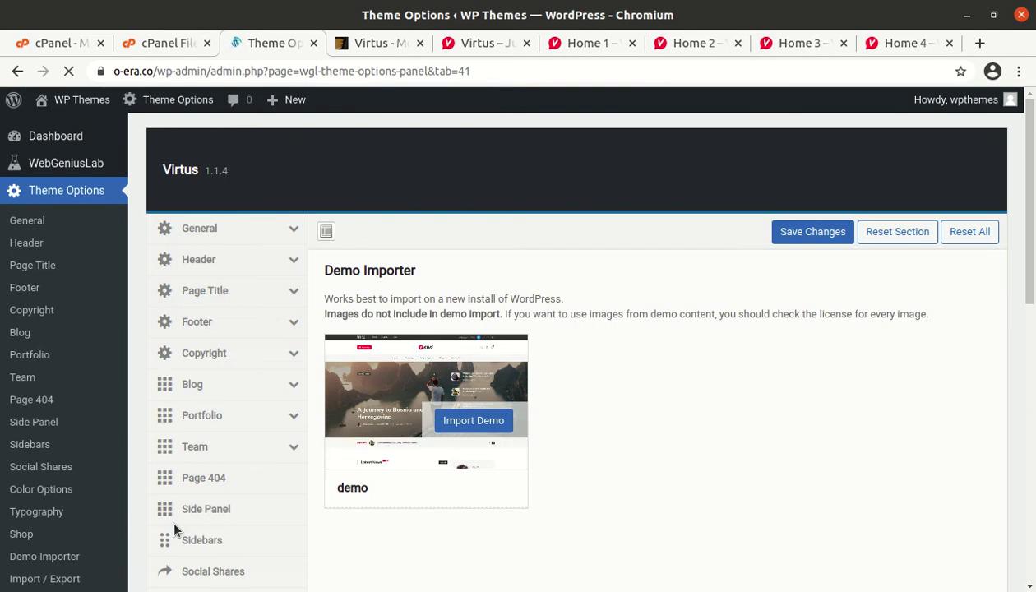
scroll(474, 458, "down", 3)
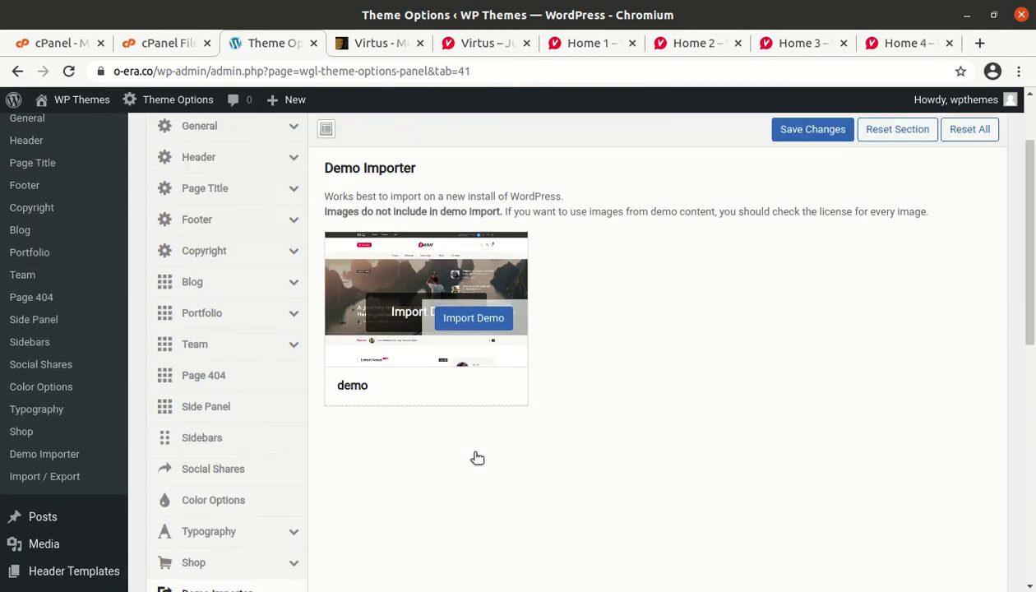
scroll(475, 458, "up", 3)
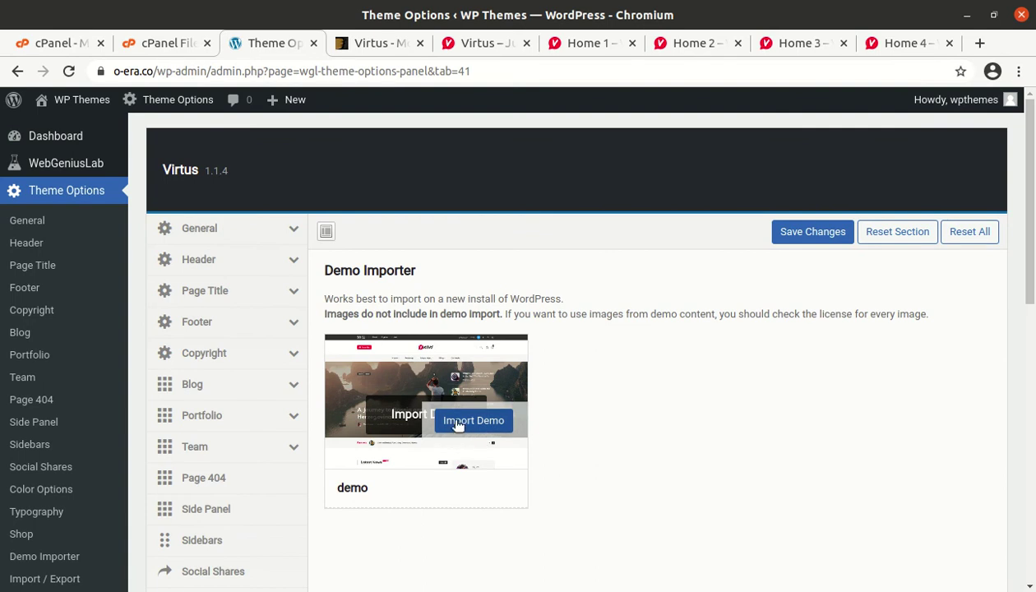
left_click(458, 424)
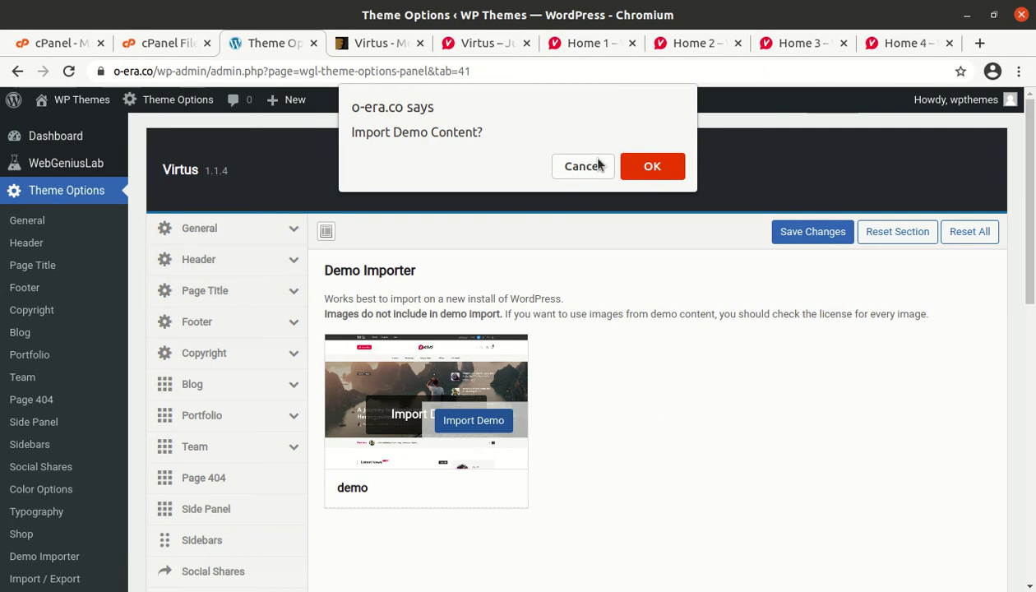
left_click(650, 167)
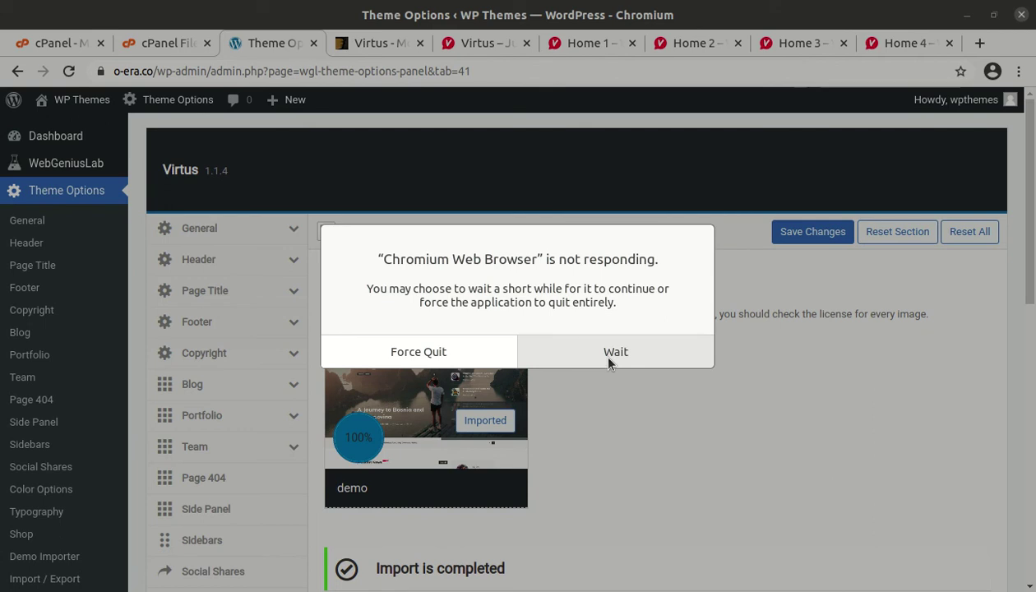
Keep waiting for the unresponsive browser, visit the site's front end, and look over the imported home page down to Demo Websites
left_click(609, 353)
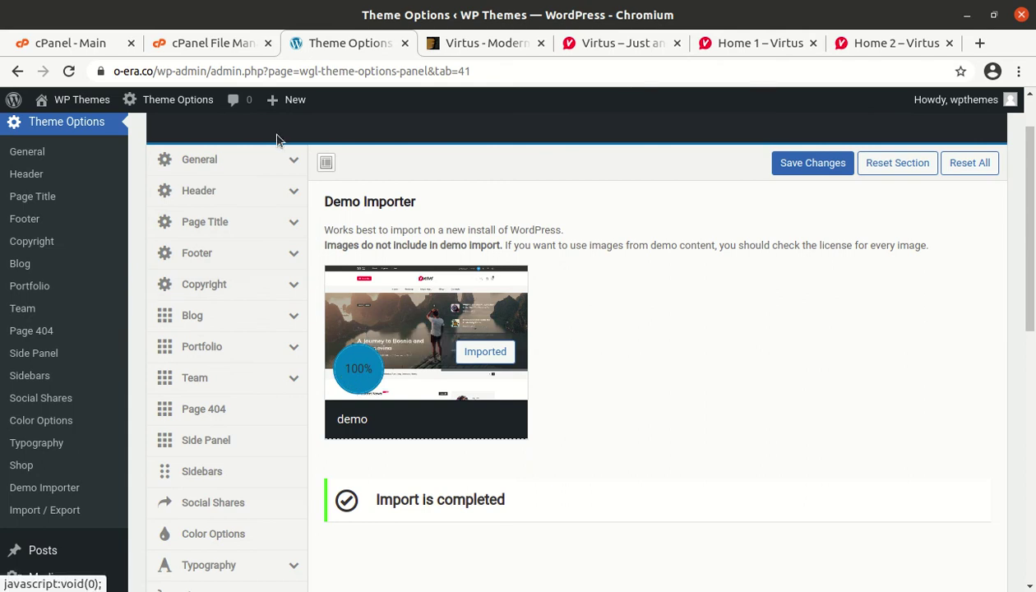
mouse_move(83, 105)
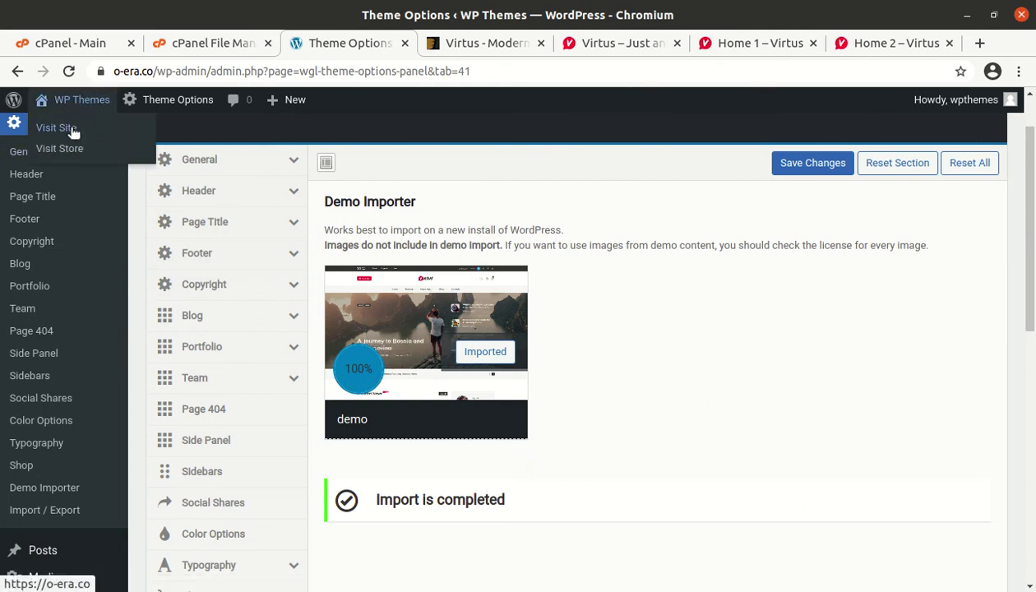
left_click(70, 129)
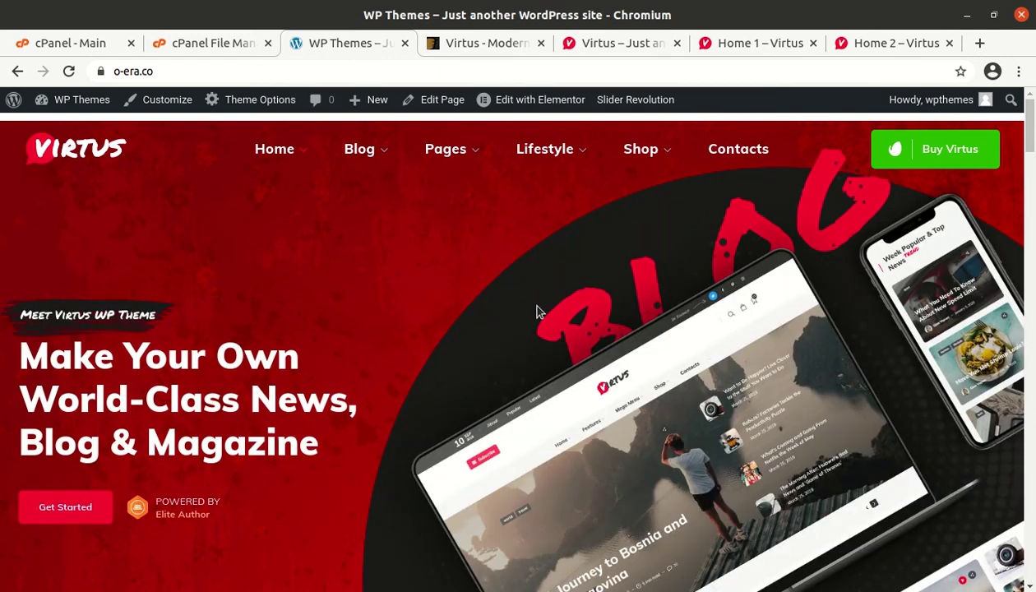
scroll(457, 309, "down", 2)
scroll(457, 308, "down", 3)
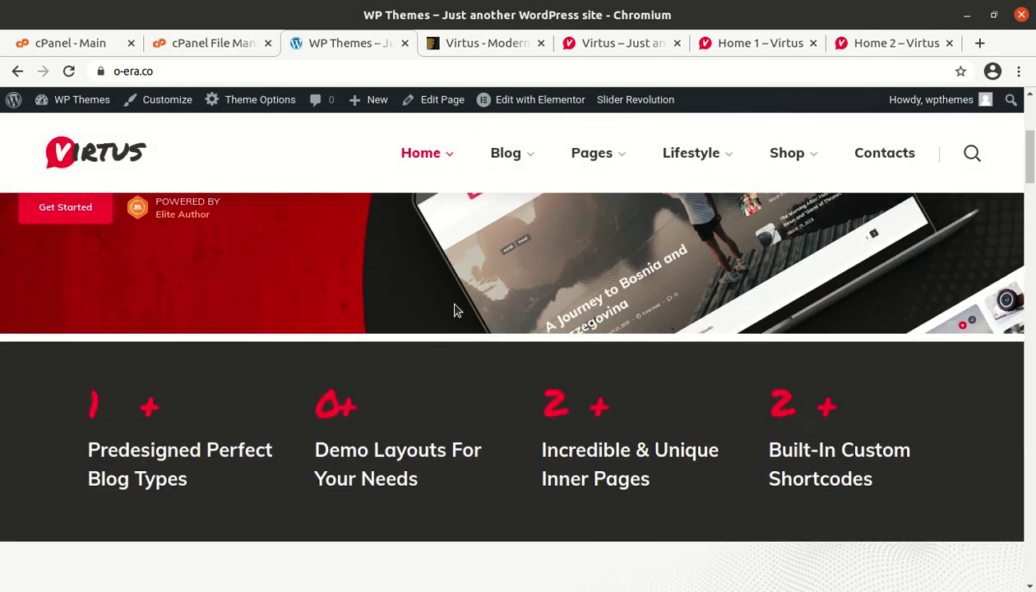
scroll(457, 308, "down", 3)
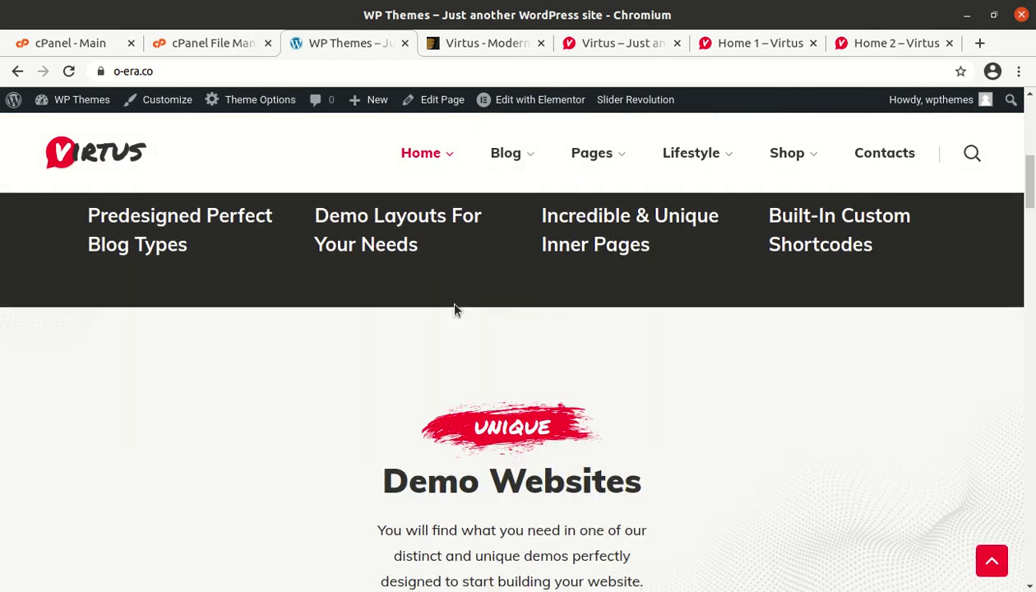
scroll(456, 309, "up", 8)
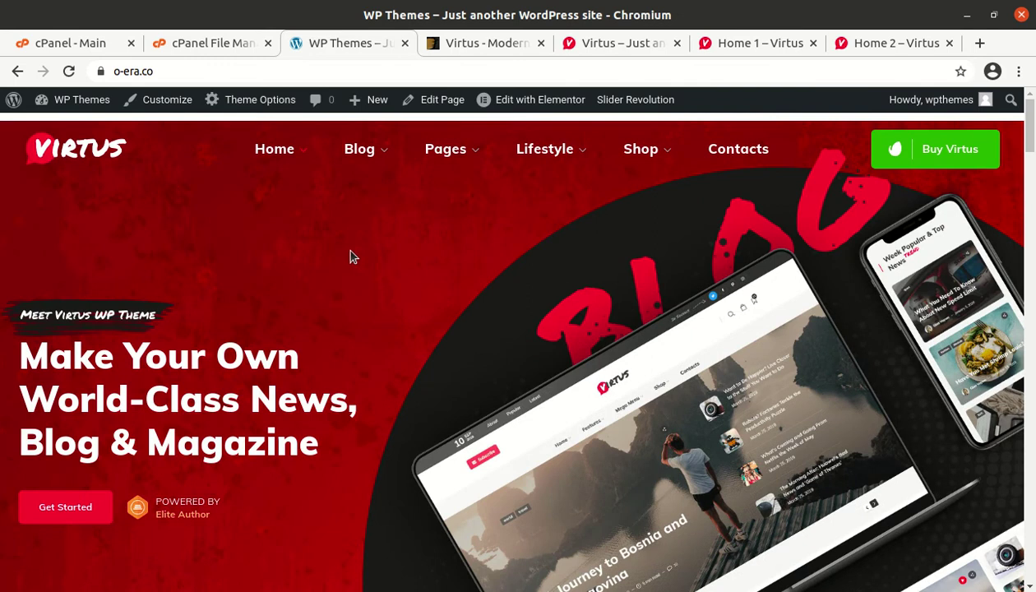
Open the site's imported Home 1 page and look over its featured slider, Trending Categories and Most Popular News sections
mouse_move(297, 158)
left_click(289, 229)
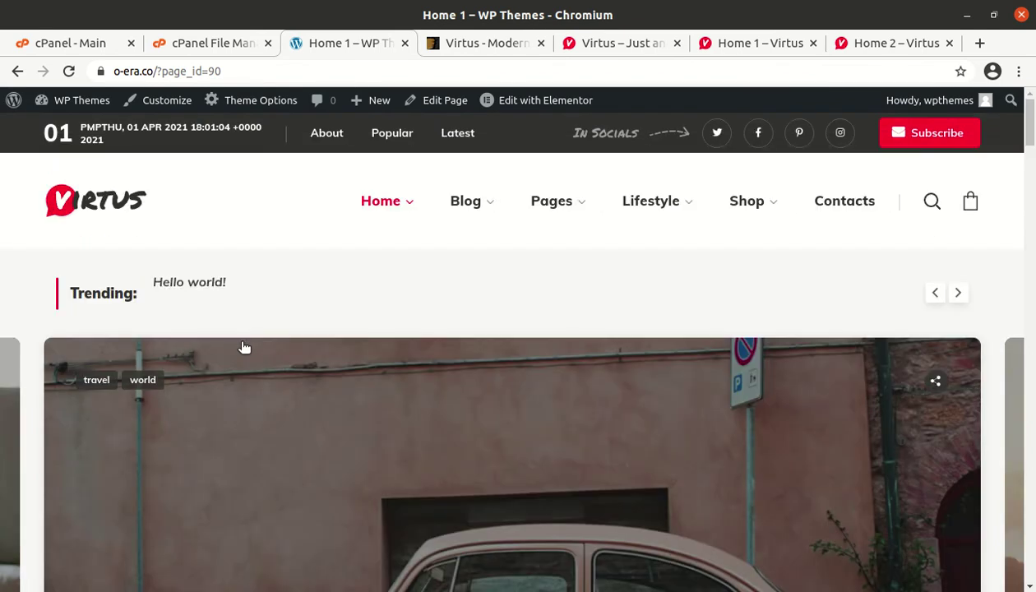
scroll(245, 347, "down", 6)
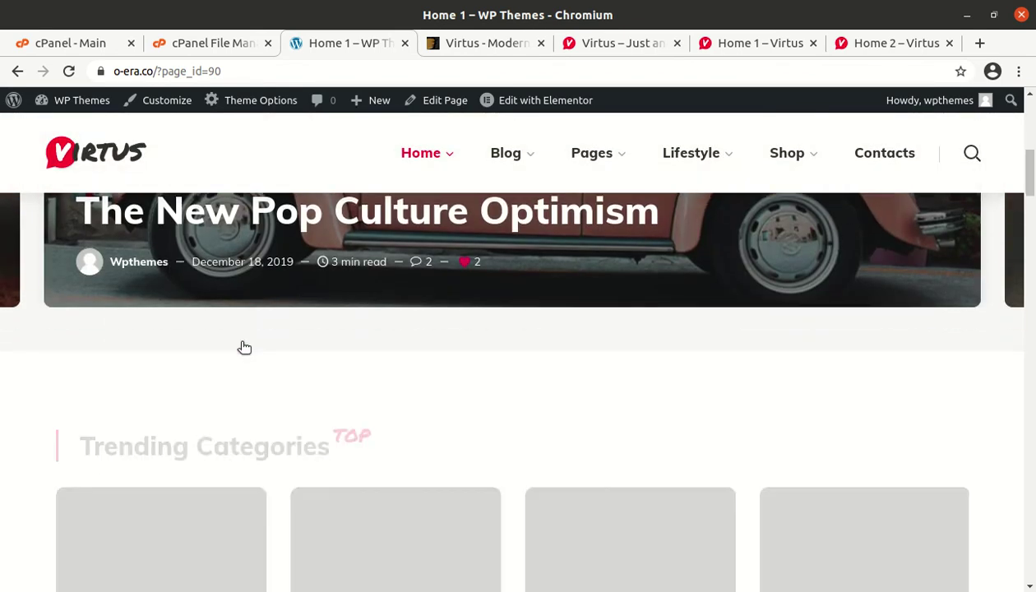
scroll(240, 347, "down", 3)
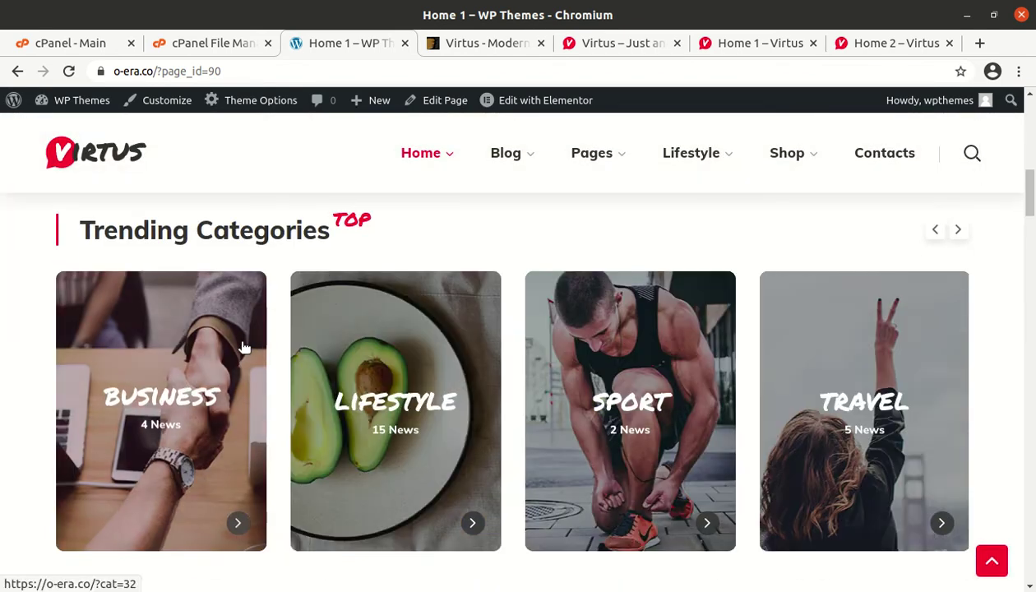
scroll(243, 398, "down", 4)
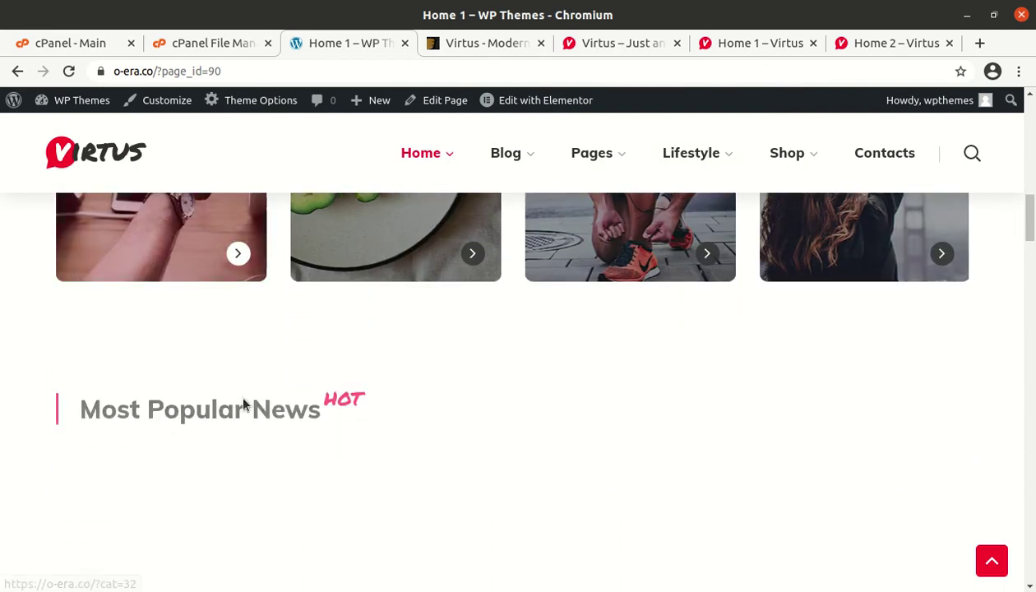
scroll(242, 400, "up", 5)
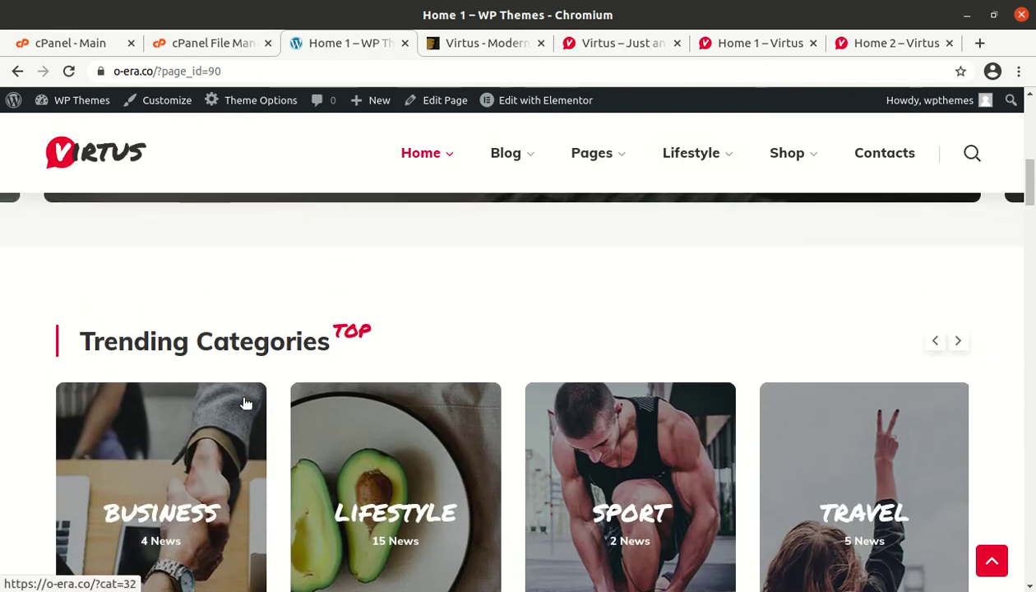
scroll(245, 403, "up", 3)
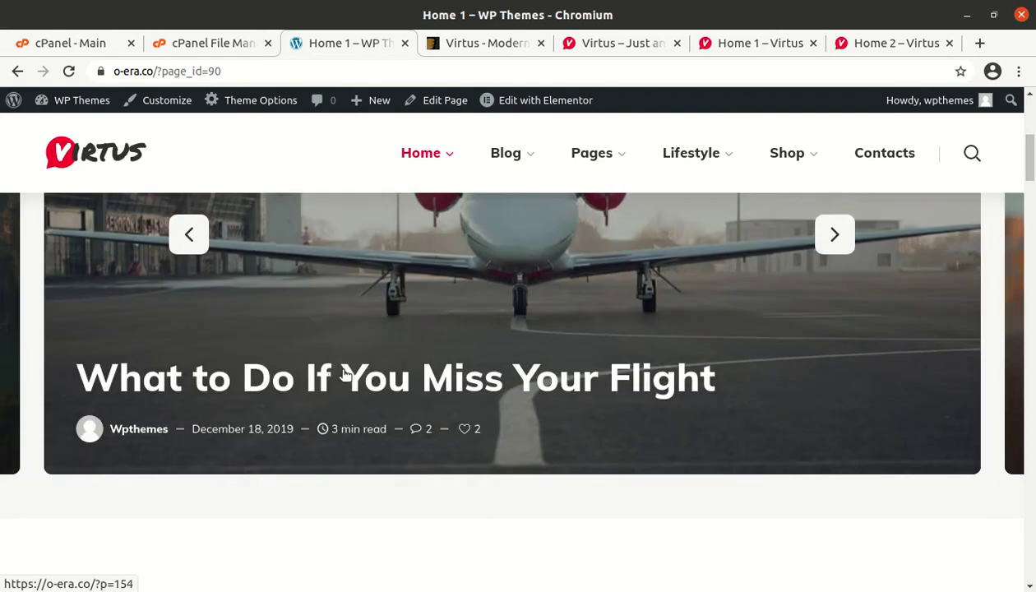
Open the featured post "What to Do If You Miss Your Flight" and review its content, sidebar and comments
left_click(319, 385)
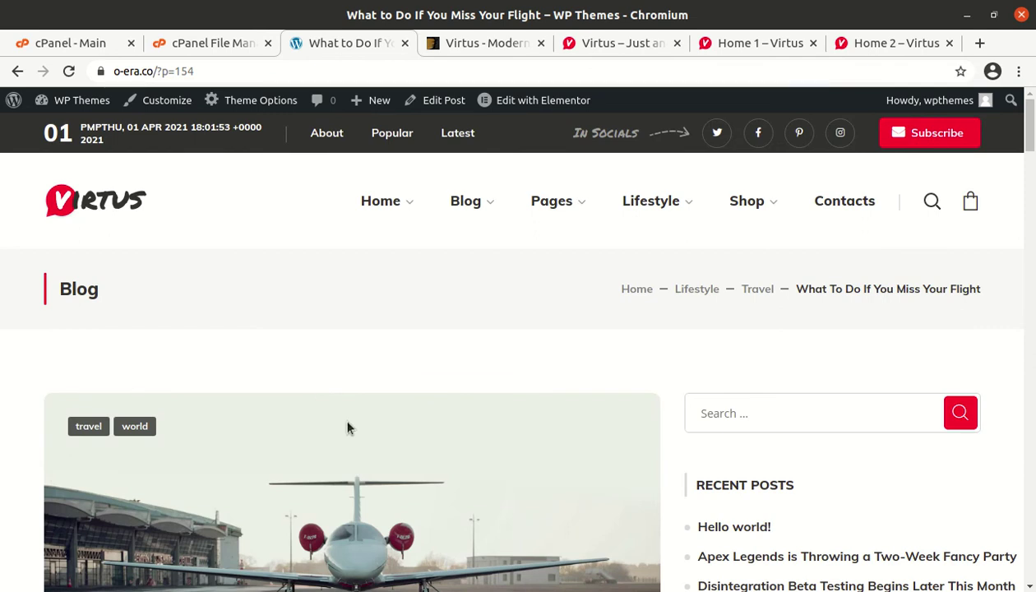
scroll(347, 426, "down", 3)
scroll(347, 426, "down", 7)
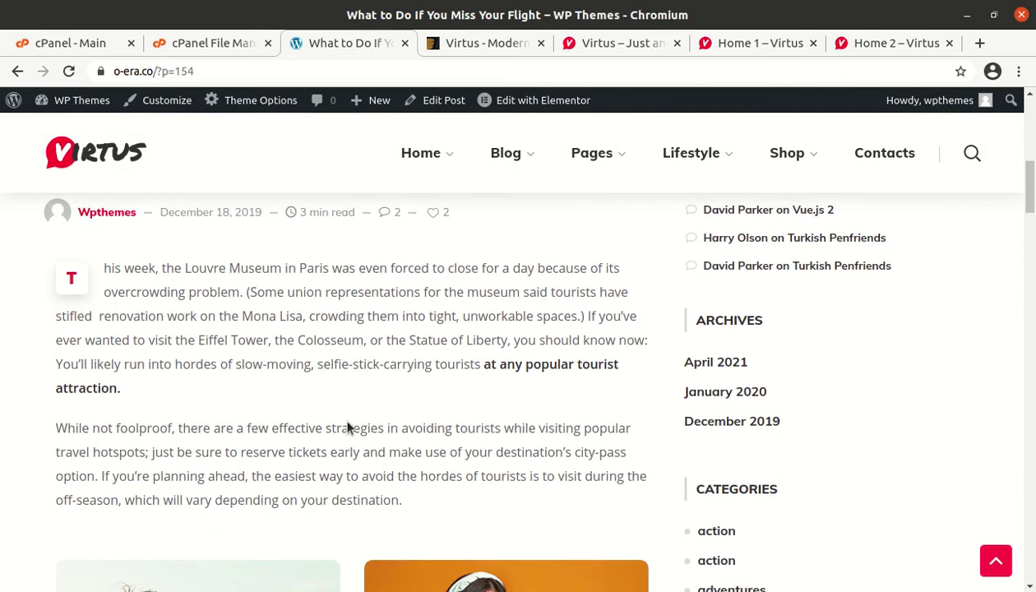
scroll(347, 426, "down", 9)
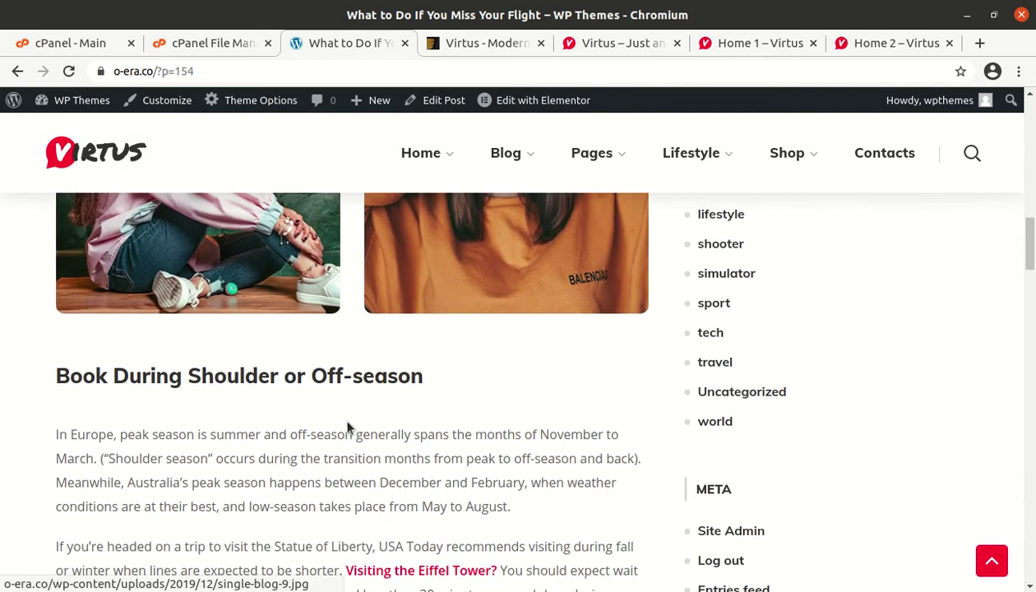
scroll(347, 426, "down", 13)
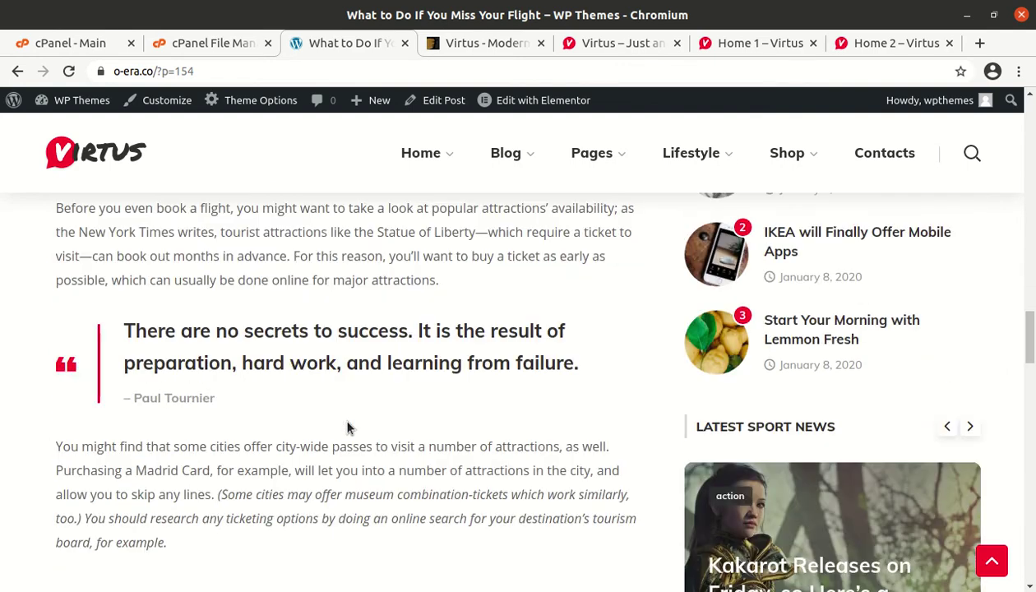
scroll(346, 426, "down", 10)
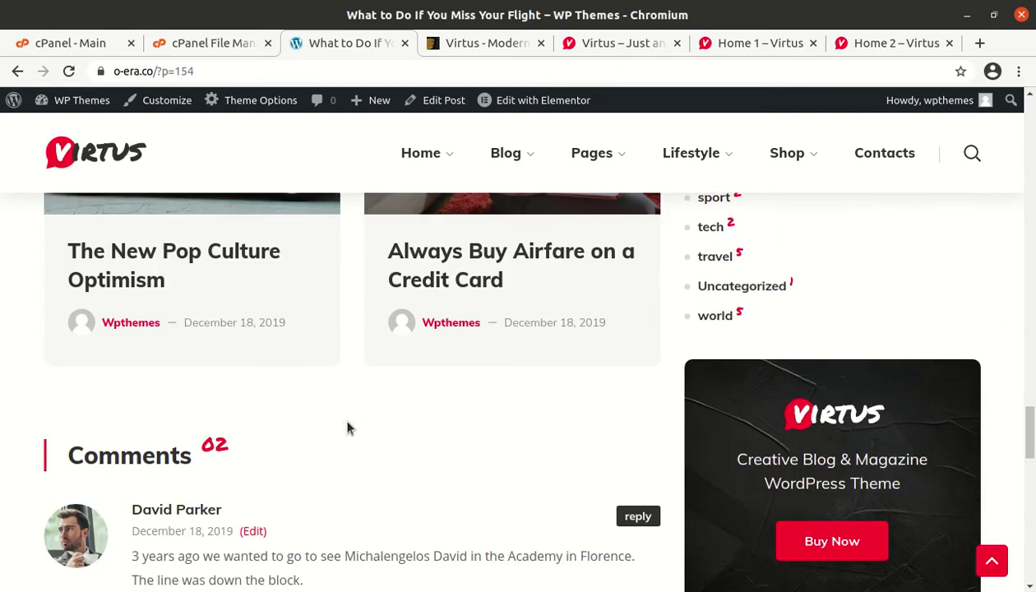
scroll(347, 426, "down", 3)
scroll(347, 426, "down", 3)
scroll(347, 427, "up", 18)
scroll(347, 426, "up", 10)
scroll(347, 426, "up", 5)
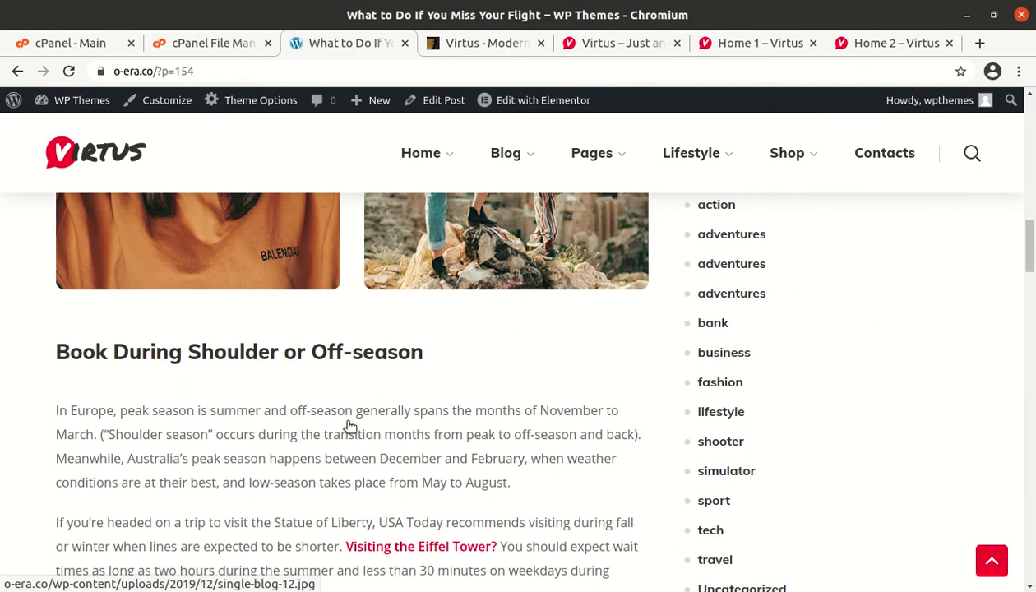
Open the site's Theme Options and examine the General section's preloader, search and scroll up button settings
left_click(249, 106)
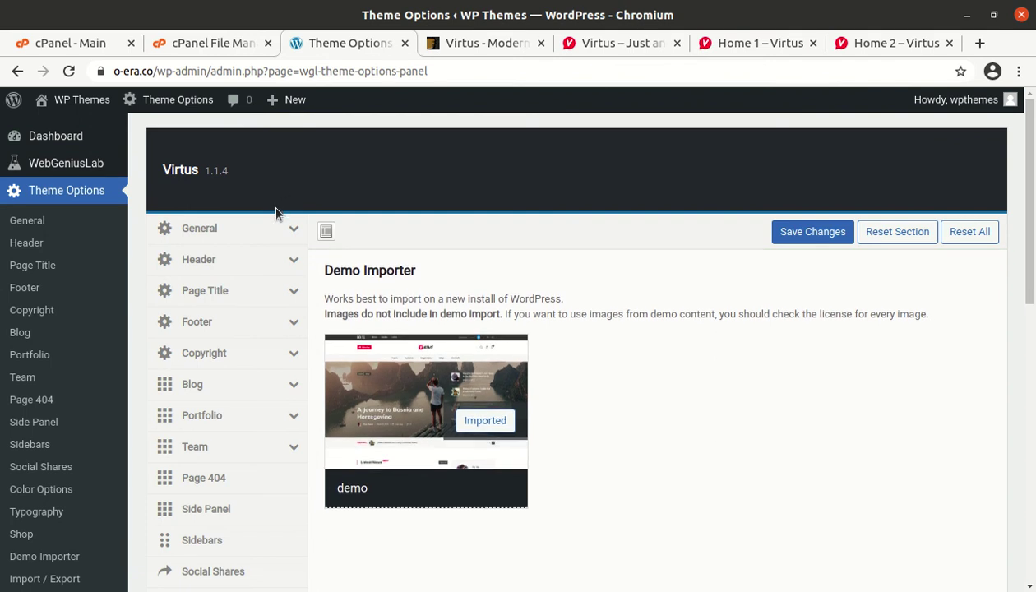
left_click(265, 231)
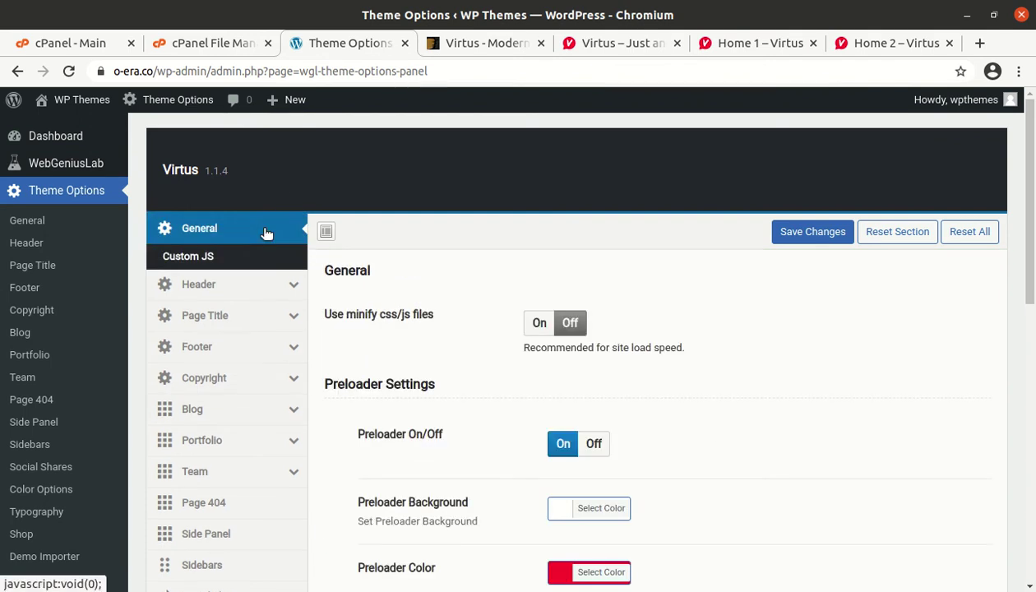
scroll(511, 396, "down", 3)
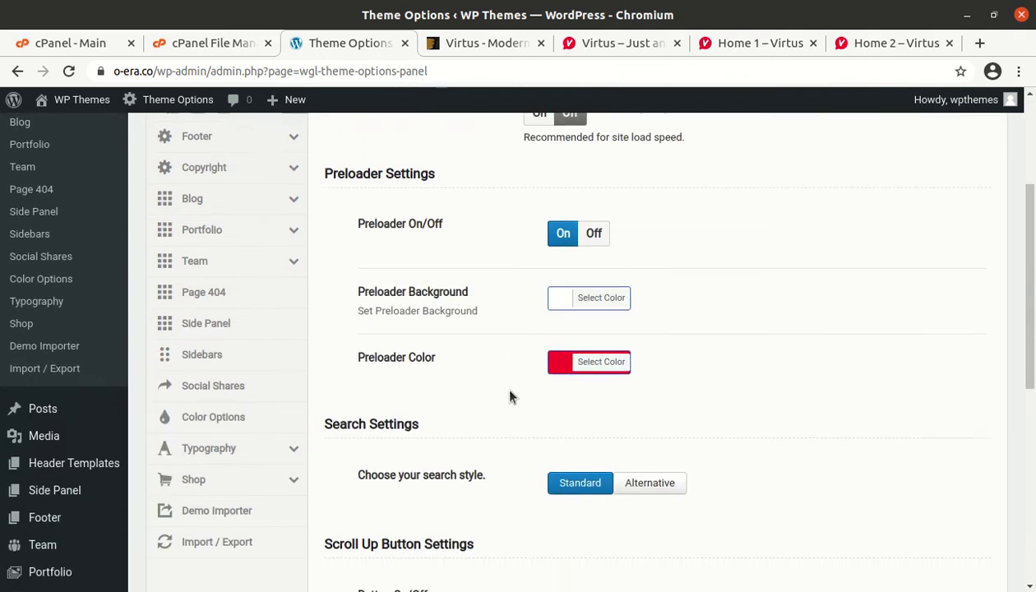
scroll(510, 397, "up", 2)
scroll(509, 397, "down", 1)
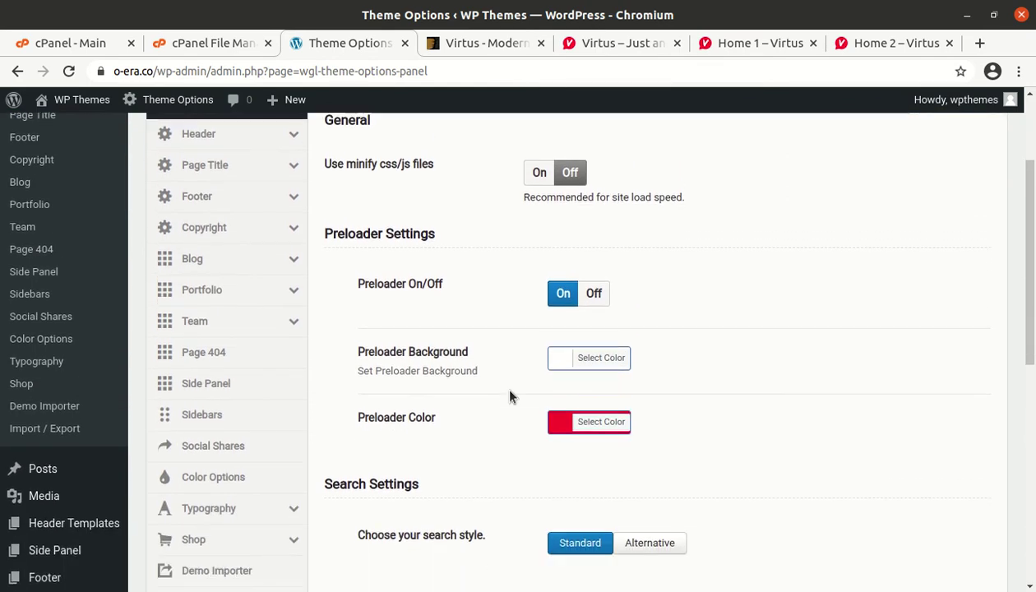
scroll(488, 434, "down", 3)
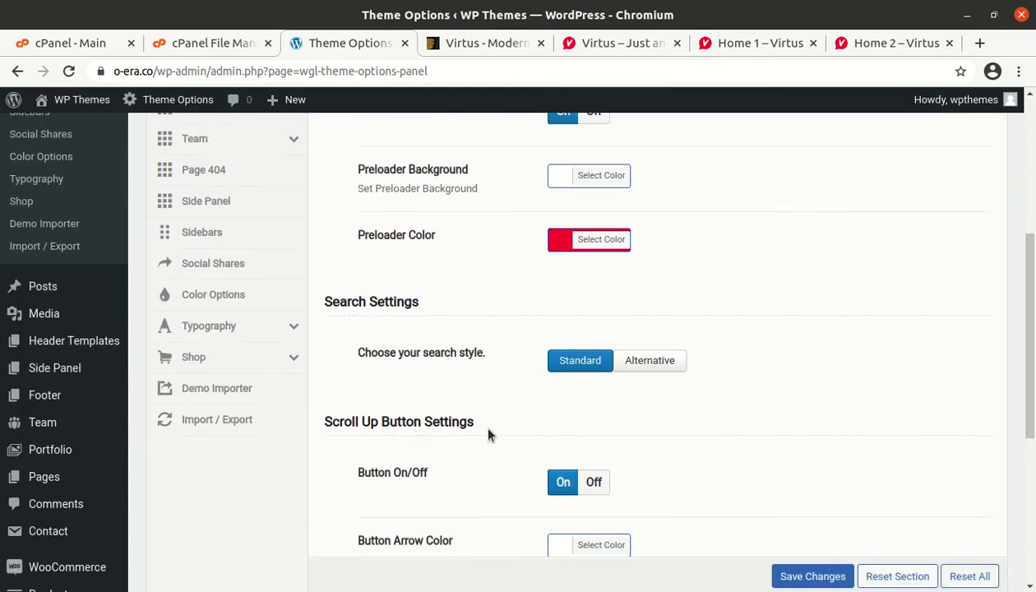
scroll(487, 434, "down", 3)
scroll(488, 434, "up", 4)
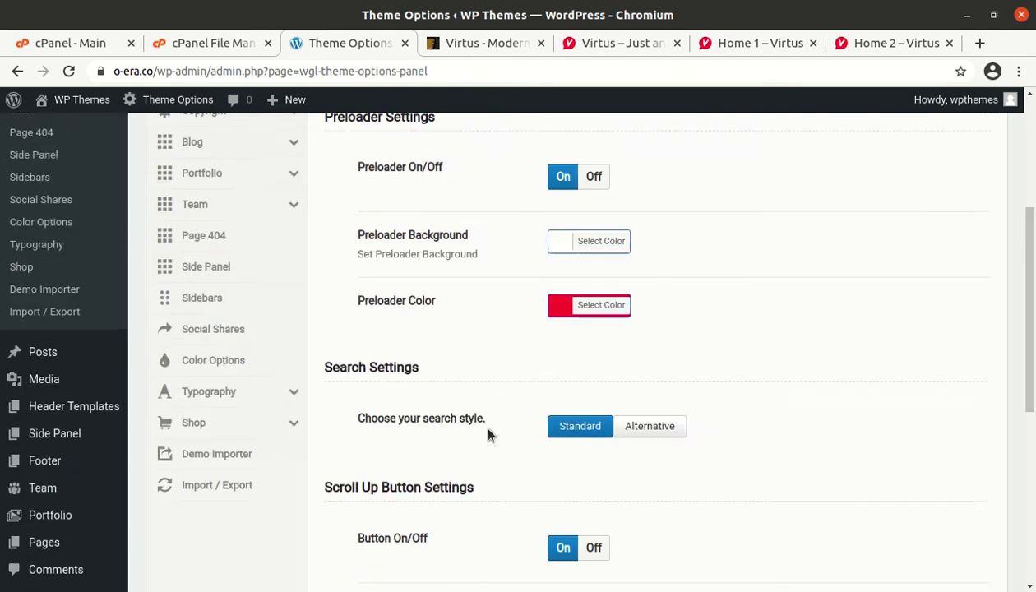
scroll(487, 434, "up", 6)
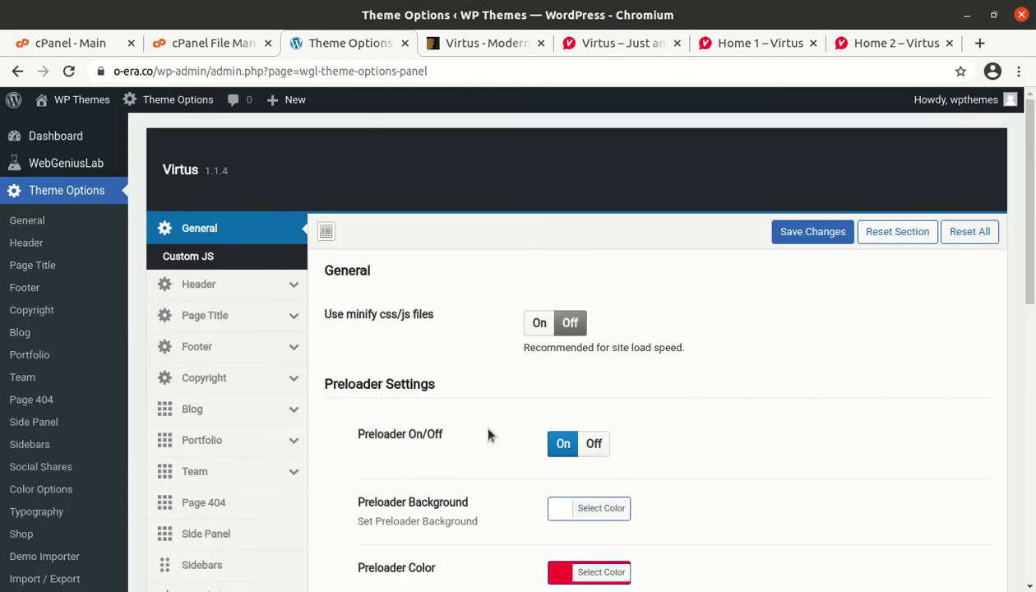
Look through the Header theme options, covering Logo, Header Builder, Header Sticky and Header Mobile
left_click(201, 294)
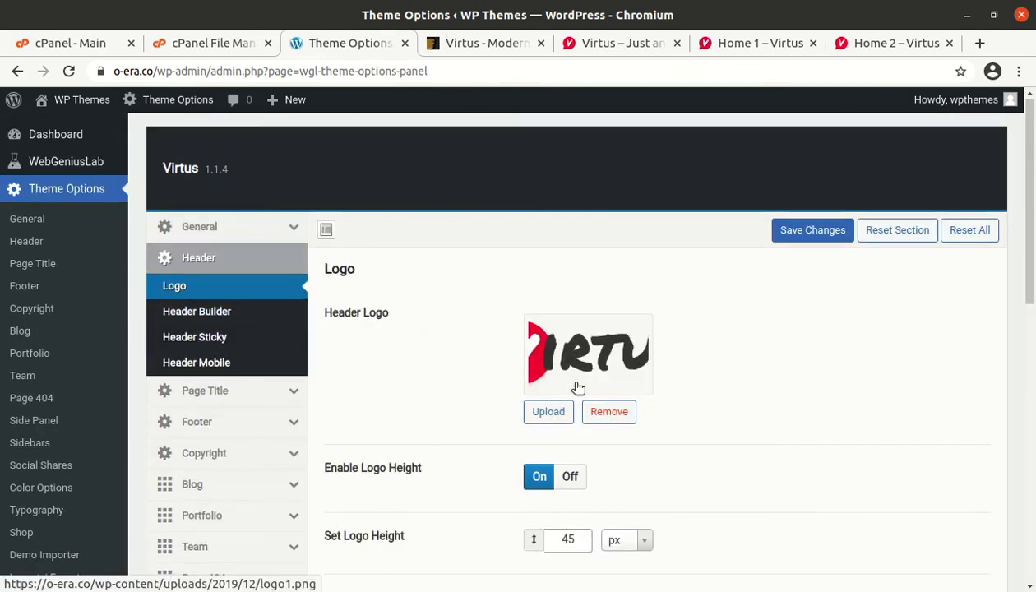
scroll(487, 415, "down", 2)
scroll(483, 413, "down", 6)
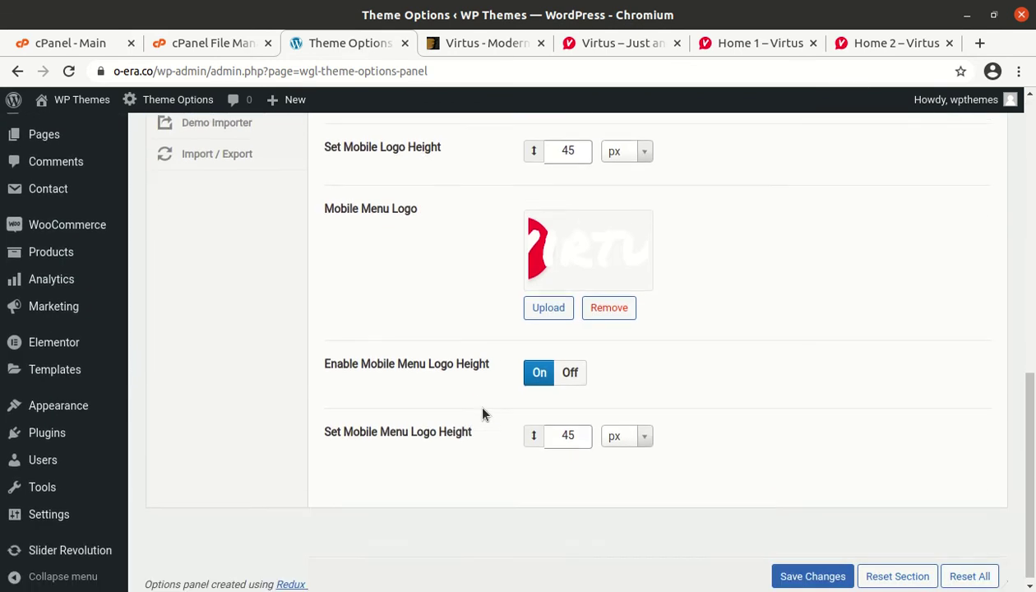
scroll(483, 414, "up", 10)
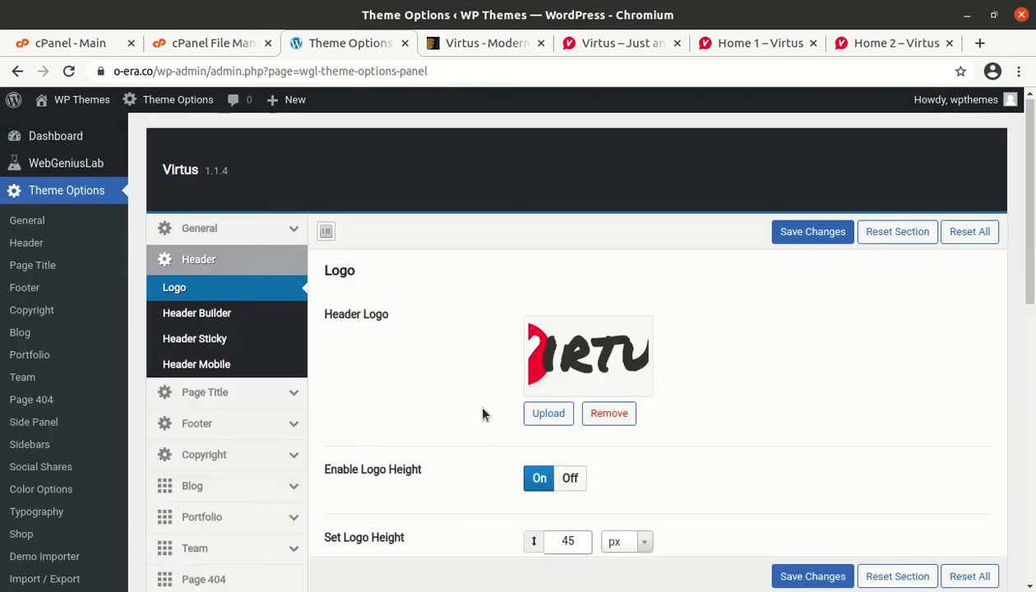
left_click(209, 318)
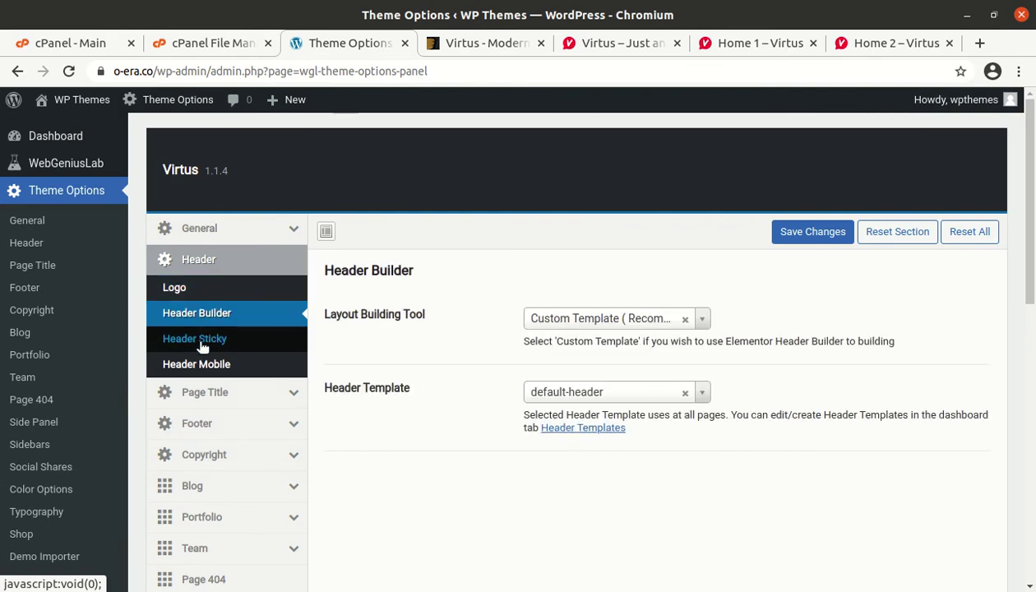
left_click(202, 346)
left_click(206, 372)
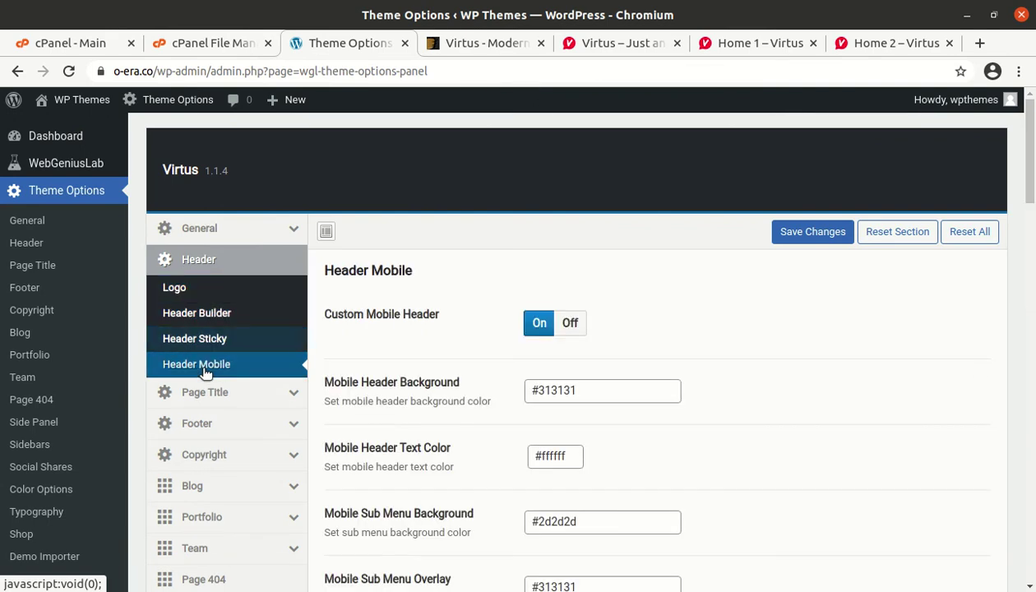
Look through the Page Title theme options, covering Settings, Typography and Responsive
left_click(241, 398)
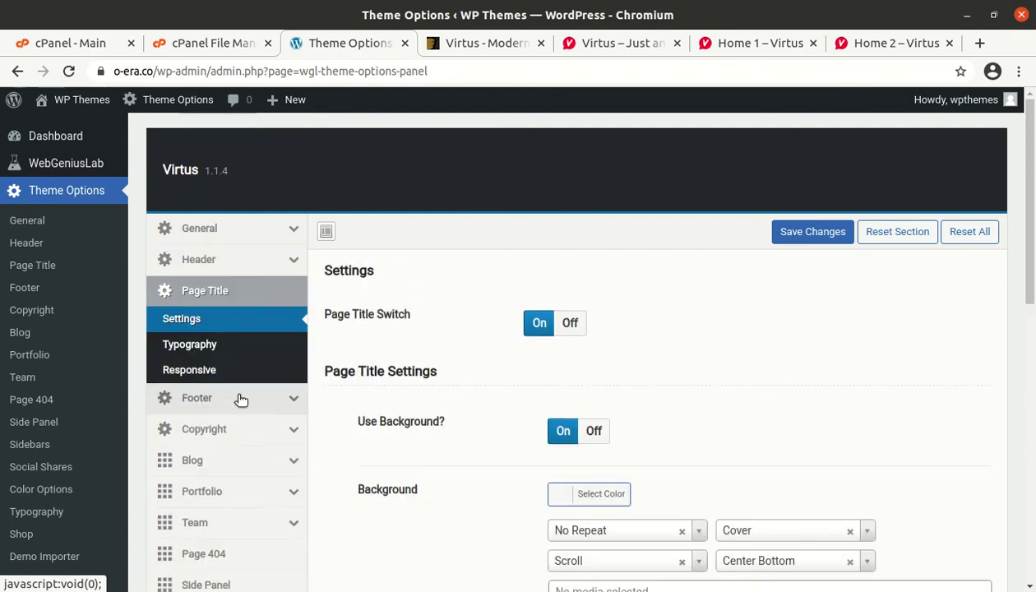
left_click(198, 348)
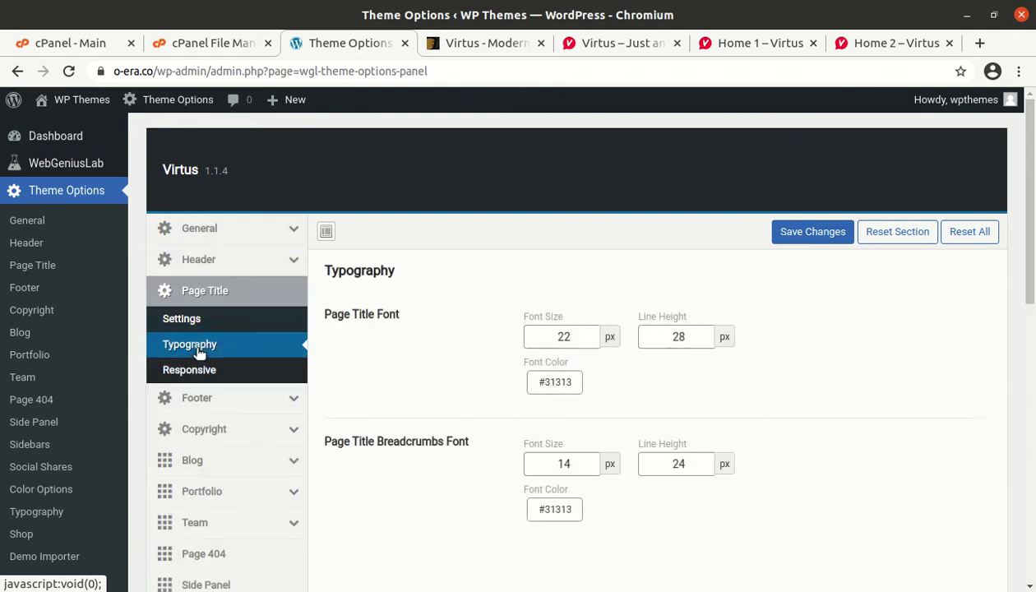
left_click(198, 371)
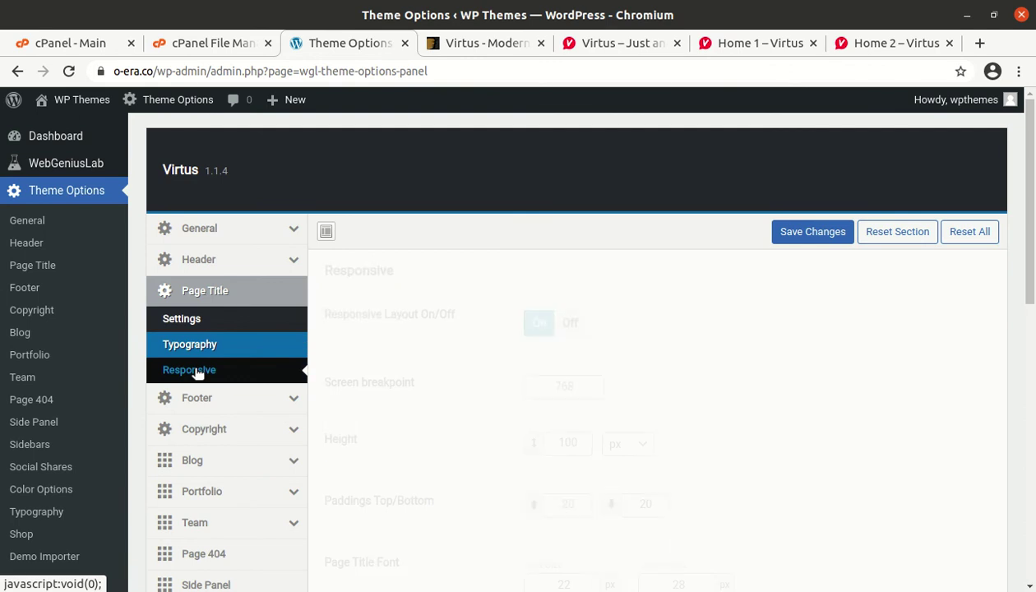
Look through the Footer theme options for settings and styling, and check the Copyright settings
left_click(254, 400)
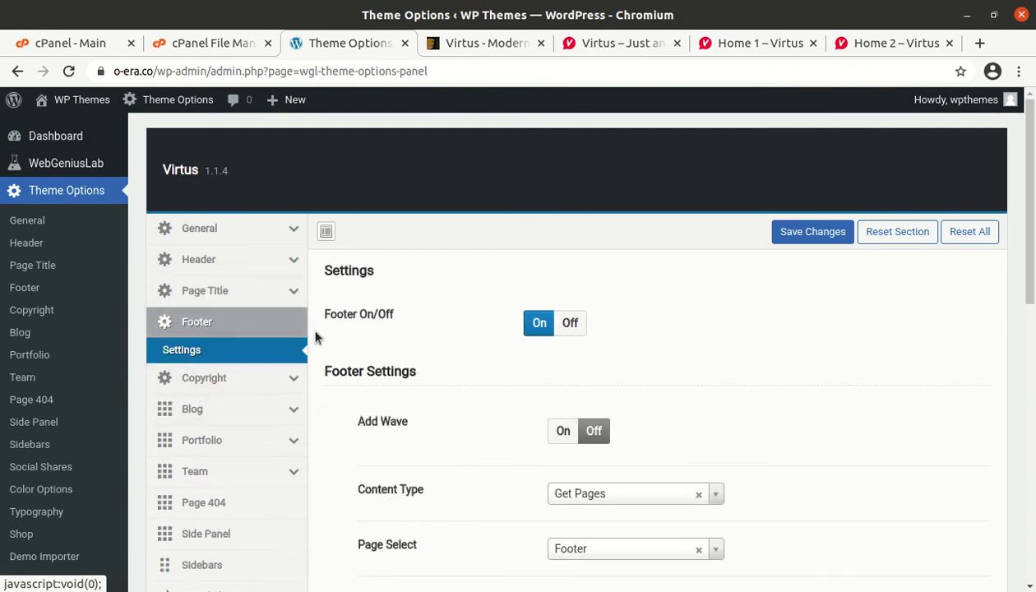
scroll(444, 372, "down", 9)
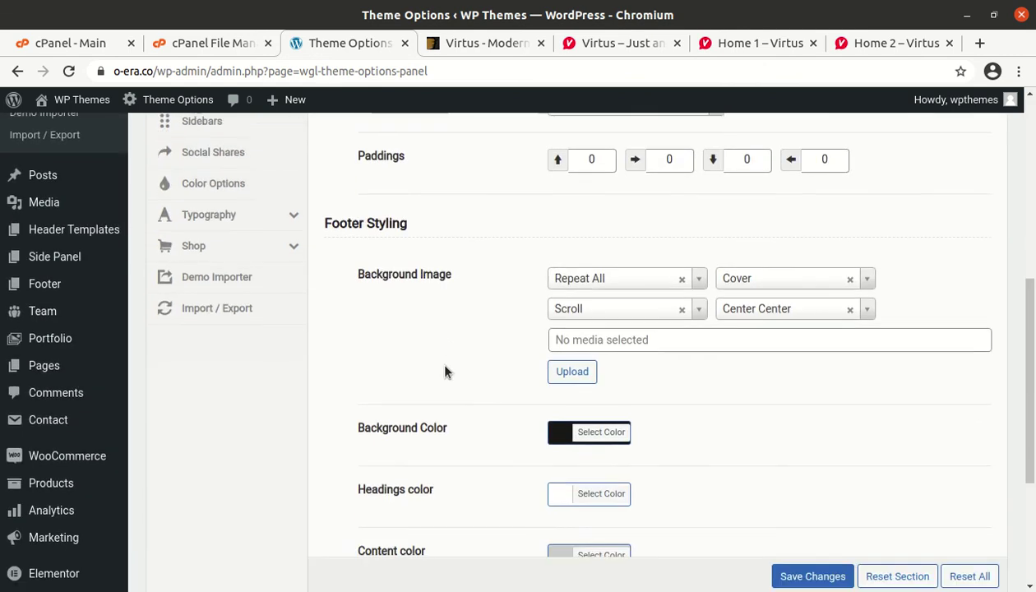
scroll(444, 371, "up", 7)
scroll(444, 372, "up", 2)
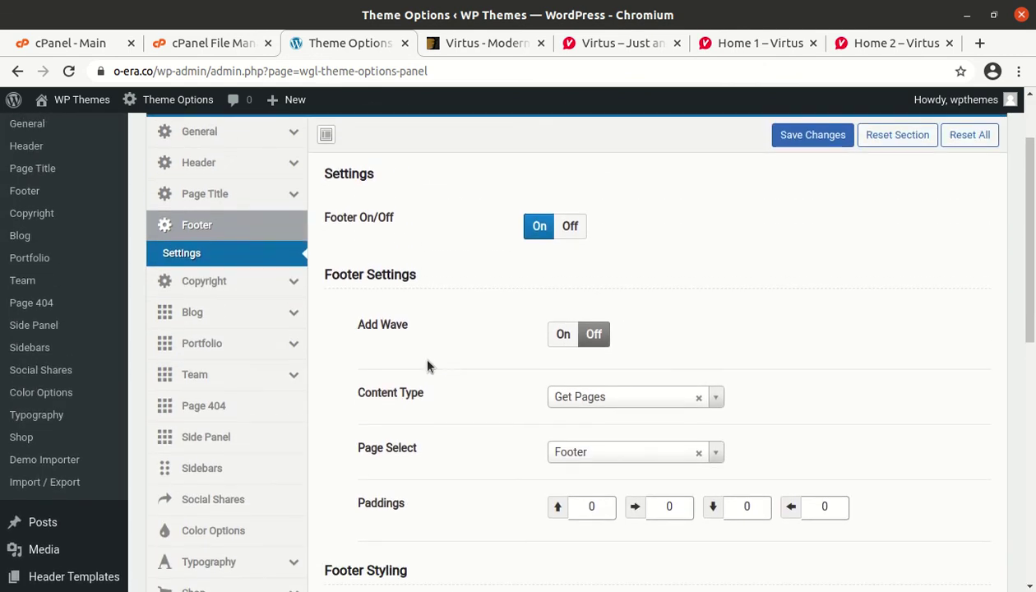
left_click(257, 281)
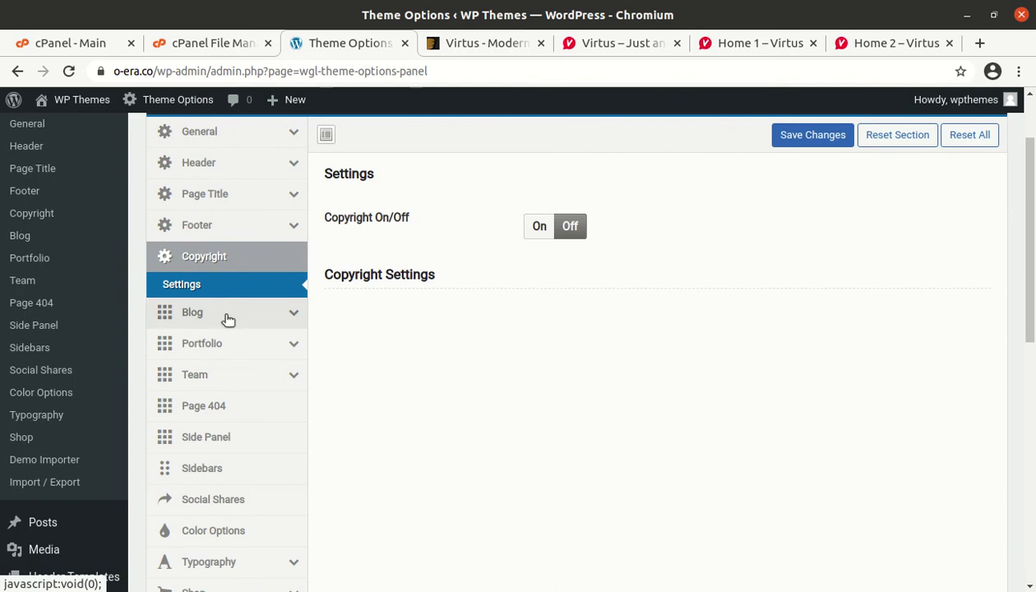
Examine the Blog Archive theme options, from title background and sidebar layout to the hide and post-meta switches
left_click(225, 309)
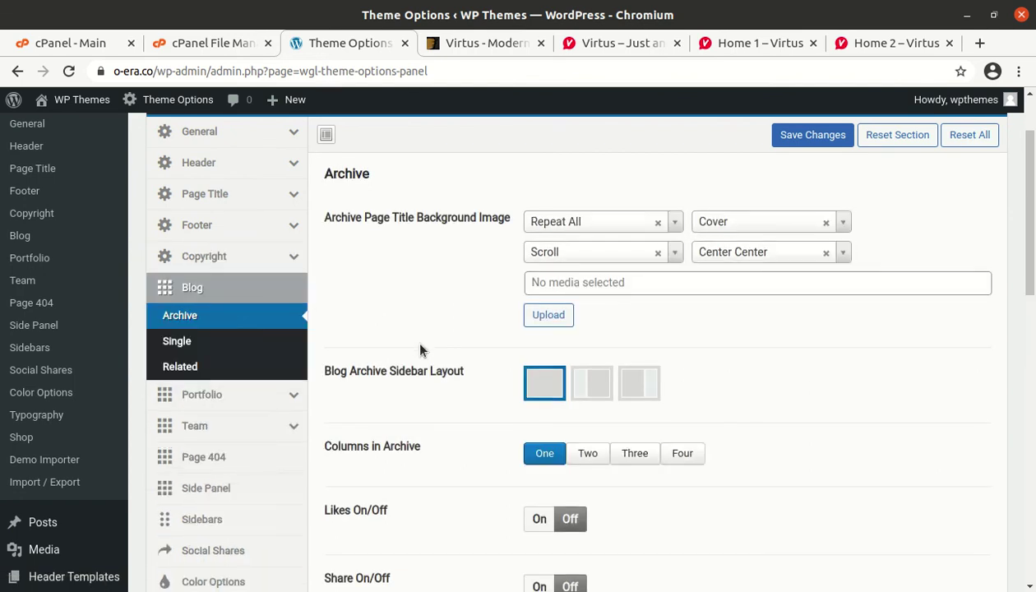
scroll(779, 365, "down", 5)
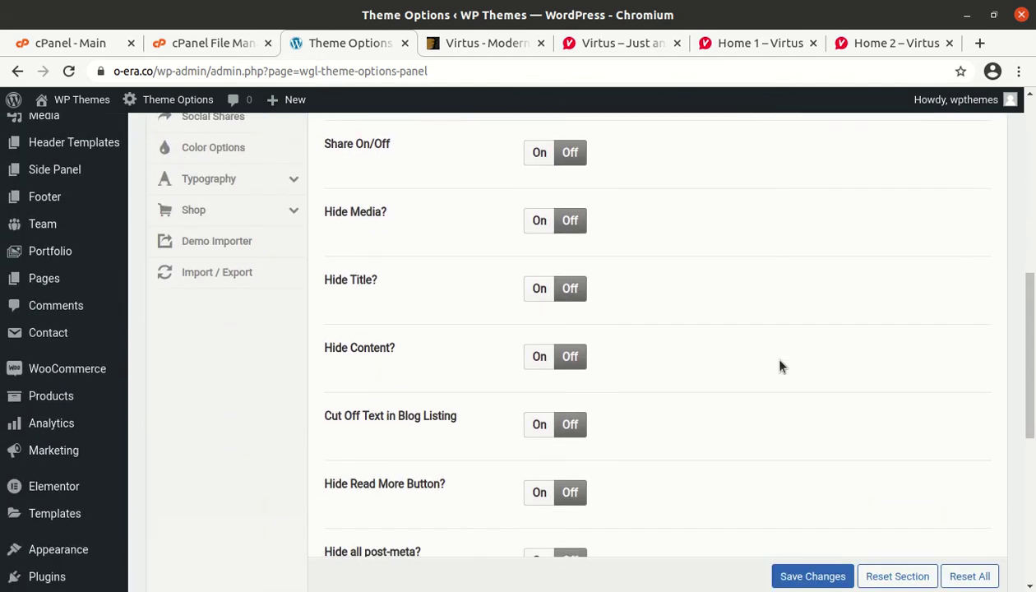
scroll(780, 365, "up", 3)
scroll(779, 365, "down", 1)
scroll(780, 365, "down", 4)
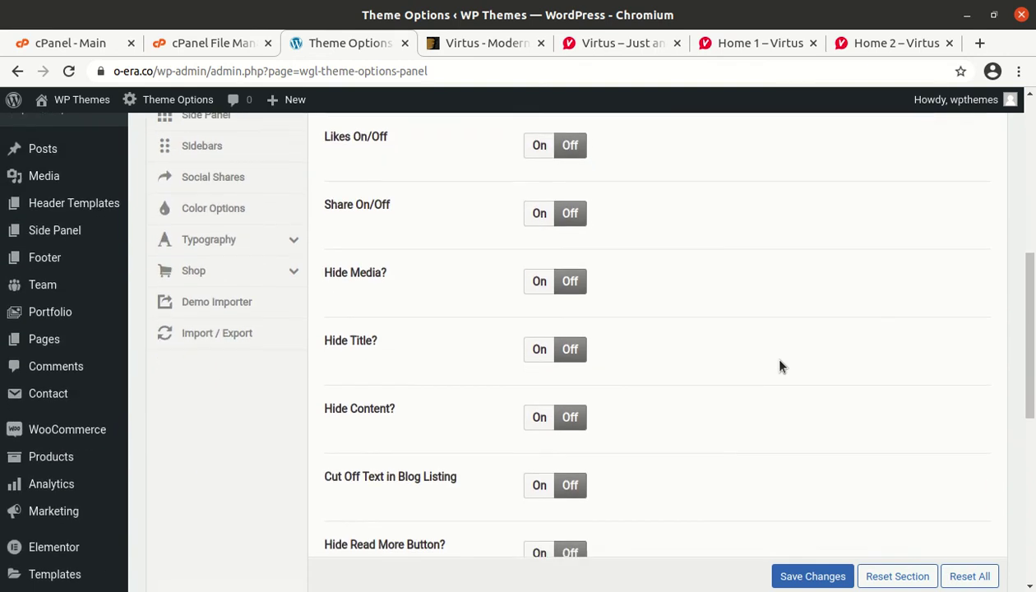
scroll(780, 365, "down", 4)
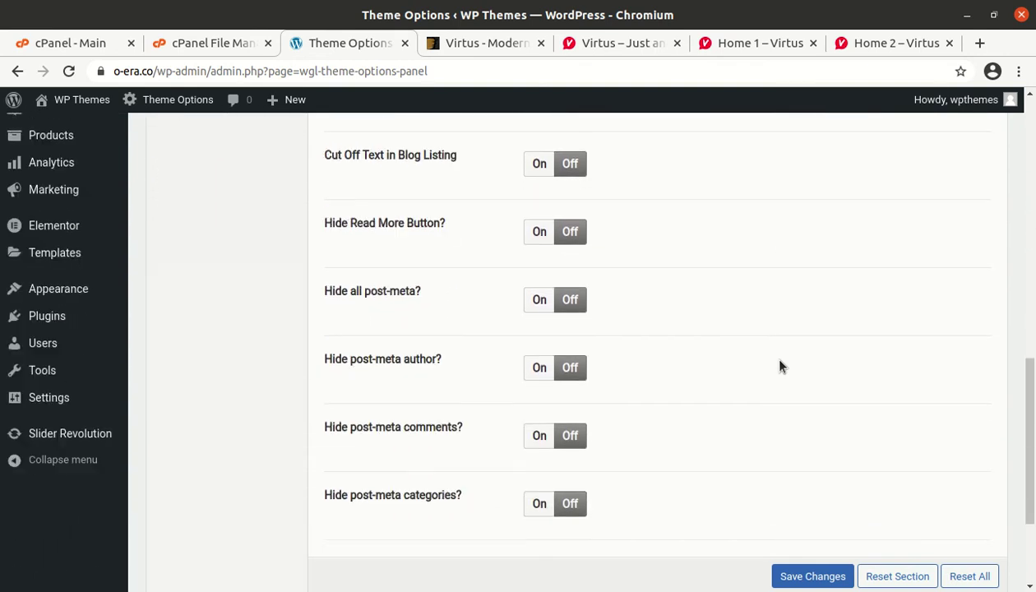
scroll(780, 365, "up", 3)
scroll(779, 365, "up", 3)
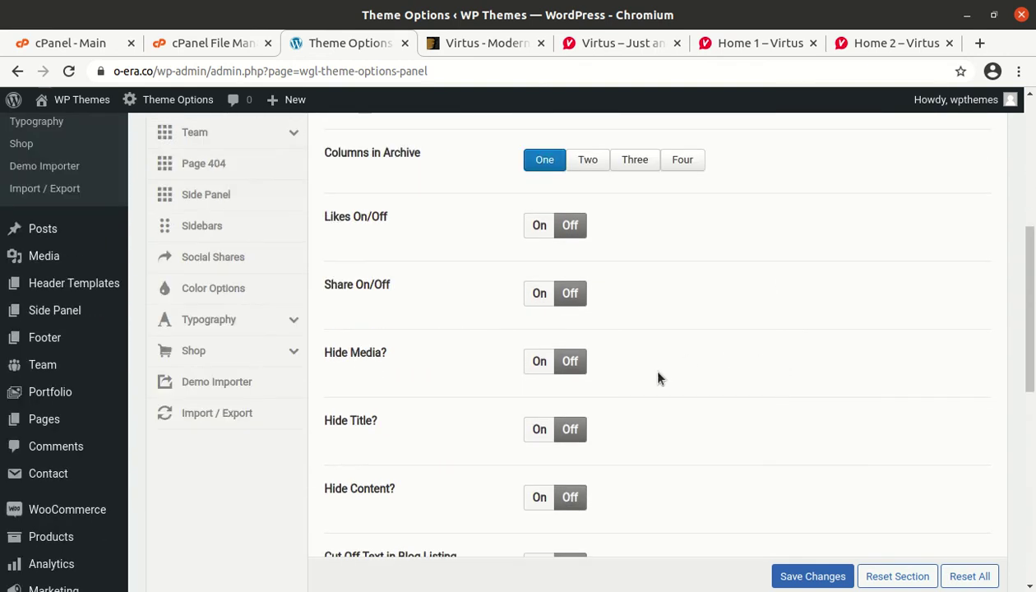
scroll(652, 382, "down", 6)
scroll(652, 381, "down", 2)
scroll(652, 381, "up", 10)
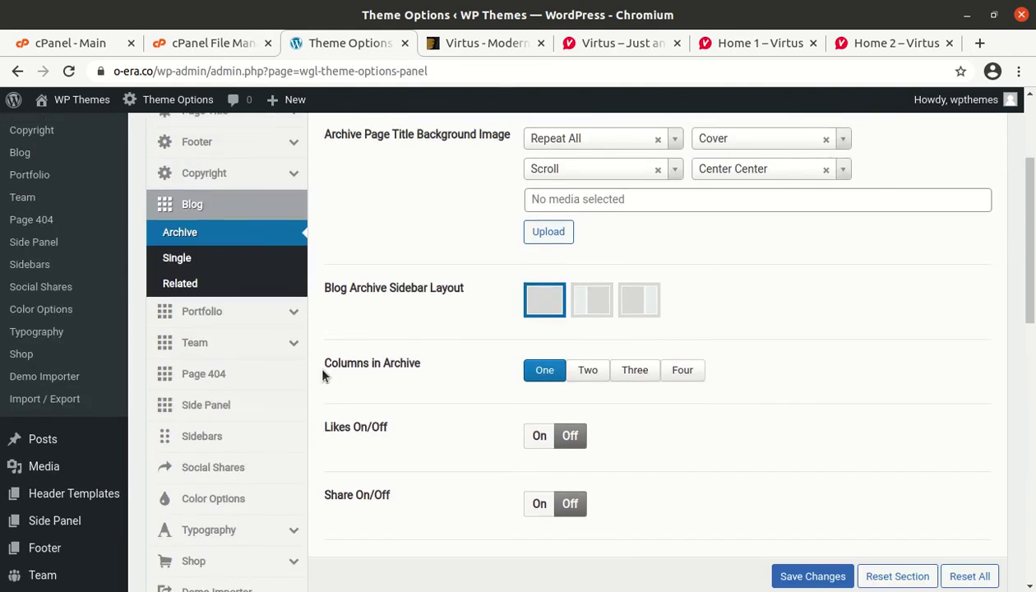
Look through the Portfolio, Team, Page 404, Side Panel and Sidebars sections of the theme options
left_click(216, 314)
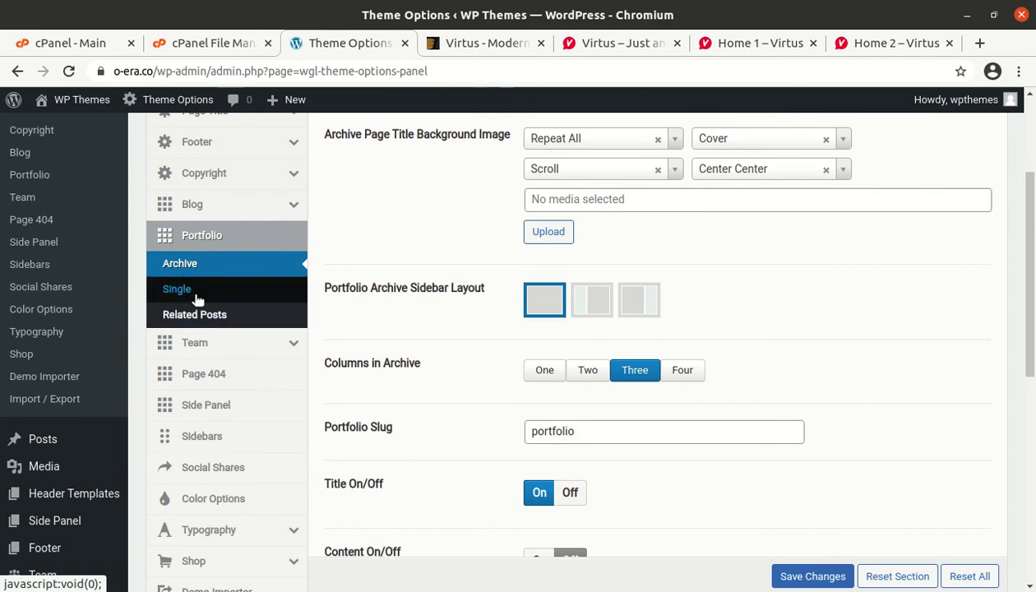
left_click(219, 347)
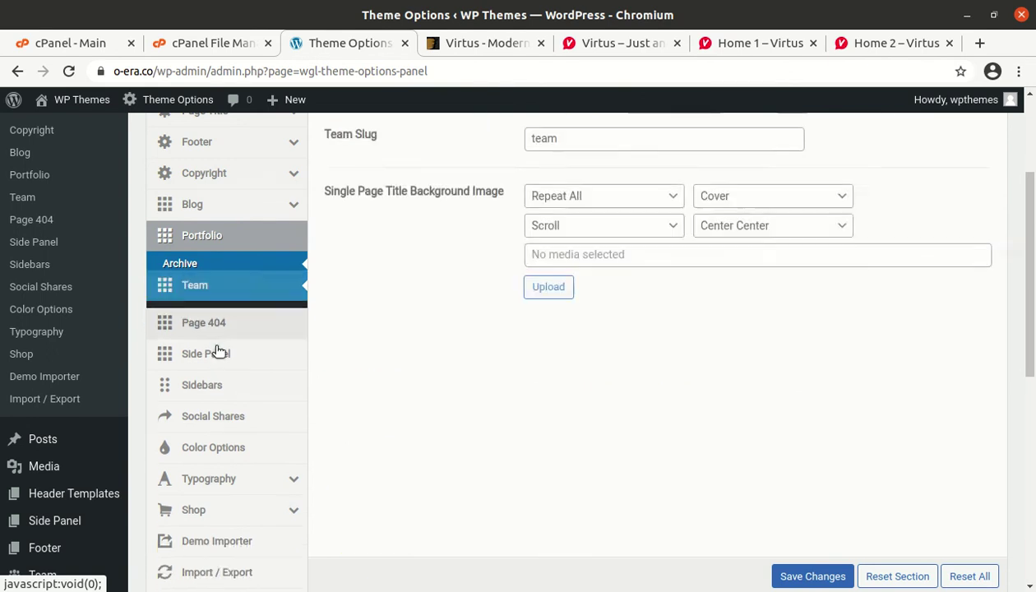
left_click(215, 326)
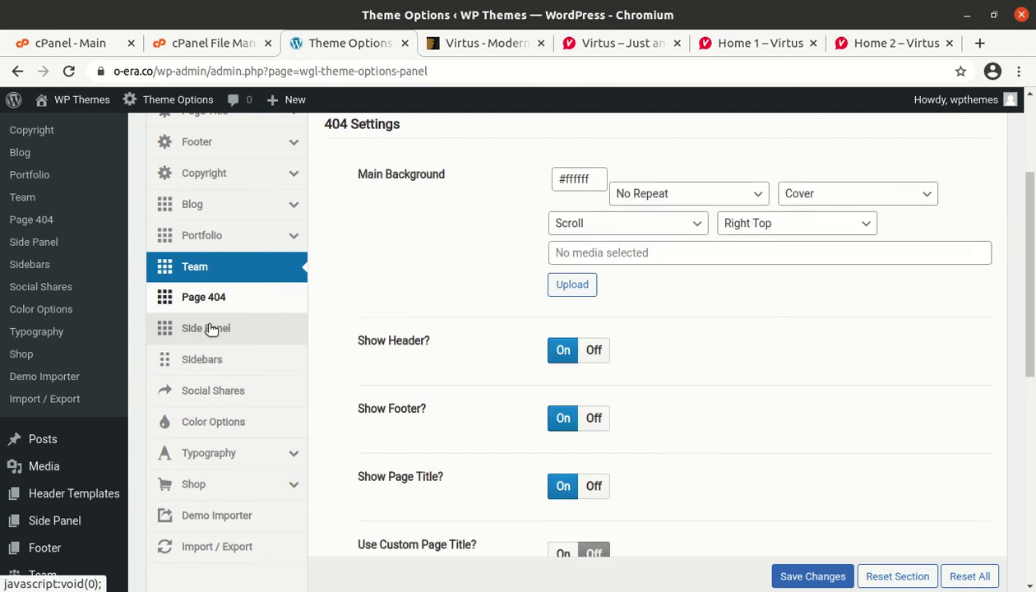
left_click(213, 335)
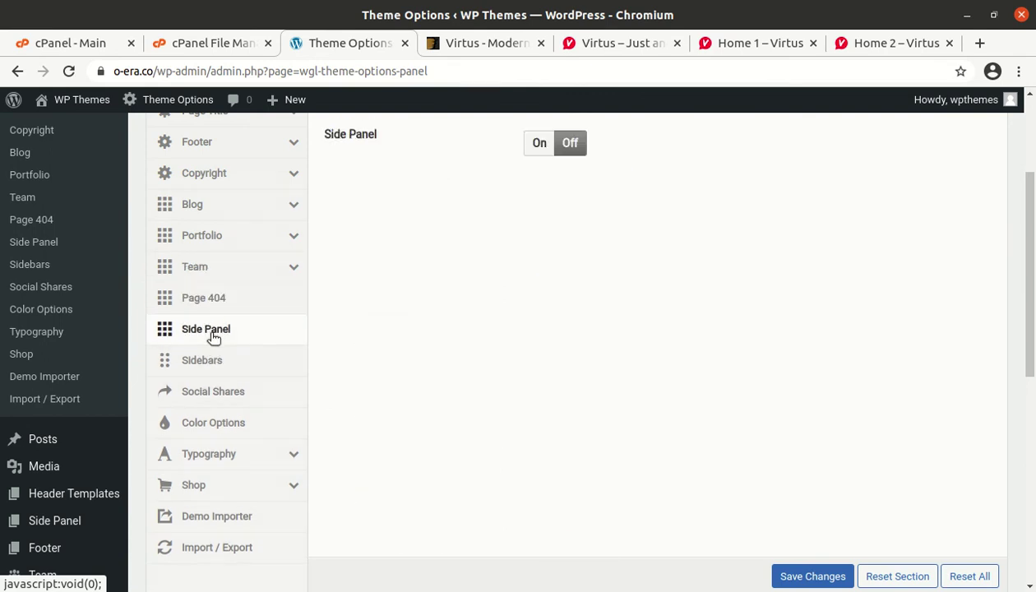
left_click(201, 370)
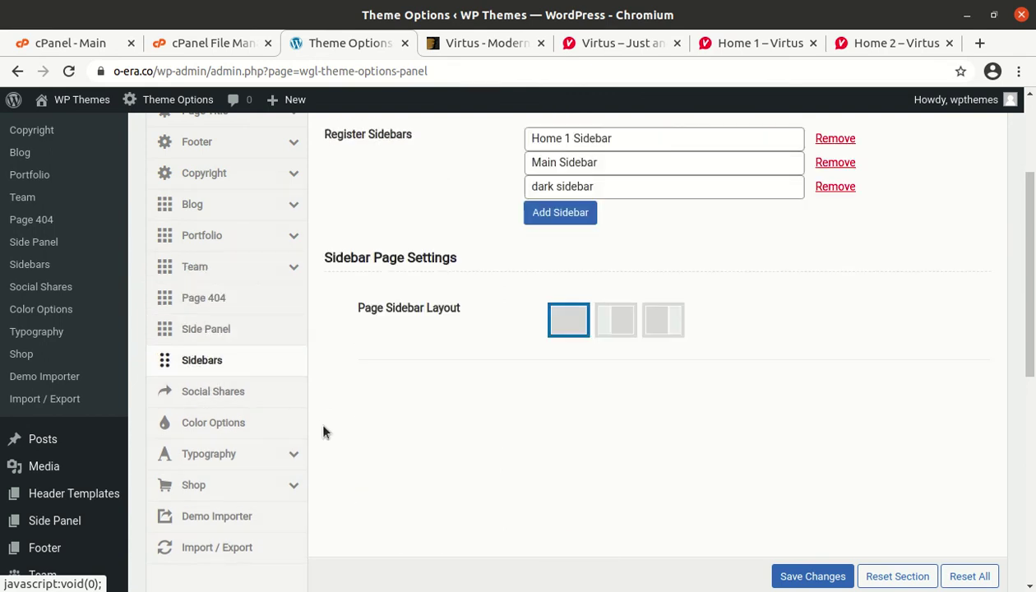
scroll(323, 431, "up", 2)
scroll(324, 430, "down", 3)
Open the Social Shares section and examine the Color Options for theme colors, body background and dark mode
left_click(229, 390)
left_click(222, 415)
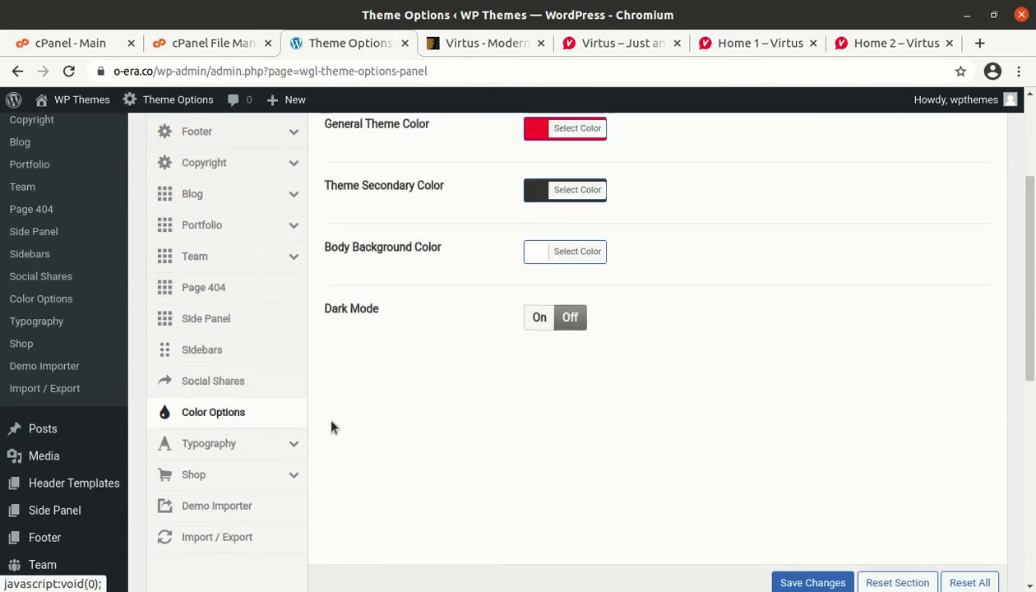
scroll(402, 450, "up", 3)
scroll(402, 450, "down", 3)
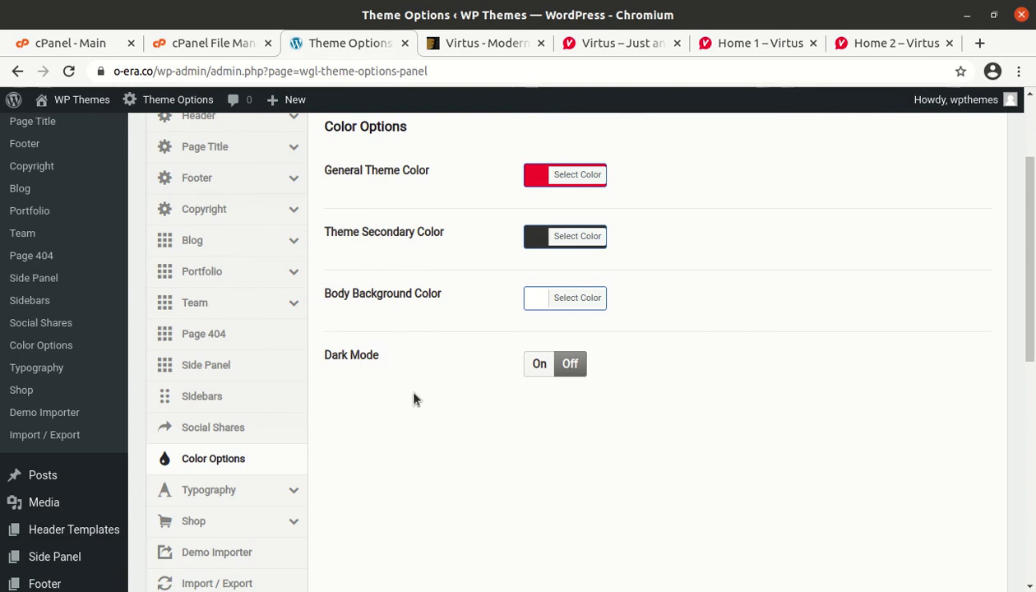
Examine the Main Content typography options for the content, headings and secondary fonts
left_click(221, 494)
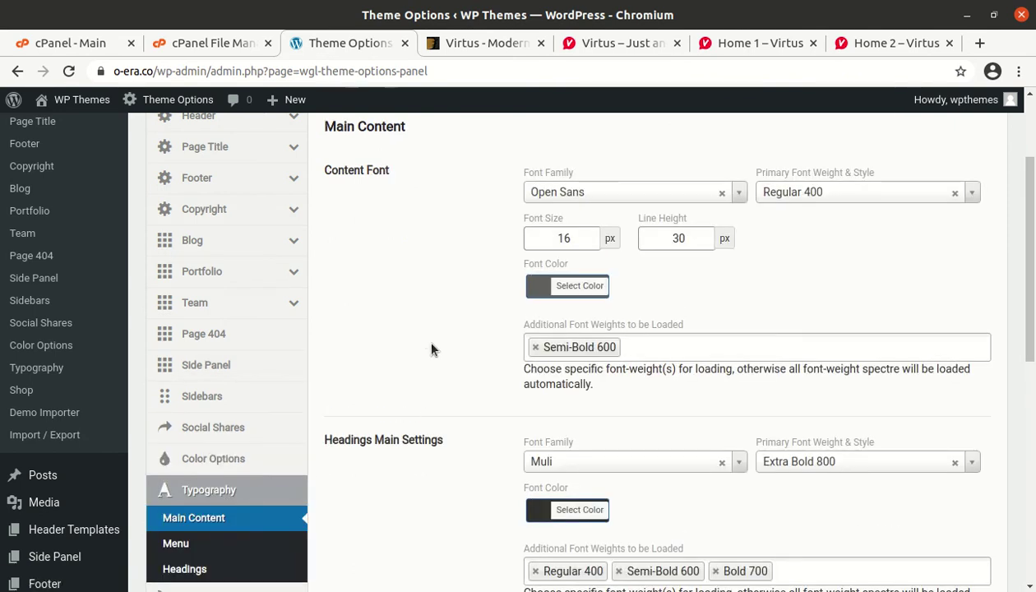
scroll(430, 349, "down", 2)
scroll(431, 349, "up", 4)
scroll(430, 350, "down", 6)
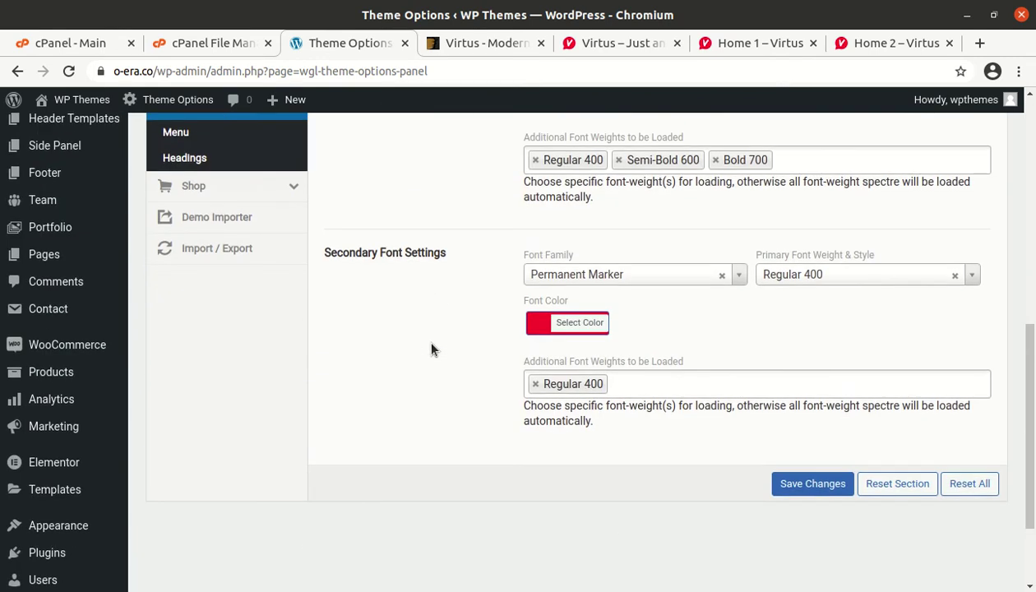
scroll(431, 350, "up", 3)
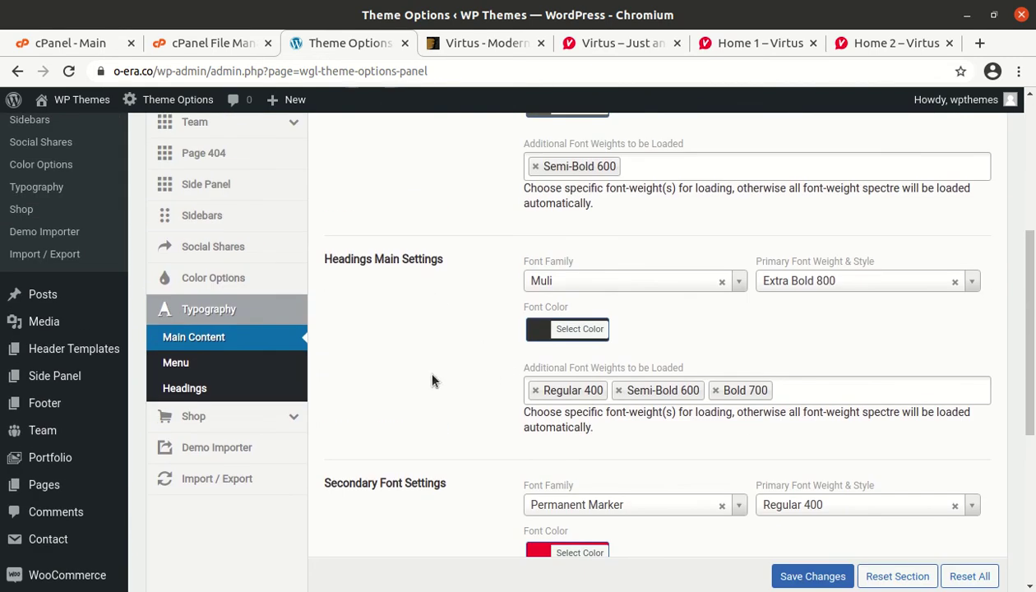
Examine the Menu typography options and the Headings font settings from H1 to H6
left_click(176, 364)
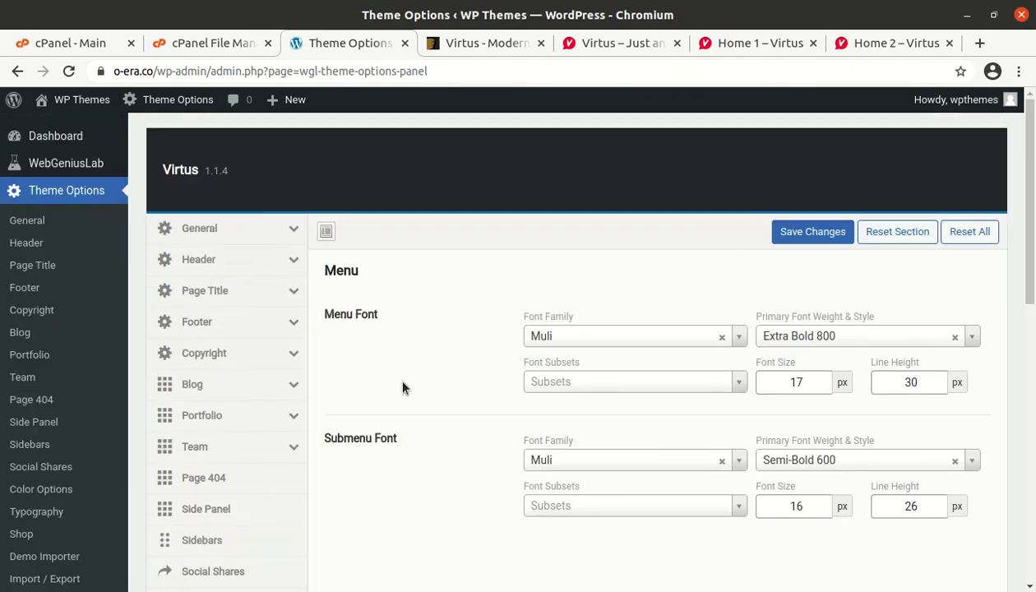
scroll(402, 386, "down", 3)
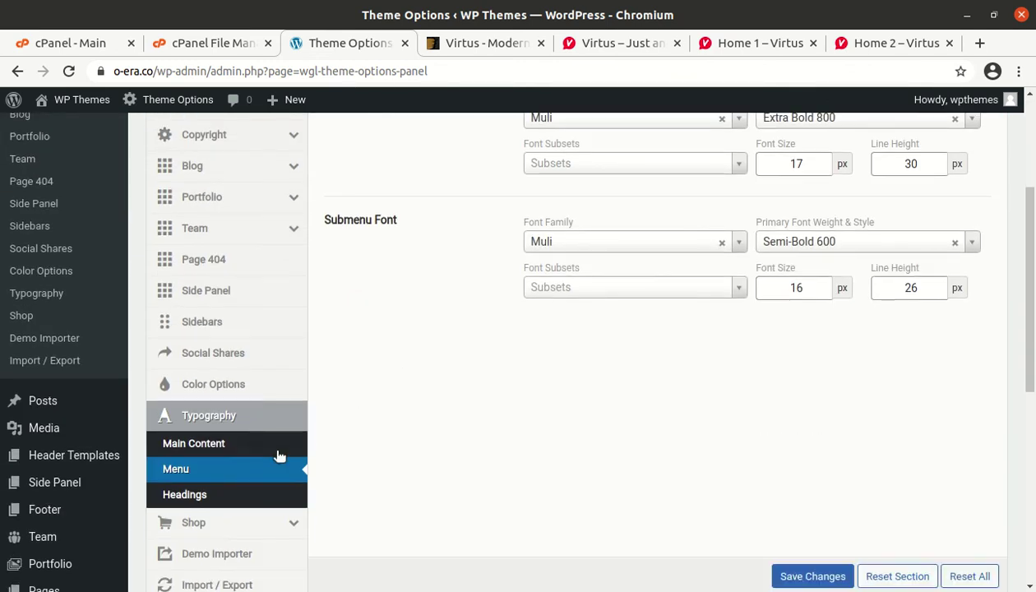
left_click(205, 495)
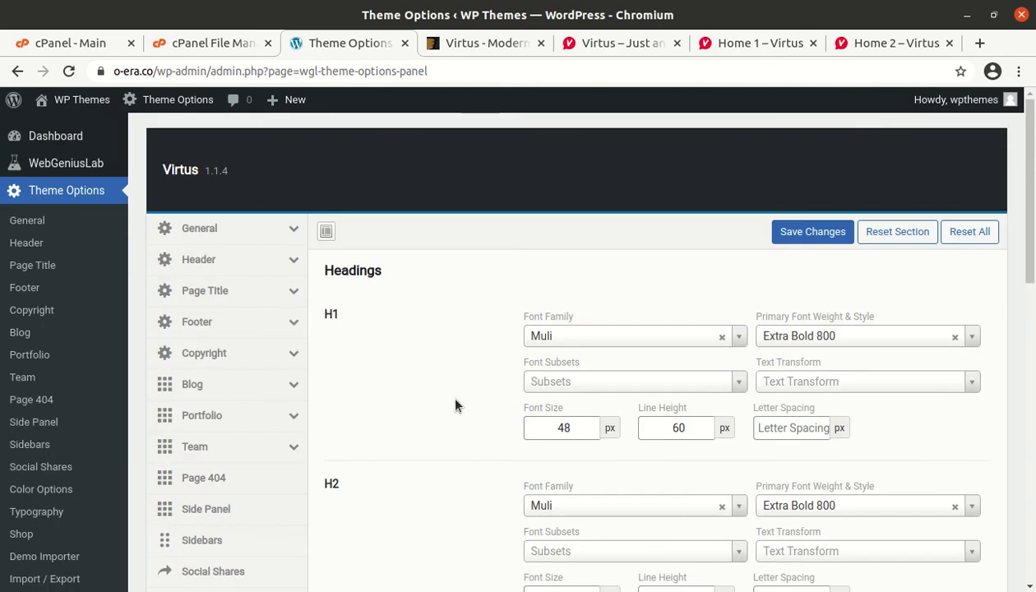
scroll(455, 405, "down", 2)
scroll(455, 405, "down", 5)
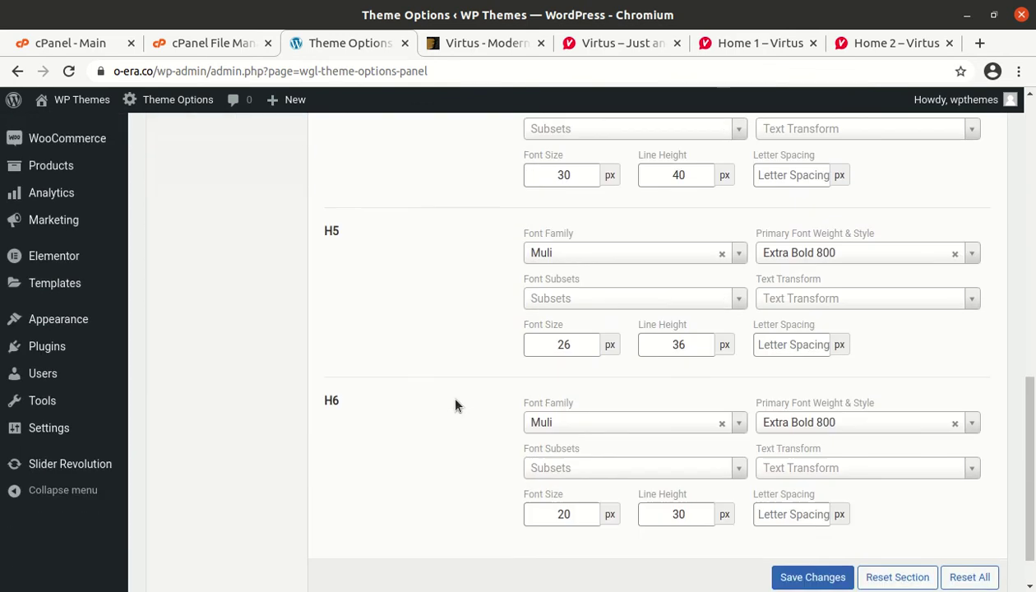
scroll(456, 405, "up", 10)
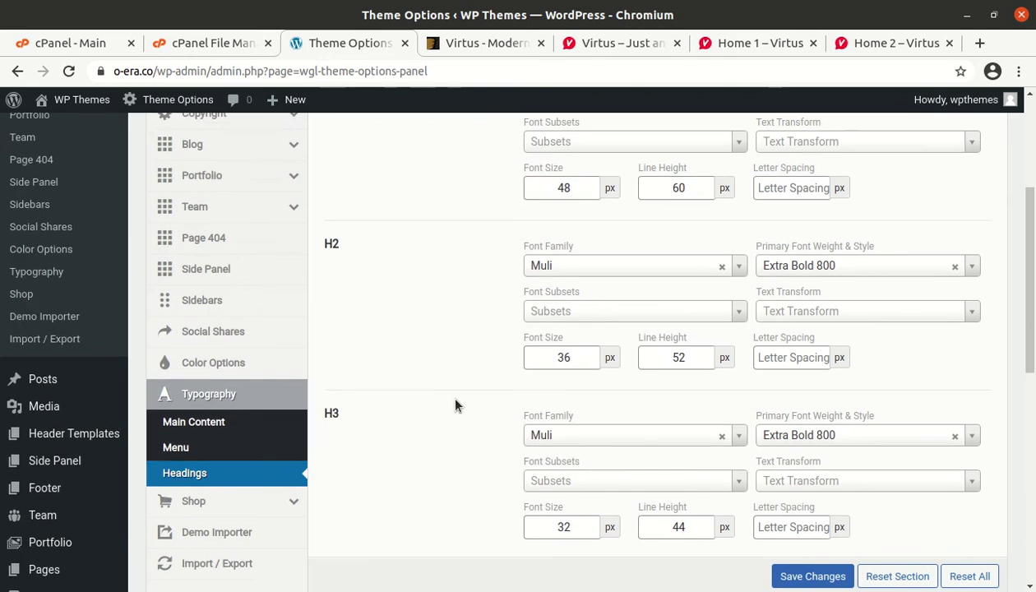
scroll(455, 405, "down", 4)
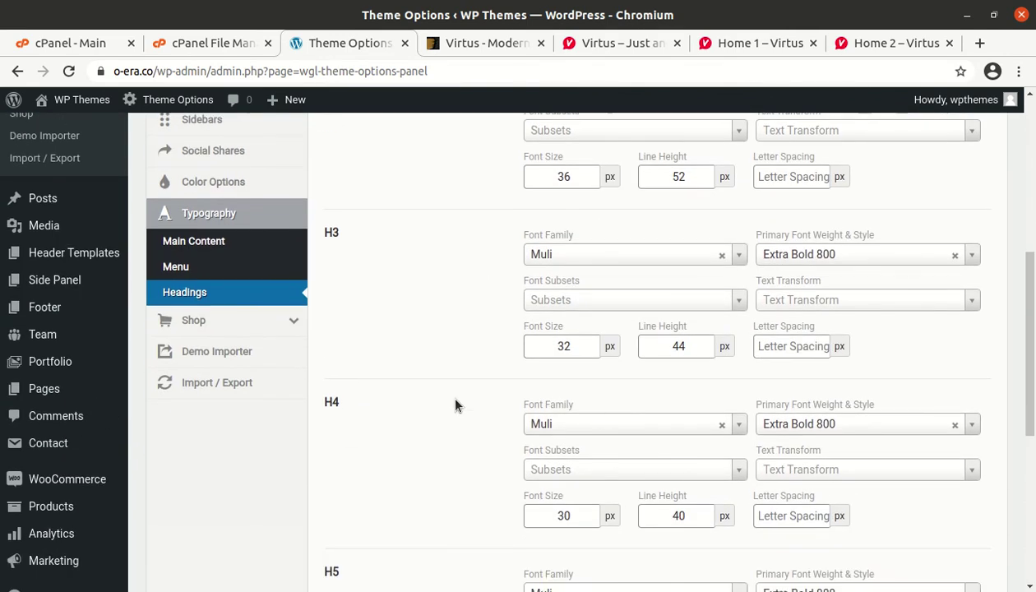
Examine the Shop Catalog theme options, covering title background, sidebar, columns, products per page and animation
left_click(209, 320)
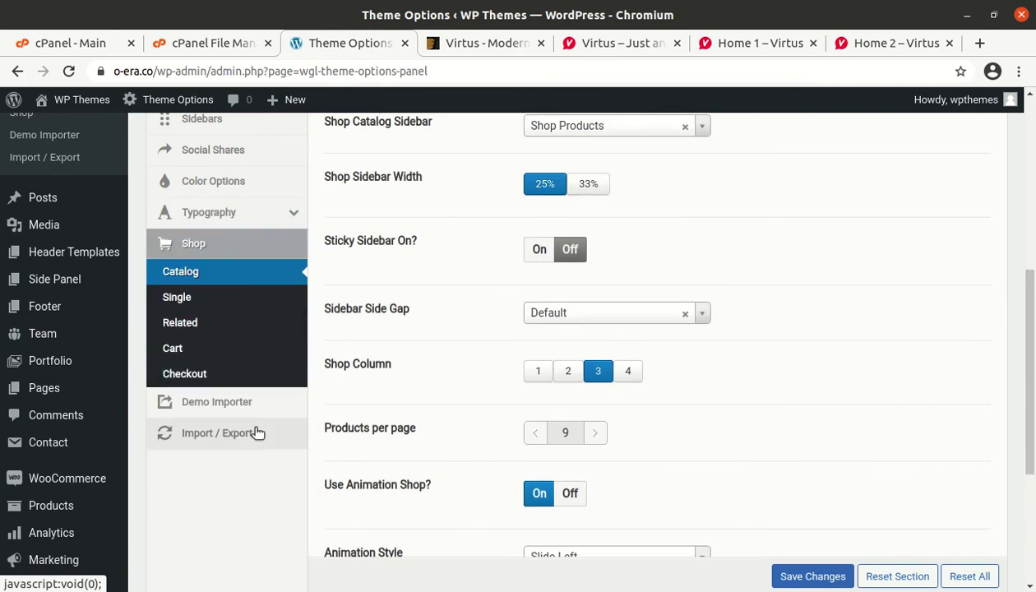
scroll(761, 356, "up", 5)
scroll(762, 356, "down", 6)
scroll(762, 356, "down", 1)
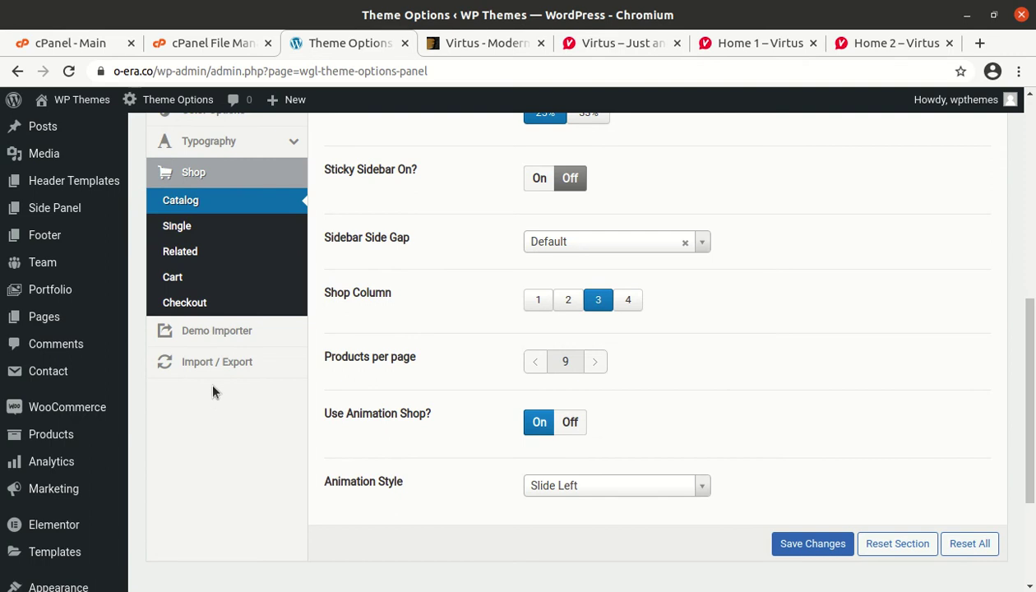
scroll(231, 335, "up", 8)
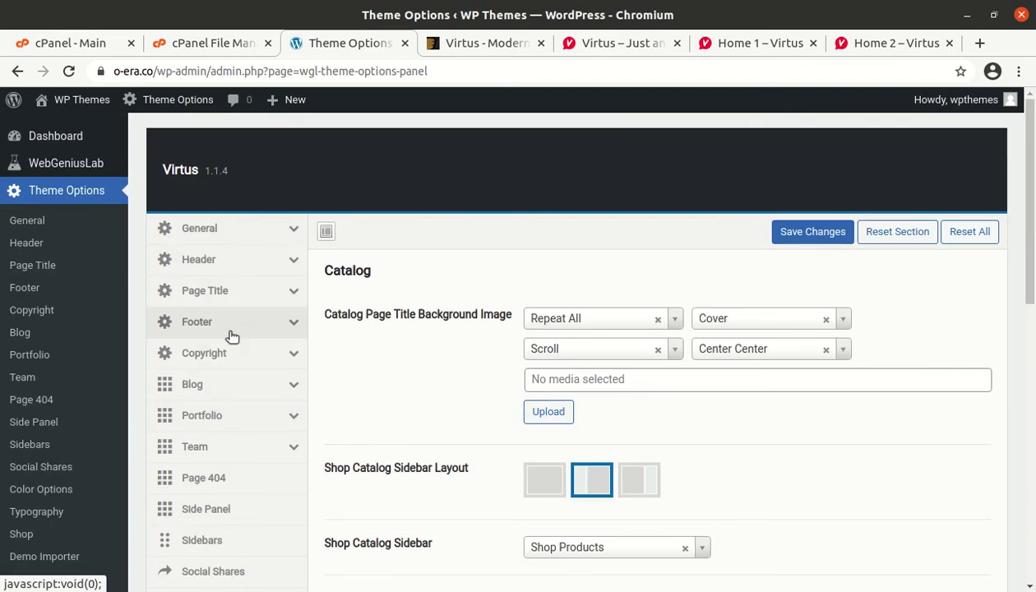
Look over the WordPress admin menu entries, including the submenus of Header Templates and Side Panel
scroll(25, 309, "down", 6)
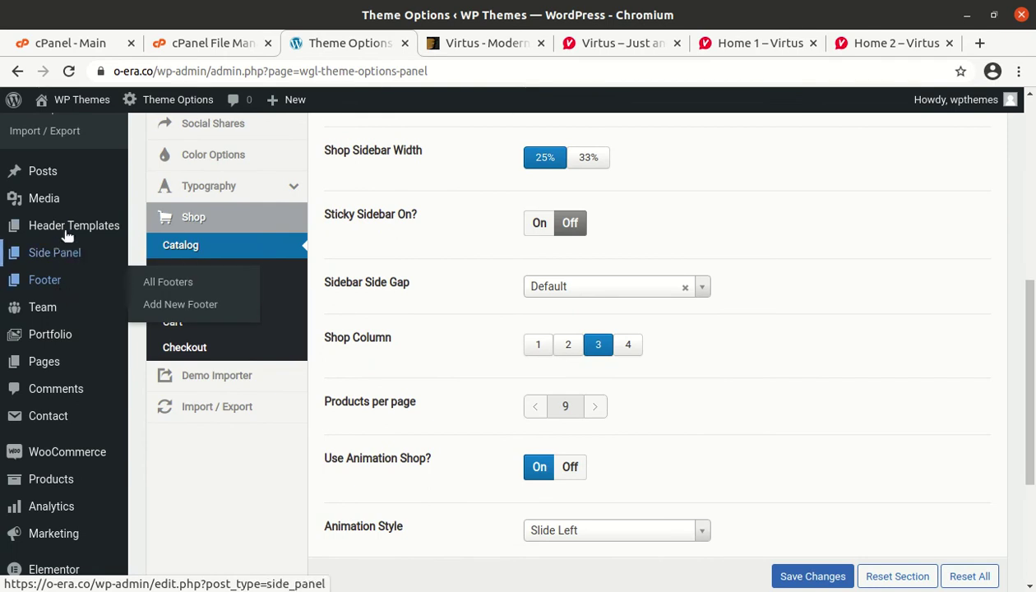
mouse_move(67, 228)
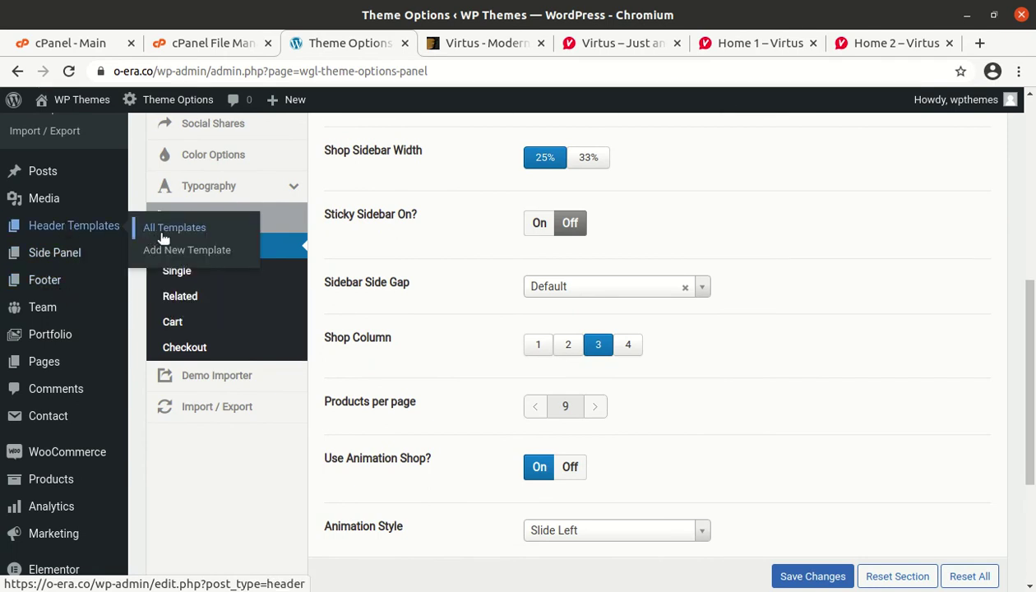
mouse_move(98, 251)
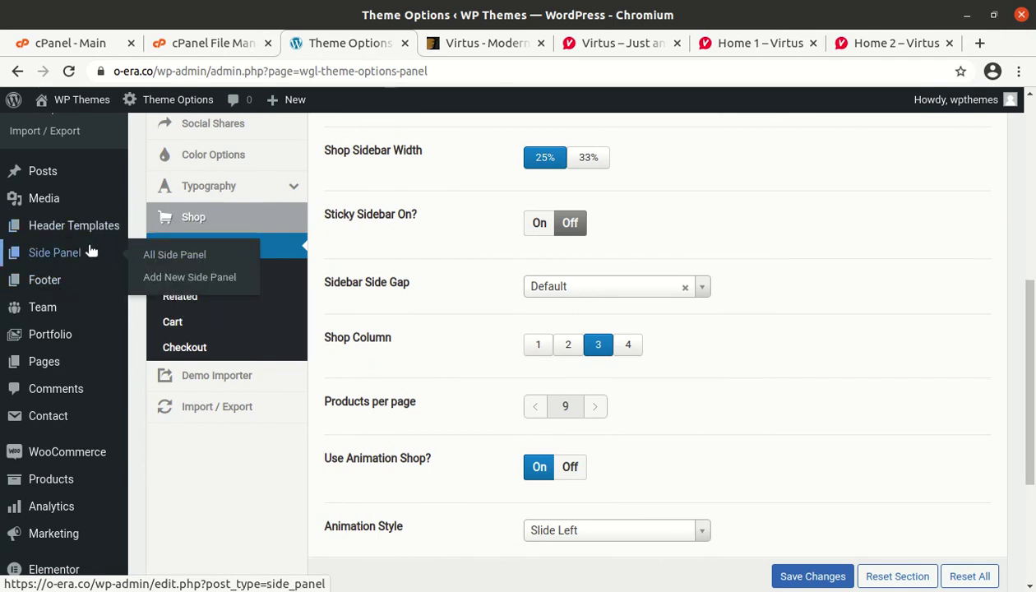
mouse_move(76, 352)
scroll(74, 362, "down", 5)
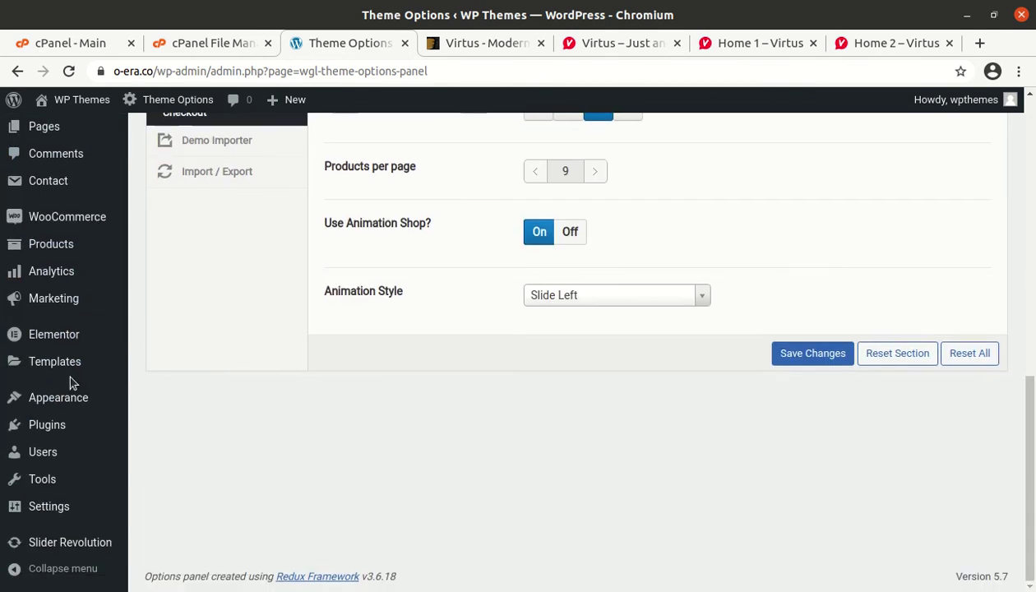
scroll(72, 383, "up", 5)
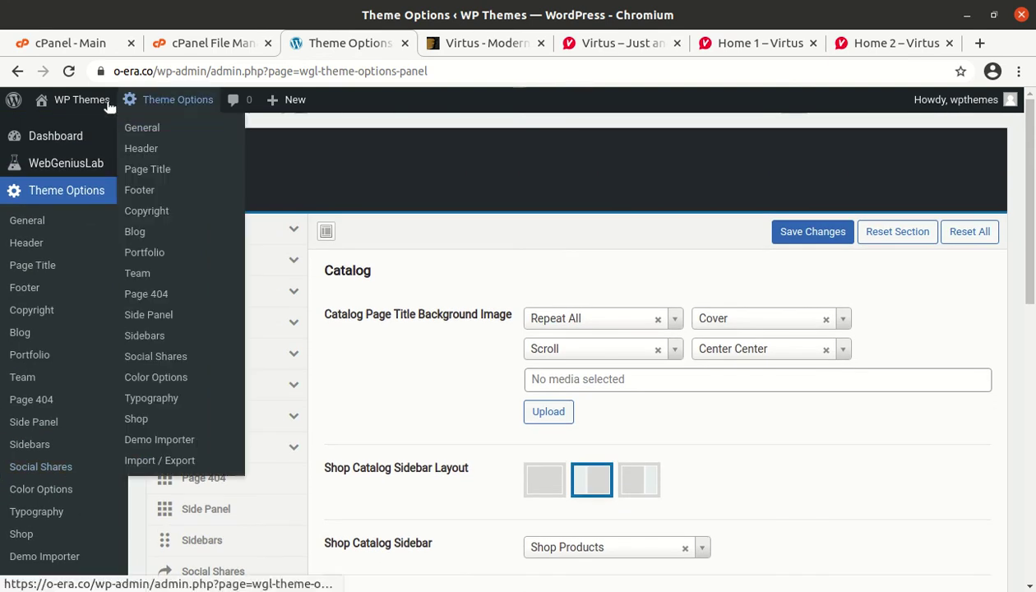
mouse_move(82, 94)
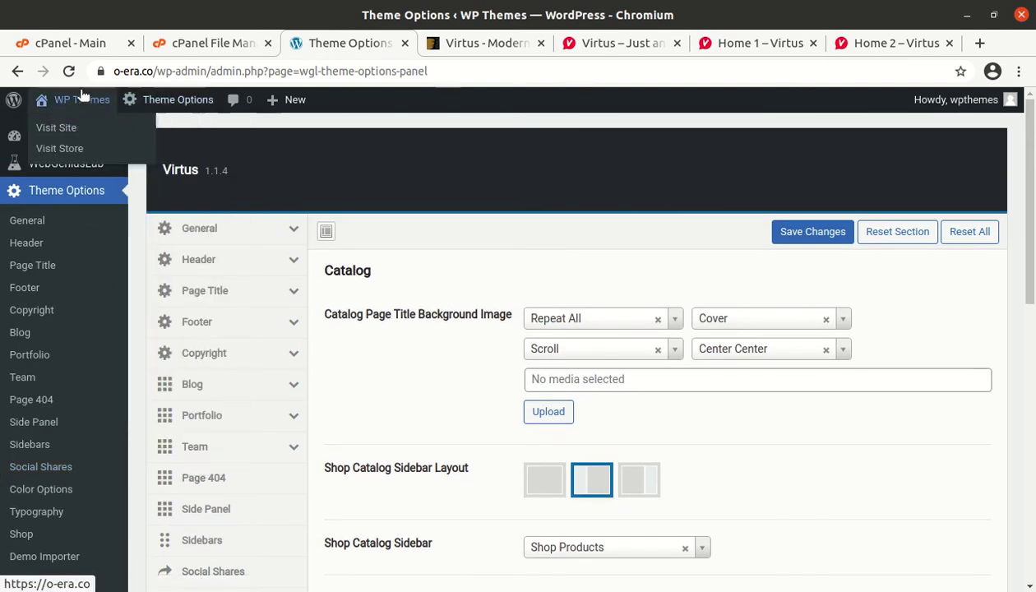
Visit the live o-era.co site and open its Home 1 demo page
left_click(57, 129)
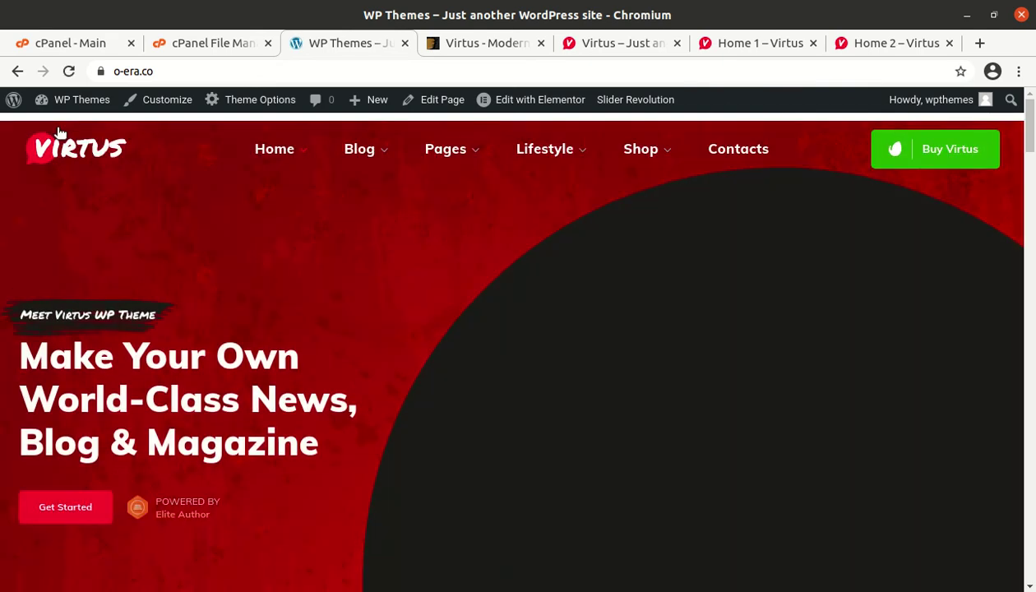
mouse_move(282, 156)
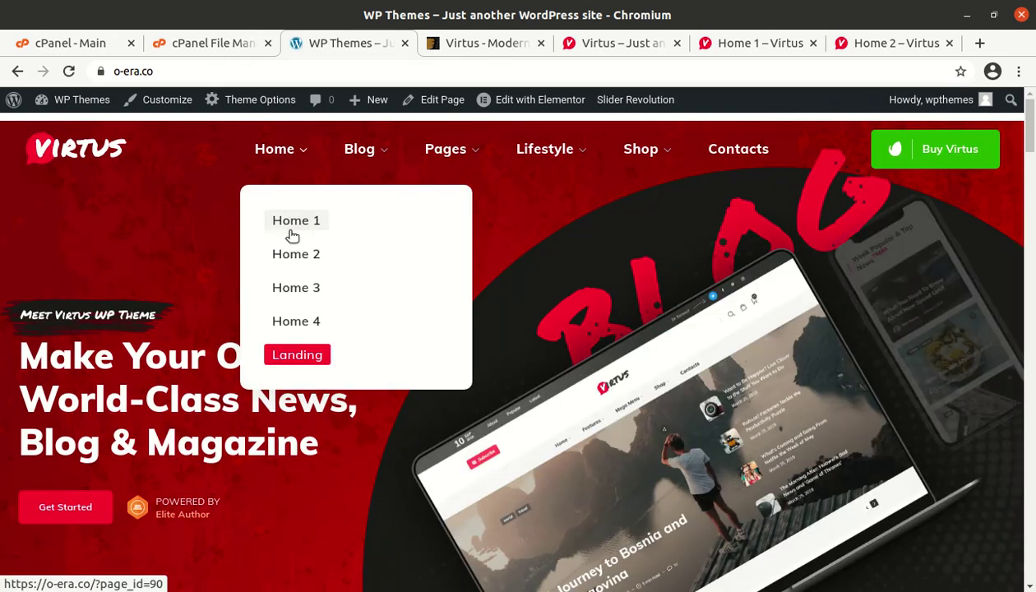
left_click(291, 229)
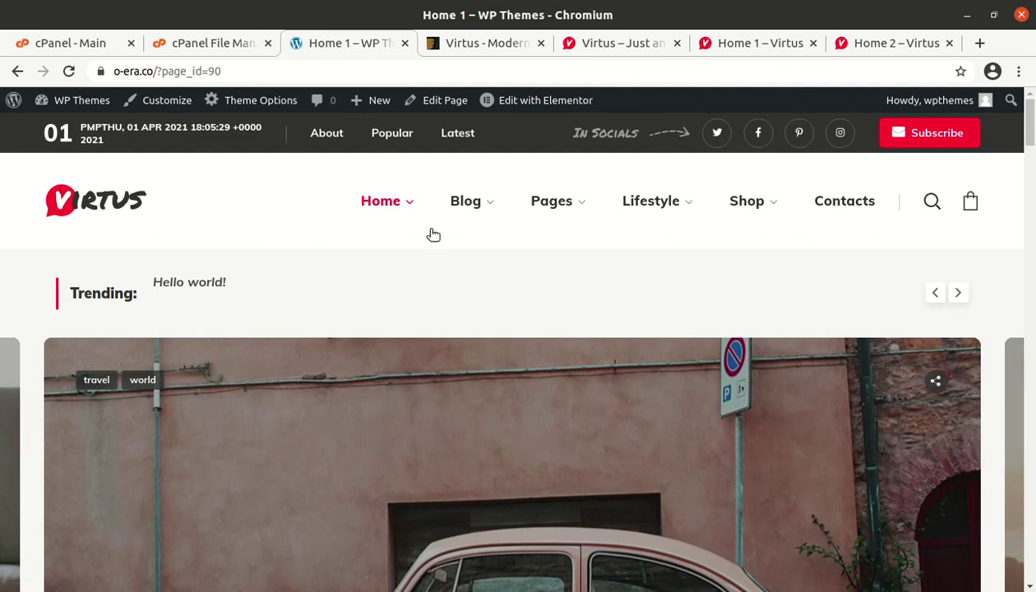
Open the Home 1 page for editing with Elementor and look over the top of its layout
mouse_move(477, 169)
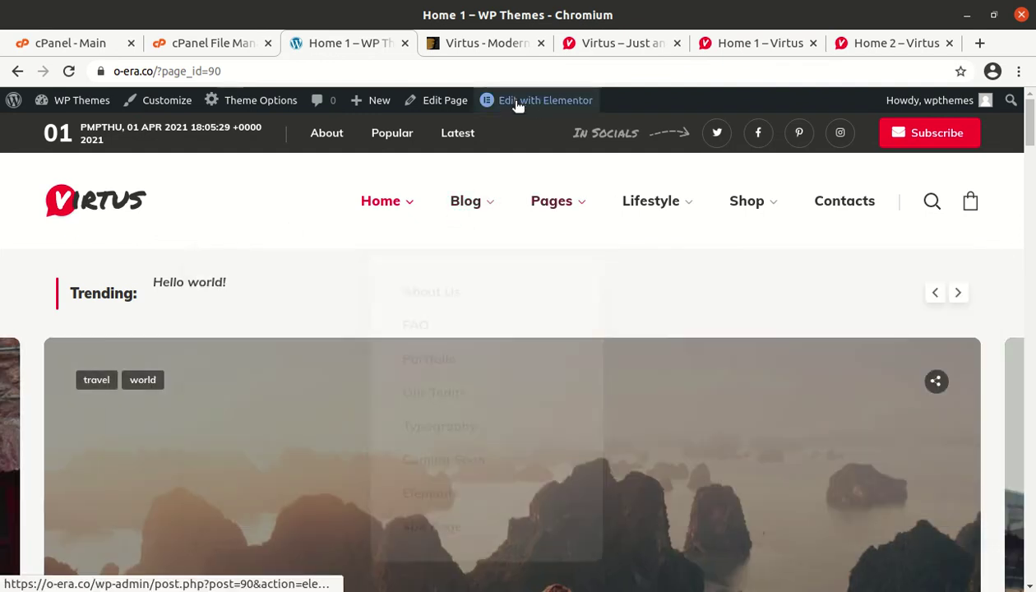
mouse_move(516, 103)
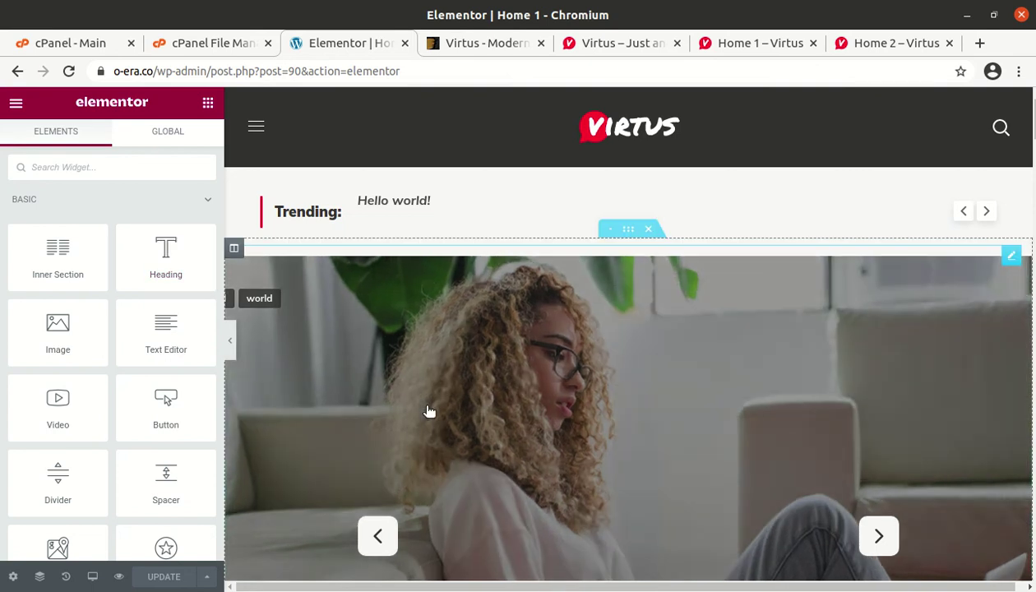
scroll(427, 411, "down", 2)
scroll(428, 411, "up", 2)
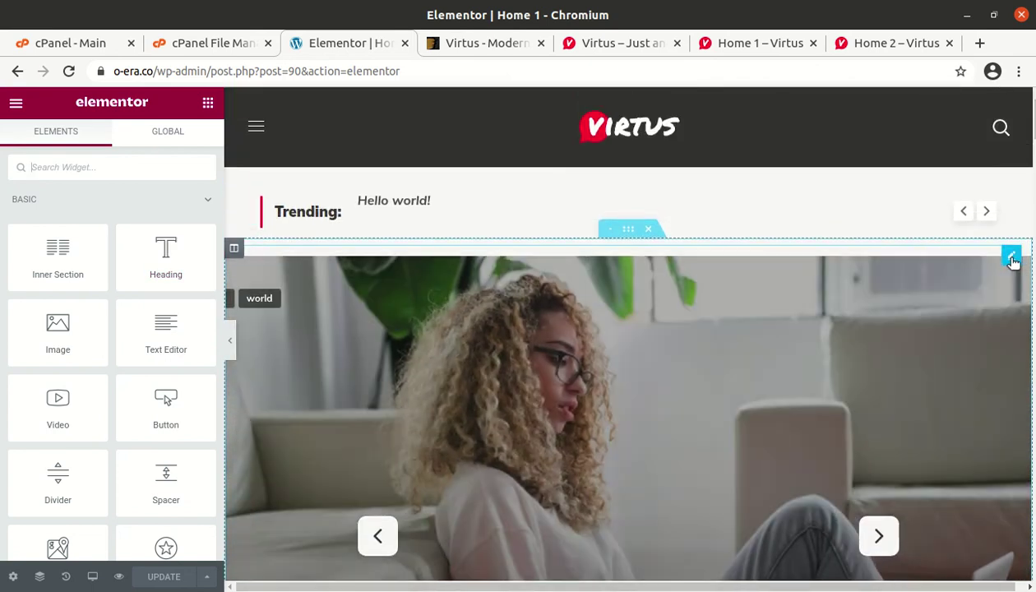
Examine the content settings of the WGL Blog Hero Type 1 widget and its available context actions
left_click(1011, 258)
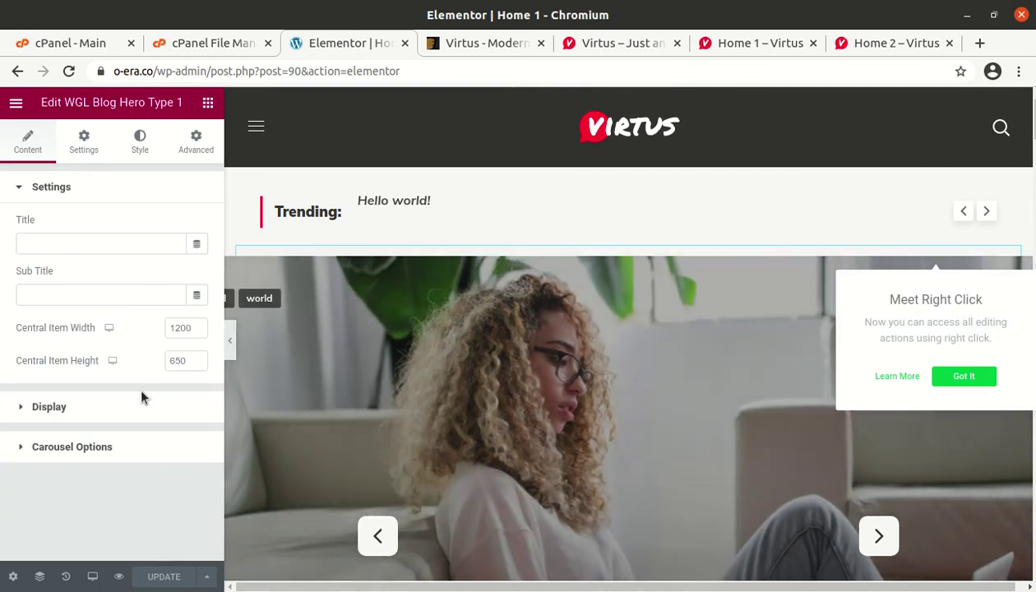
scroll(377, 415, "down", 3)
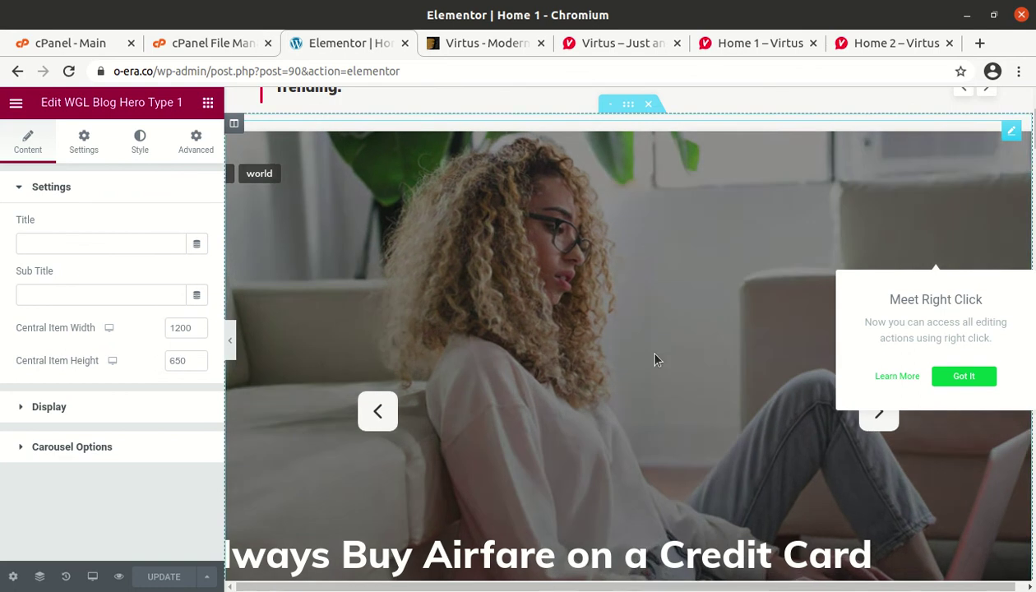
right_click(656, 356)
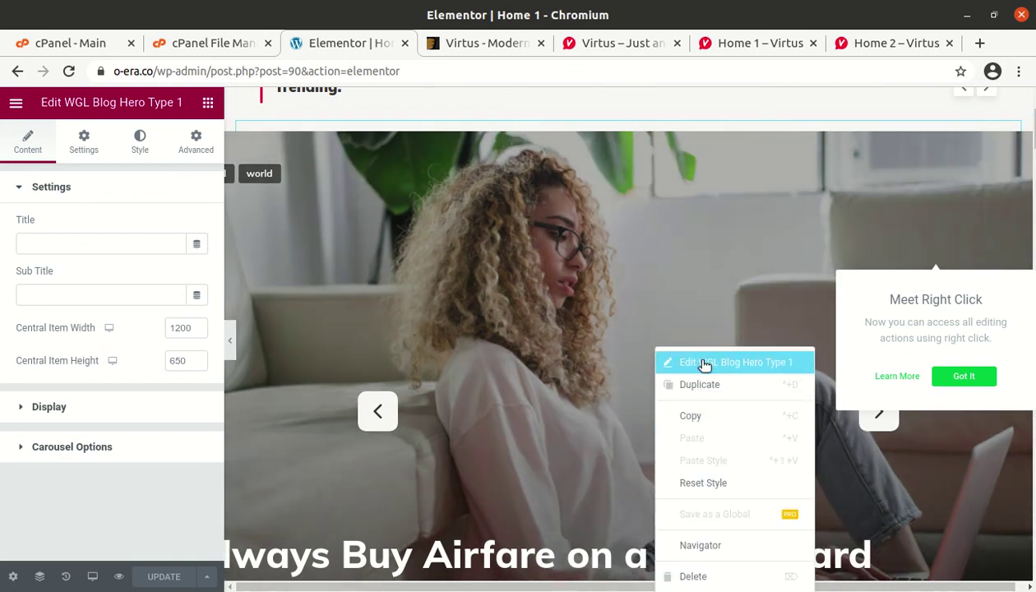
Examine the content settings of the Trending Categories and Most Popular News widgets on the Home 1 page
scroll(529, 352, "down", 5)
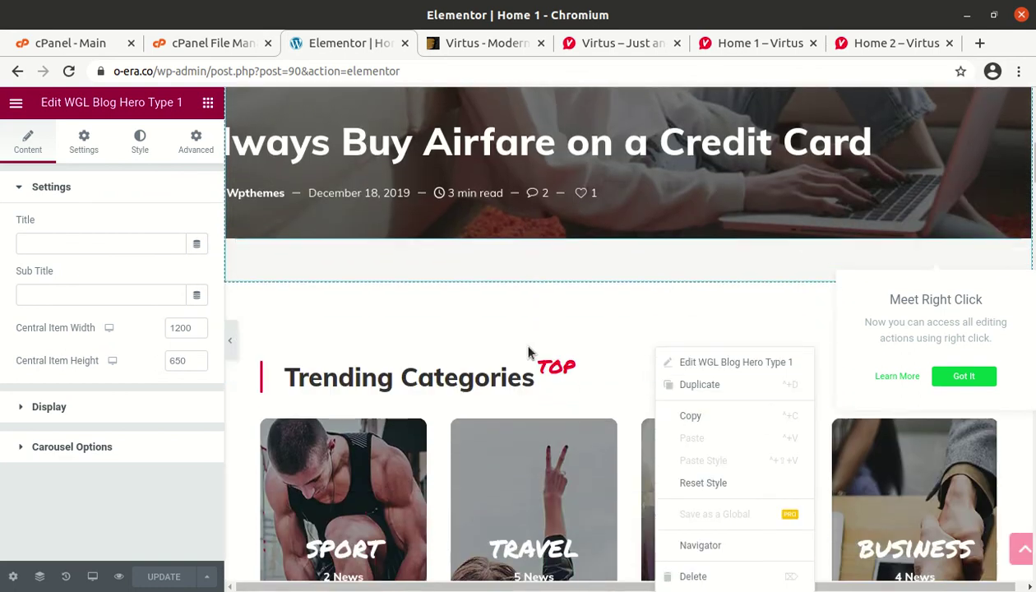
scroll(528, 351, "down", 2)
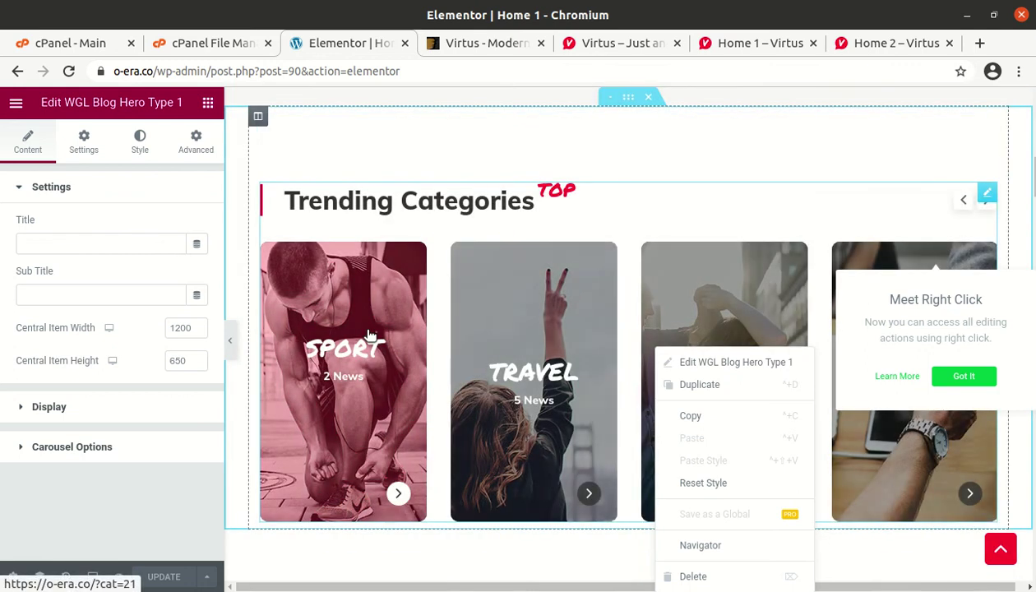
left_click(370, 334)
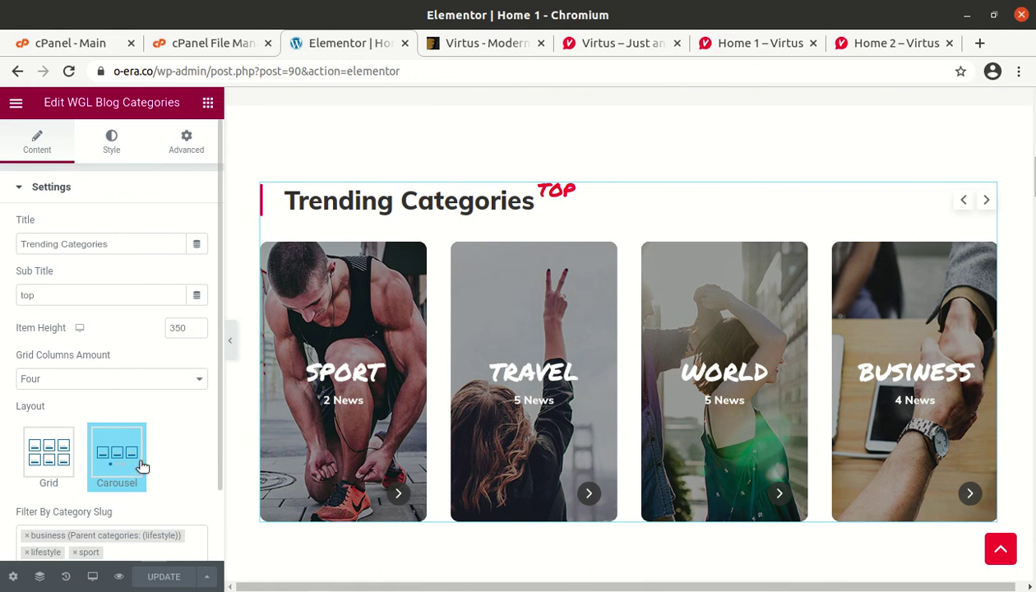
scroll(287, 461, "down", 5)
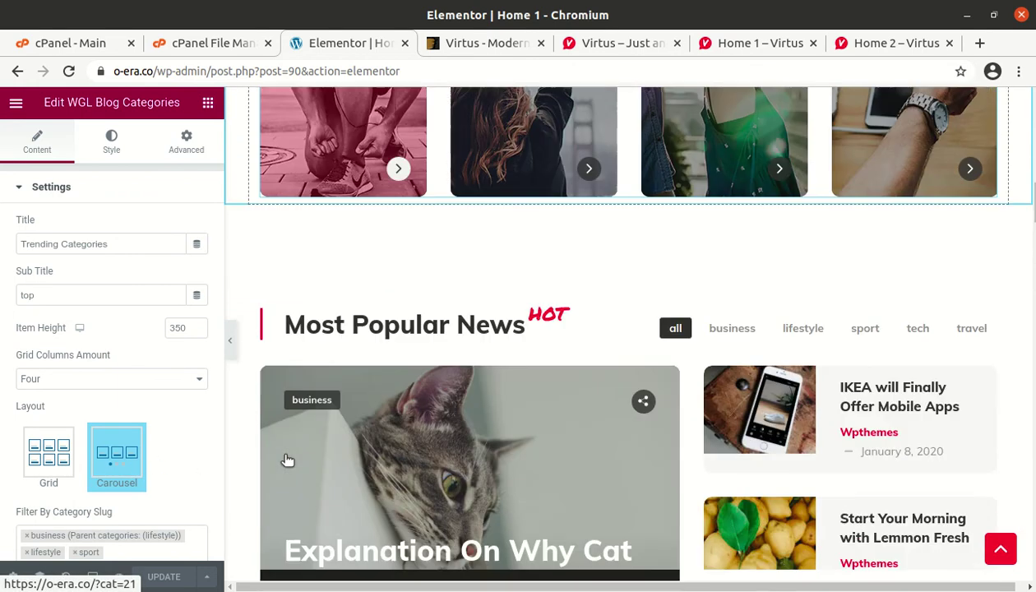
left_click(412, 360)
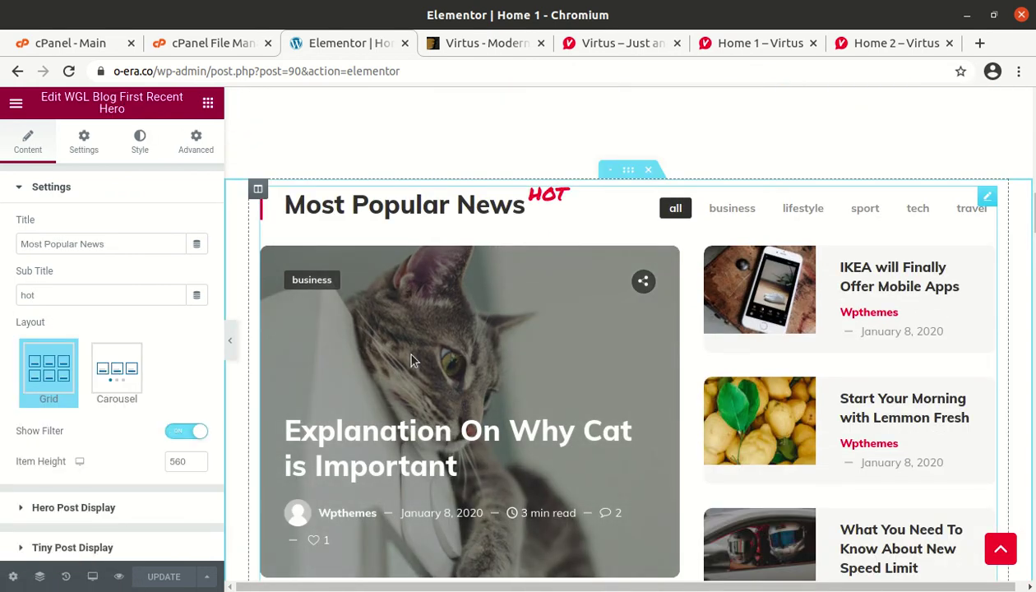